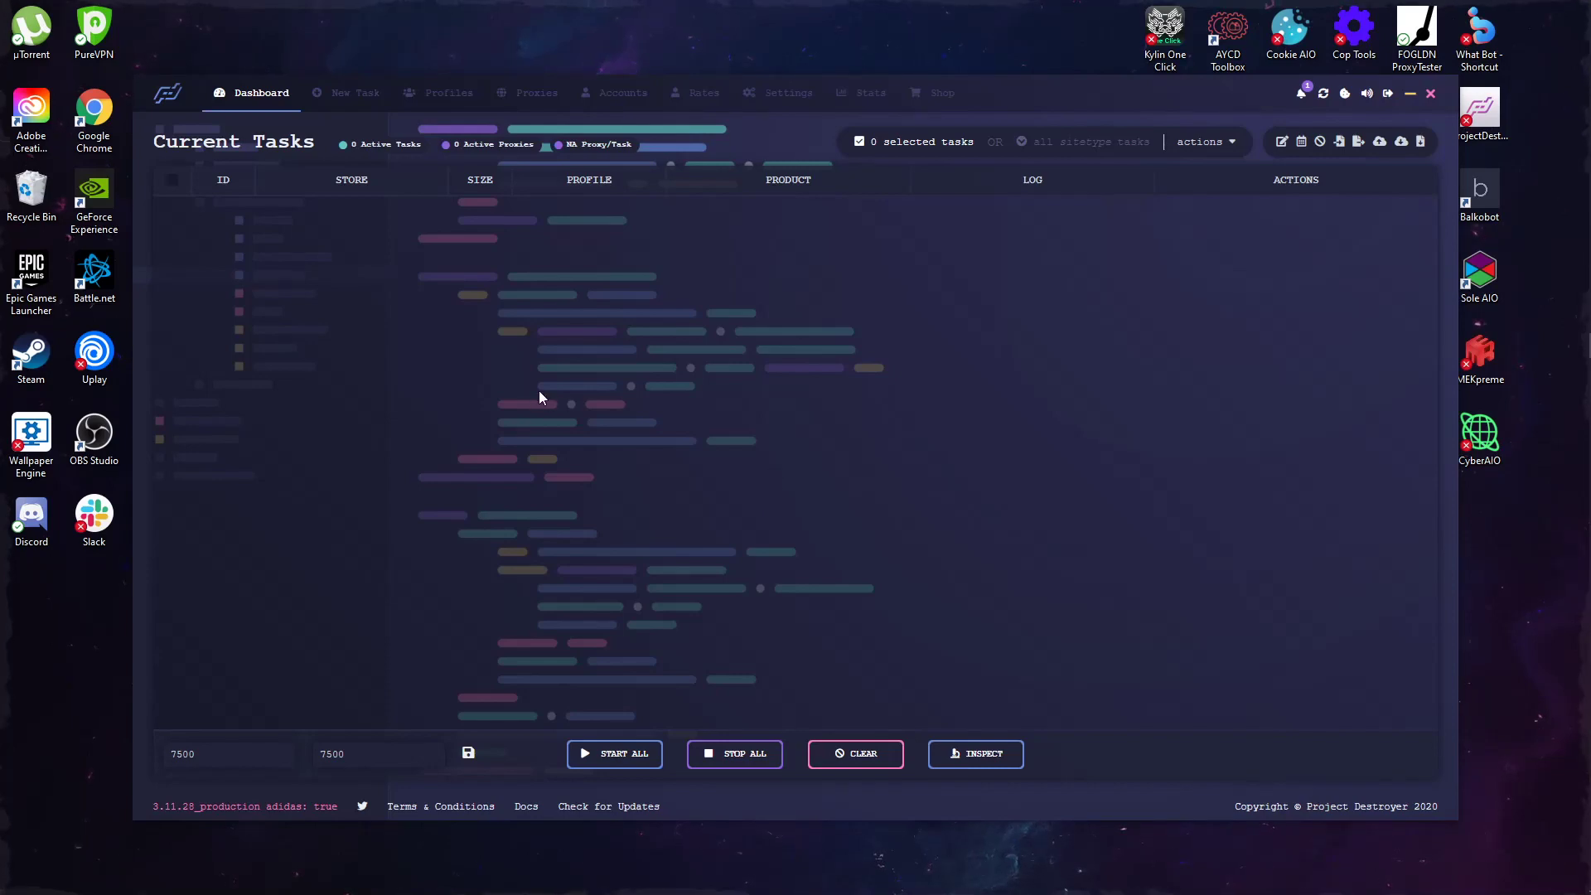
Step: Start a new task and enter 000000 as the product SKU
{"action": "left_click", "coordinate": [348, 95]}
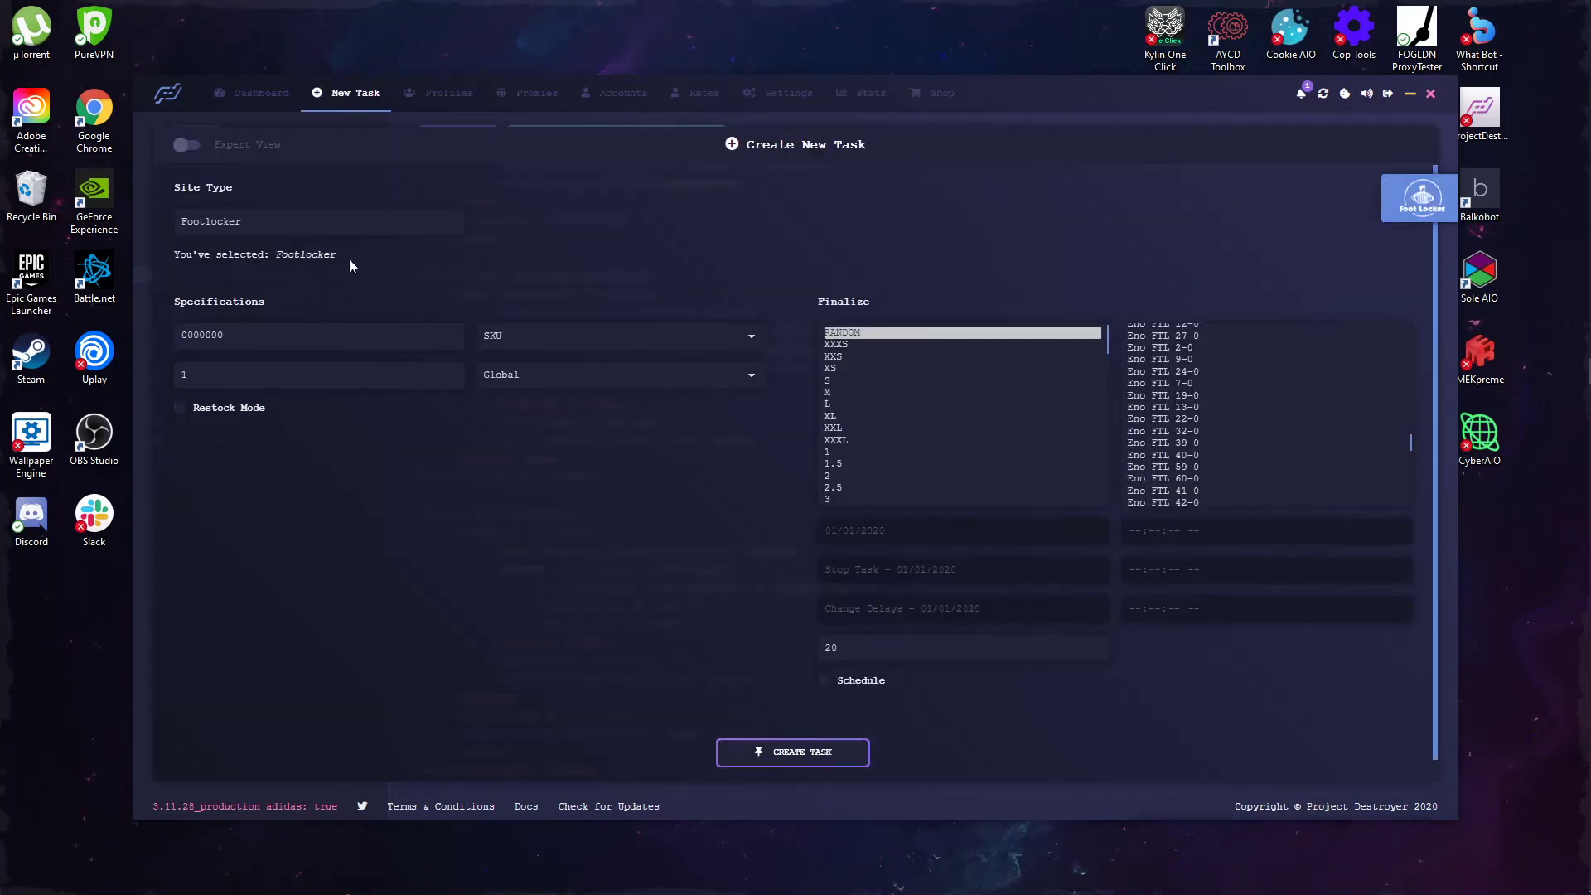
{"action": "left_click", "coordinate": [276, 331]}
{"action": "type", "text": "0000000"}
{"action": "key", "text": "ctrl+a"}
{"action": "key", "text": "BackSpace"}
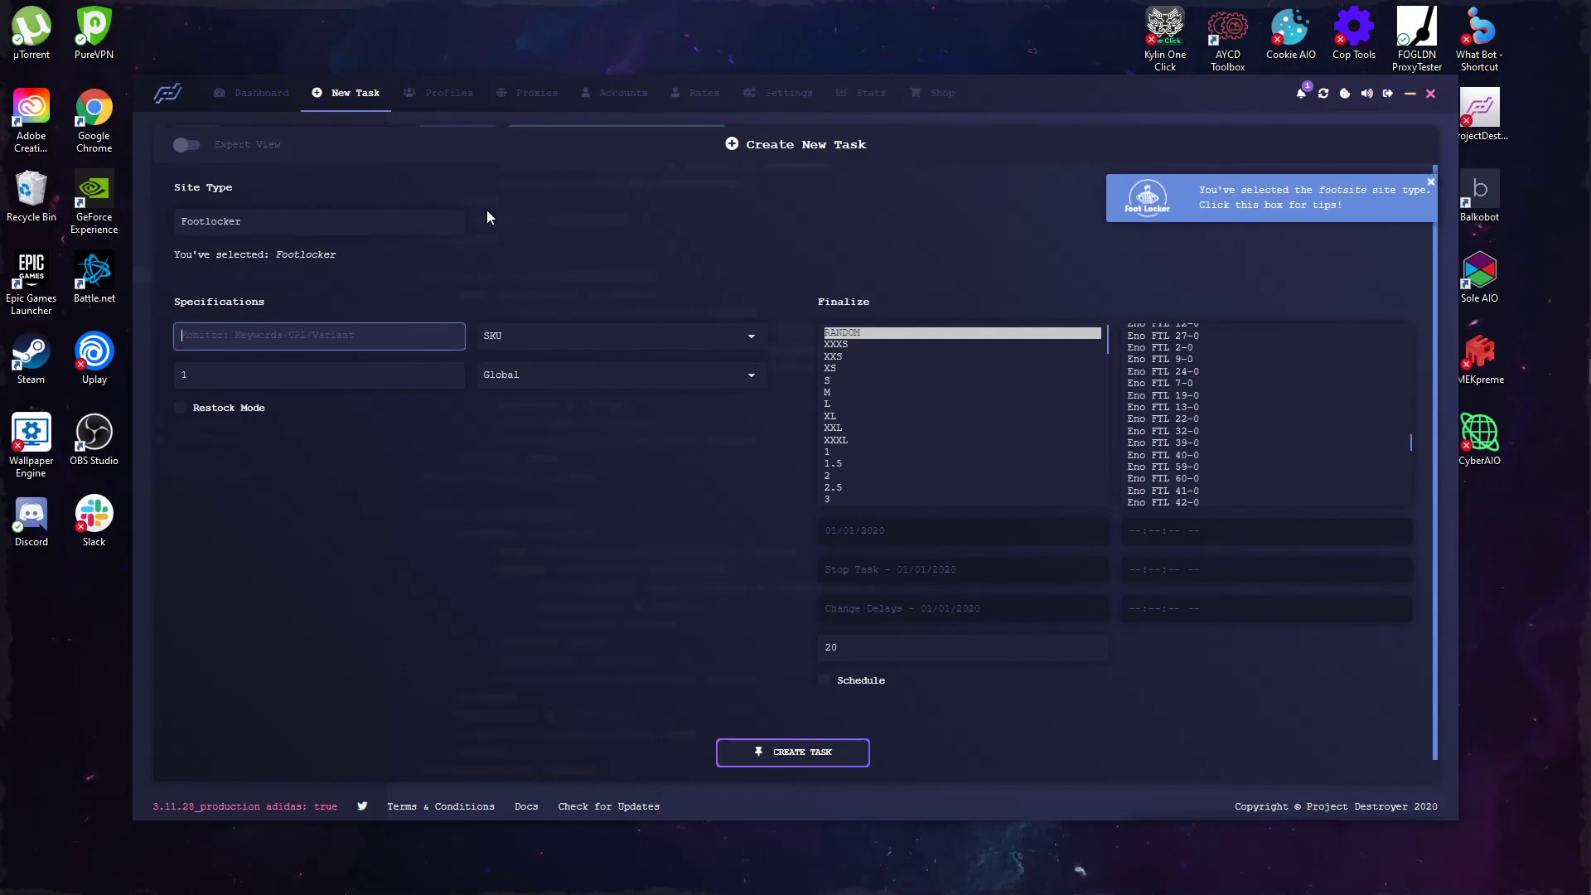
{"action": "left_click", "coordinate": [639, 312]}
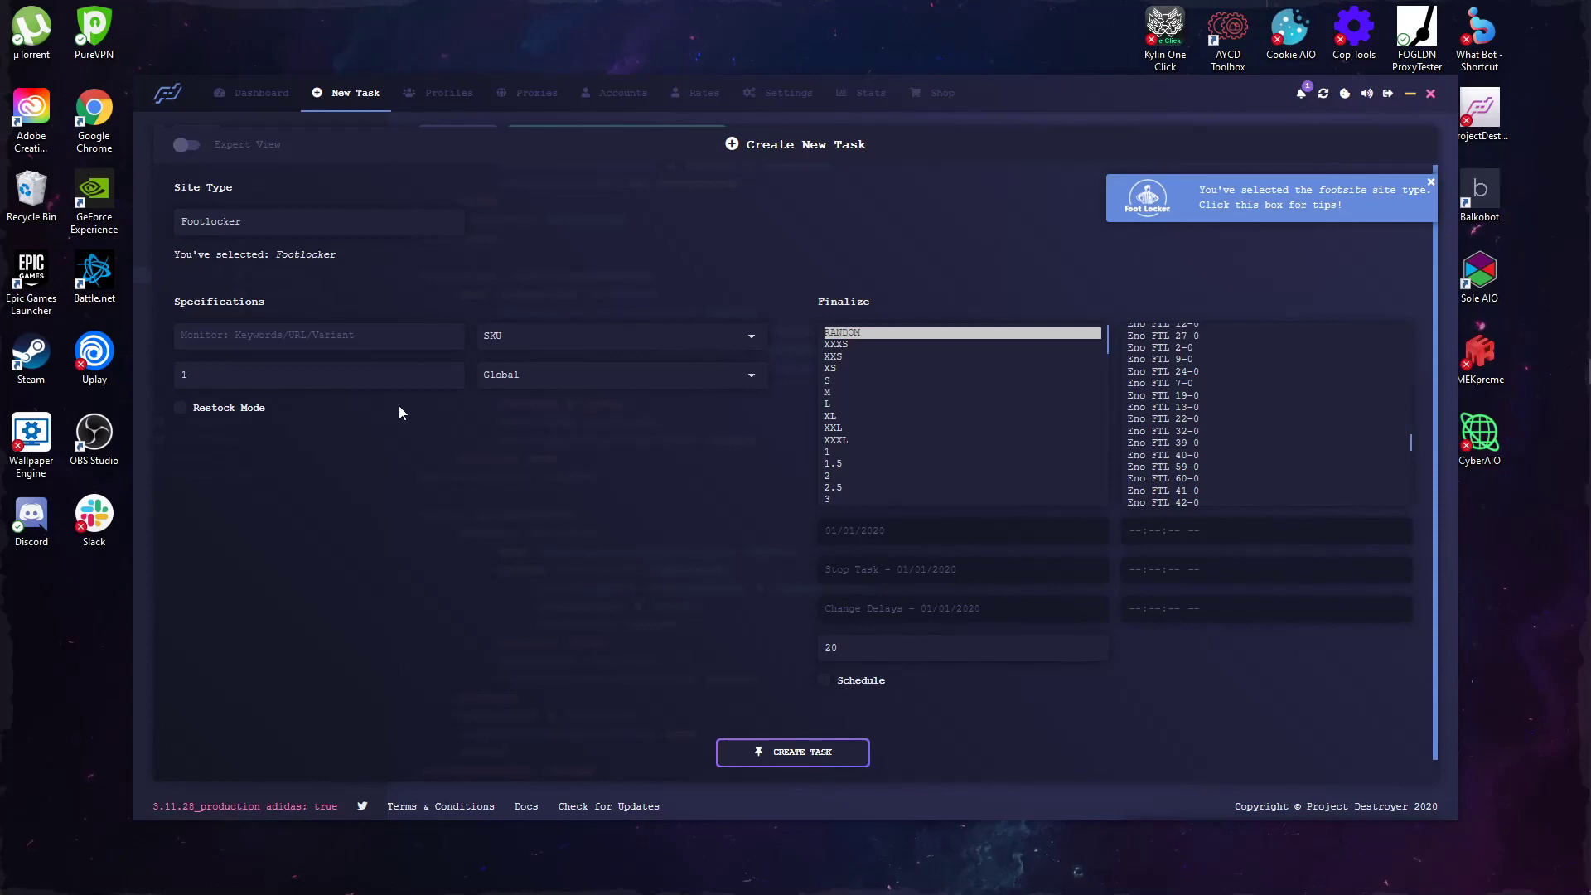
{"action": "left_click", "coordinate": [375, 335]}
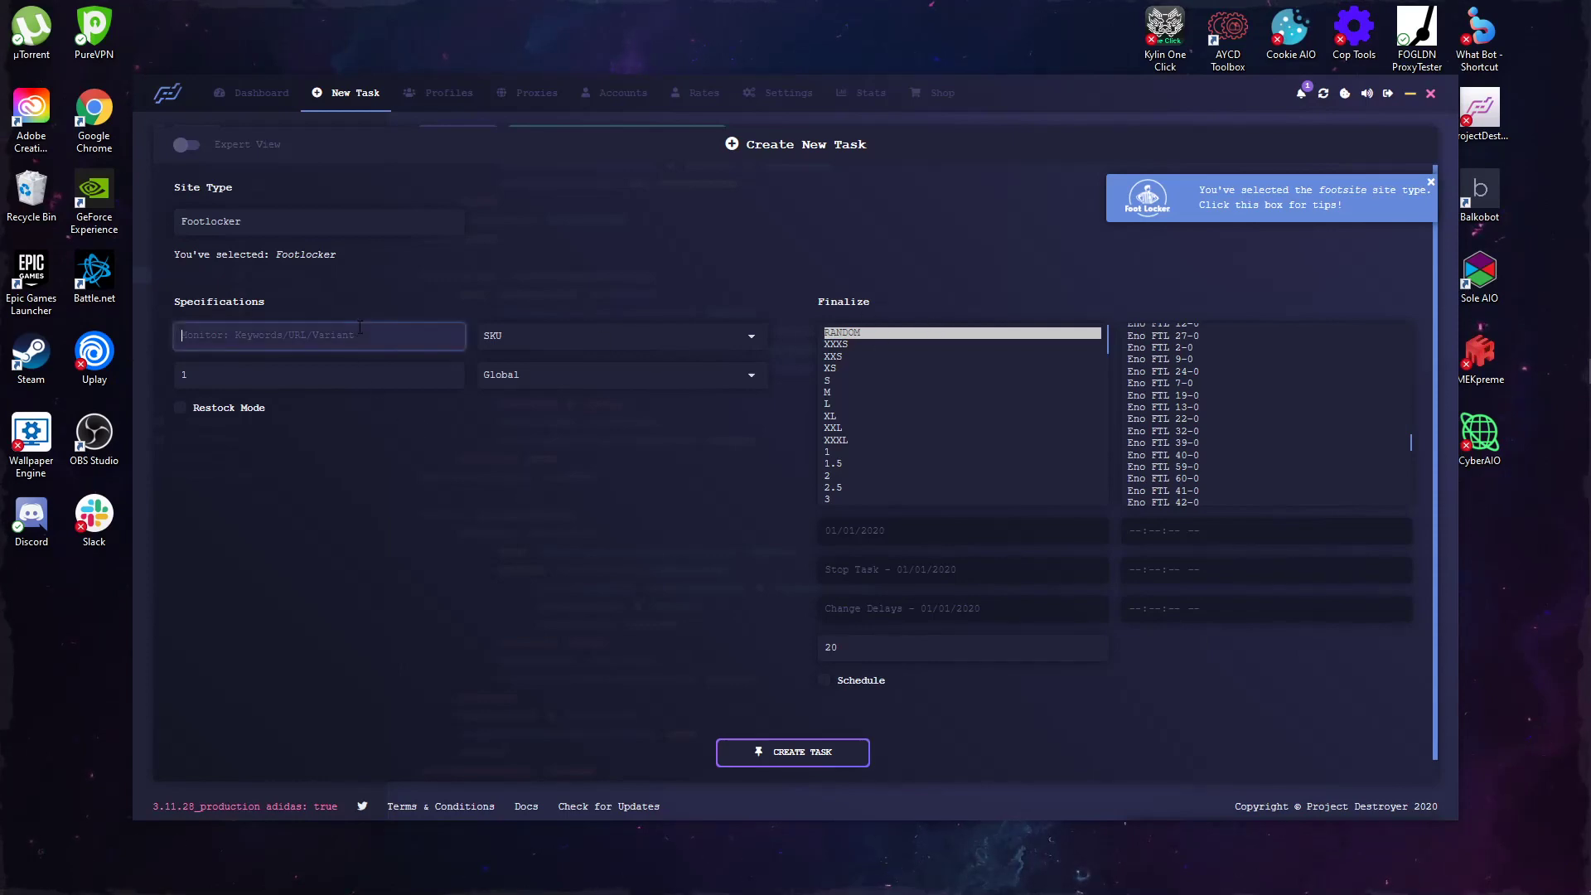
{"action": "type", "text": "000000"}
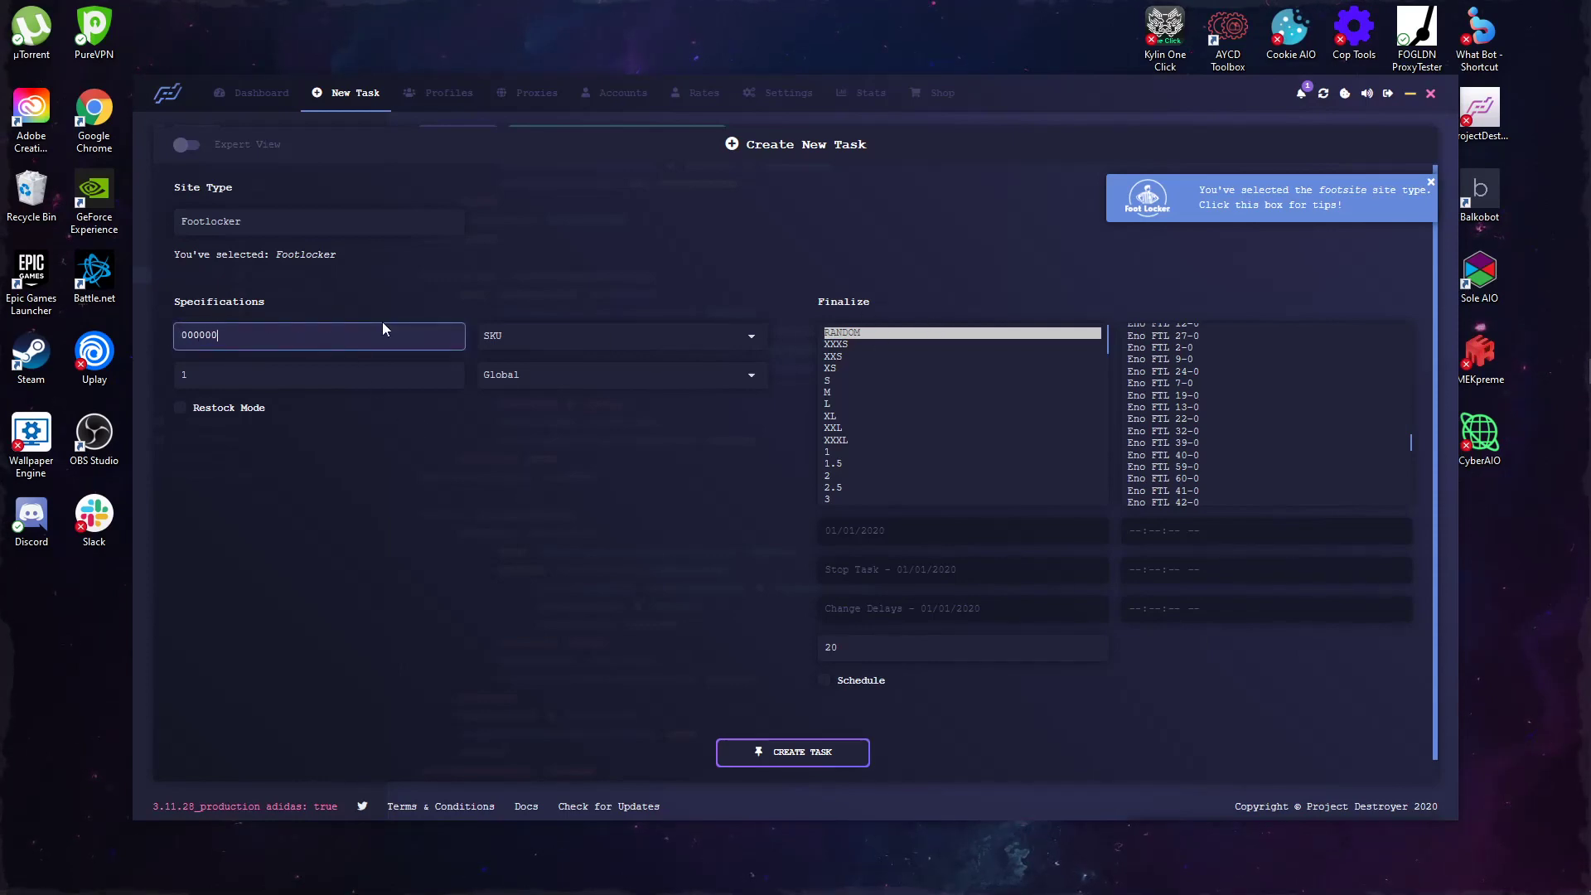
{"action": "left_click", "coordinate": [704, 211]}
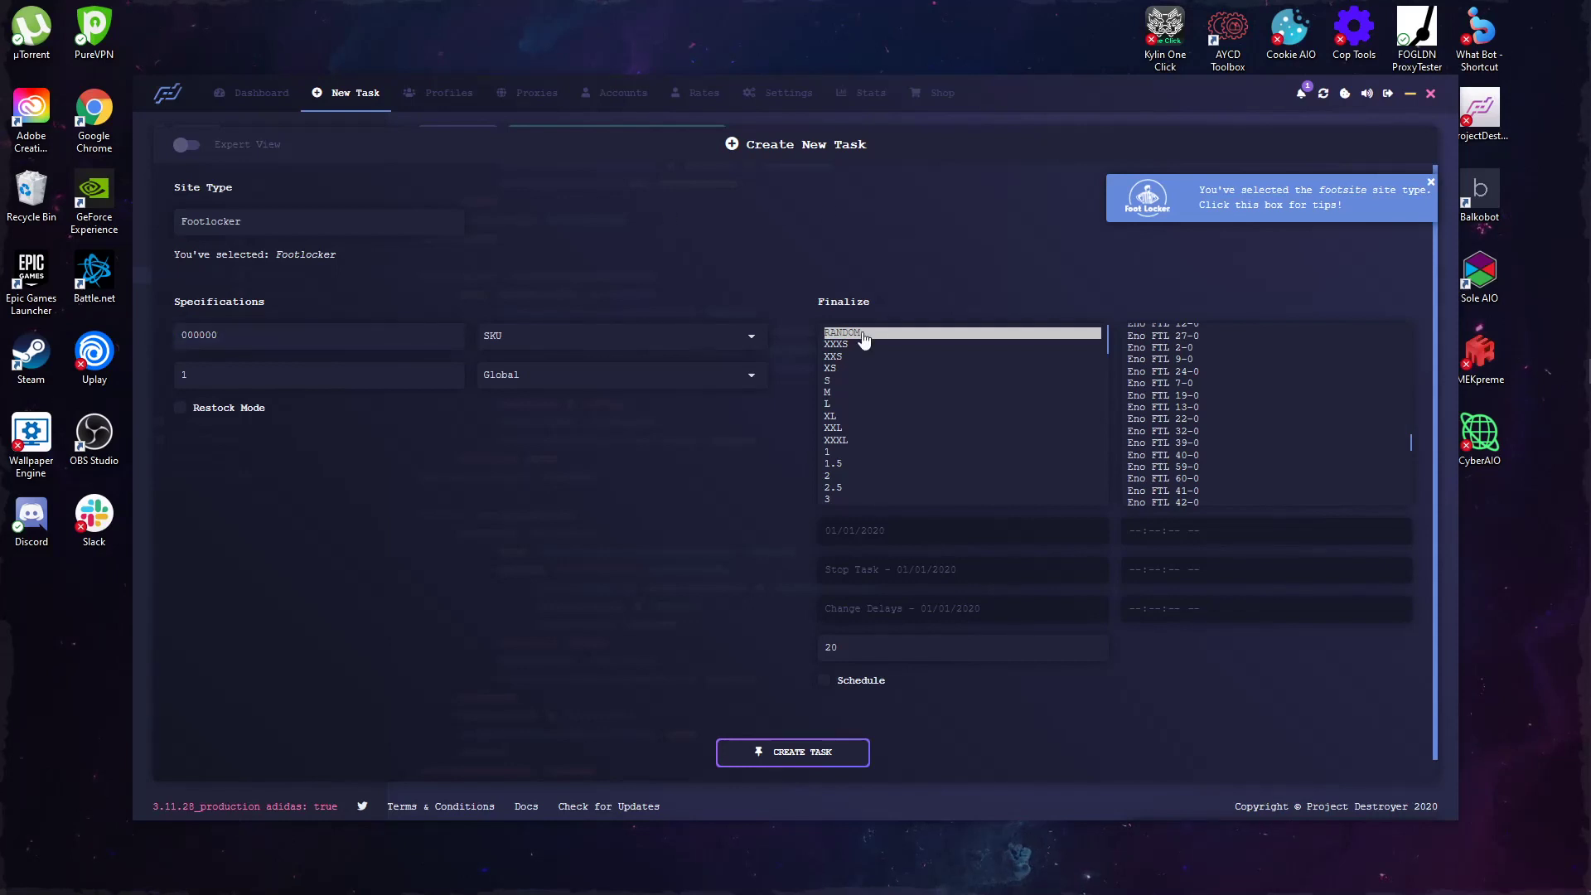
Step: Choose shoe size 8 in the sizes list
{"action": "scroll", "coordinate": [980, 389], "scroll_direction": "down", "scroll_amount": 2}
{"action": "scroll", "coordinate": [920, 357], "scroll_direction": "up", "scroll_amount": 2}
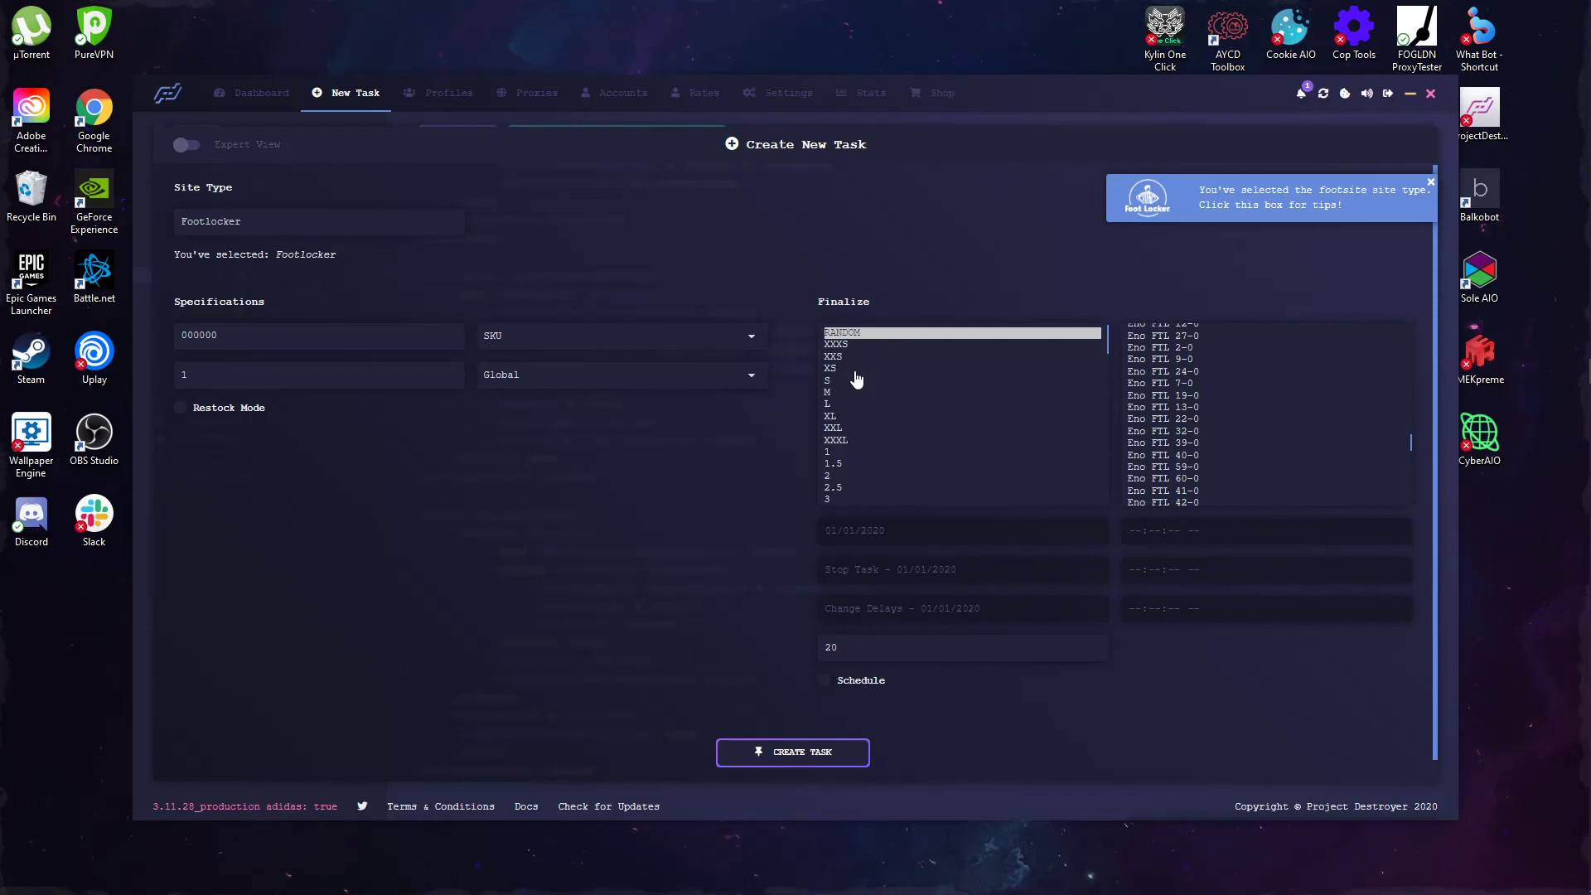
{"action": "scroll", "coordinate": [858, 379], "scroll_direction": "down", "scroll_amount": 3}
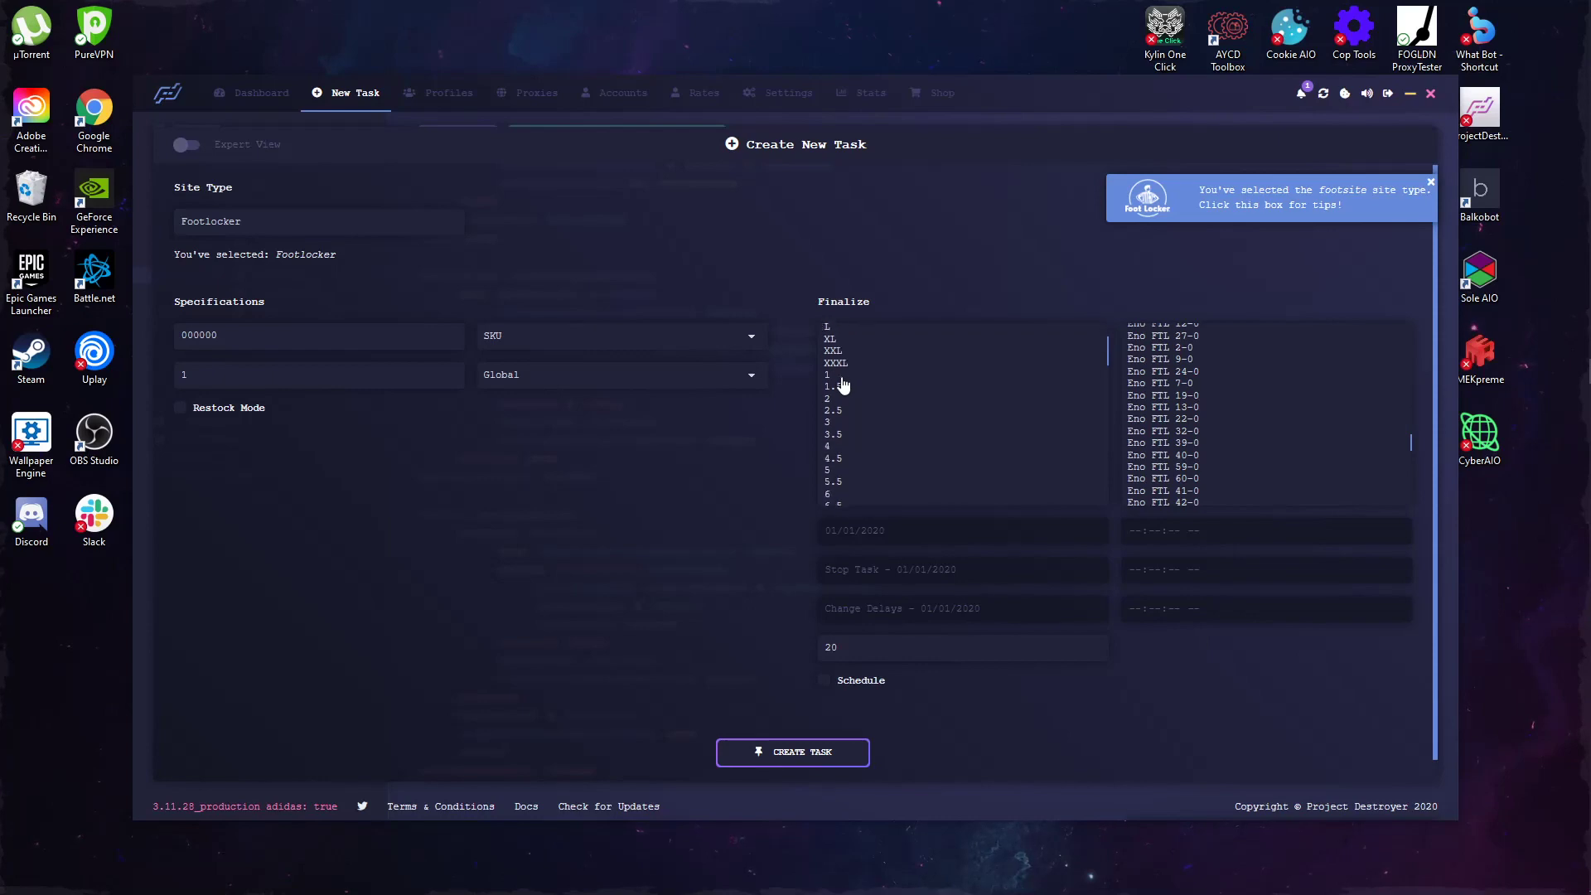
{"action": "left_click", "coordinate": [882, 349]}
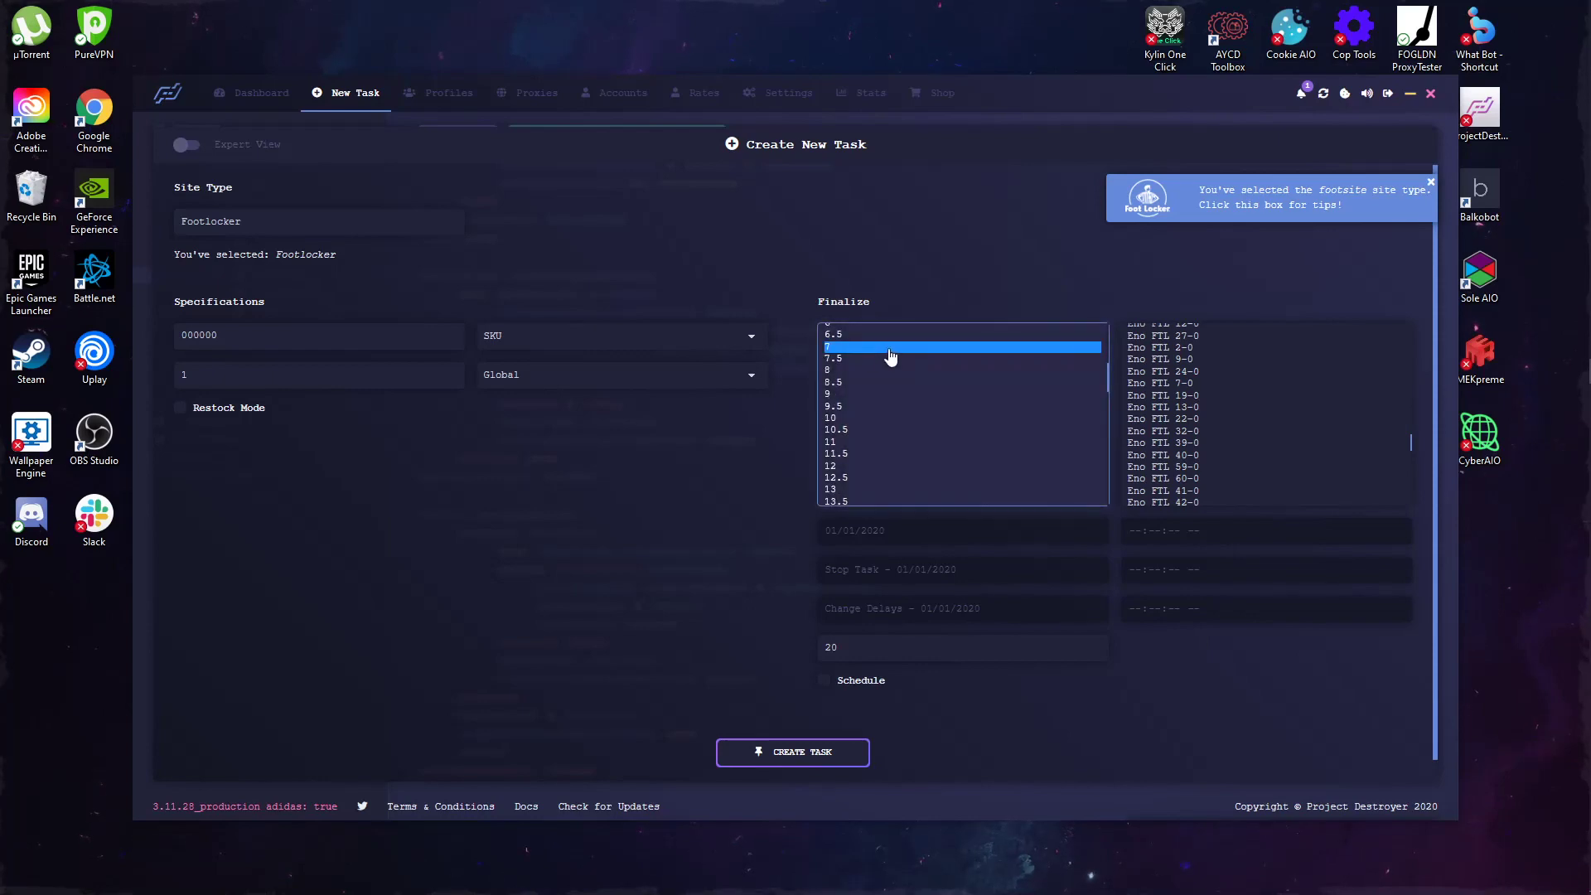
{"action": "left_click", "coordinate": [853, 370]}
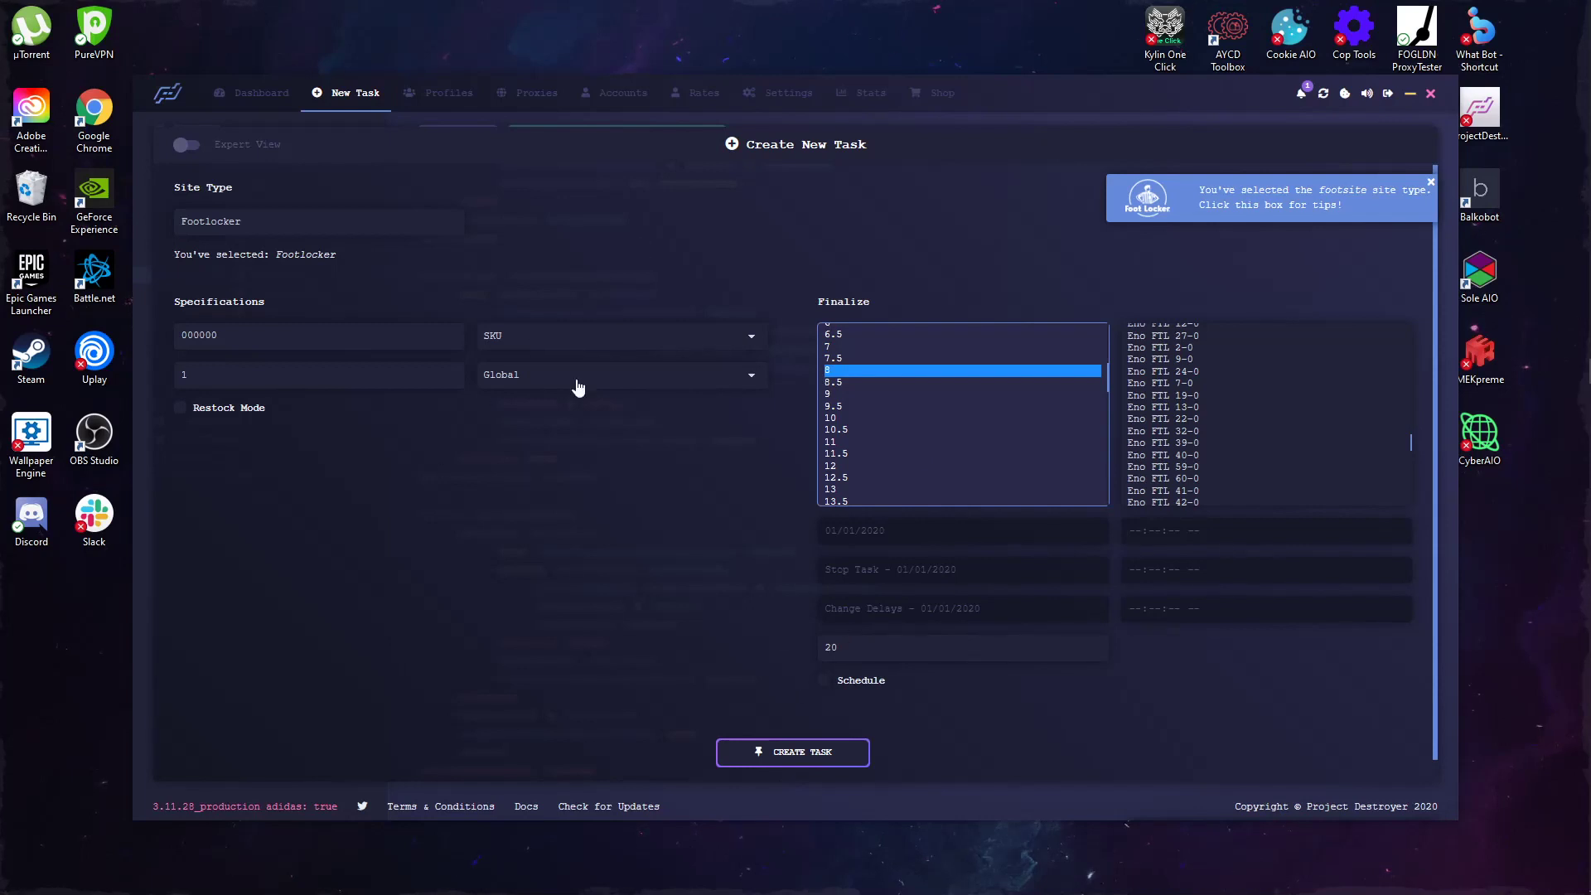
{"action": "scroll", "coordinate": [1180, 390], "scroll_direction": "down", "scroll_amount": 5}
{"action": "scroll", "coordinate": [1189, 411], "scroll_direction": "down", "scroll_amount": 2}
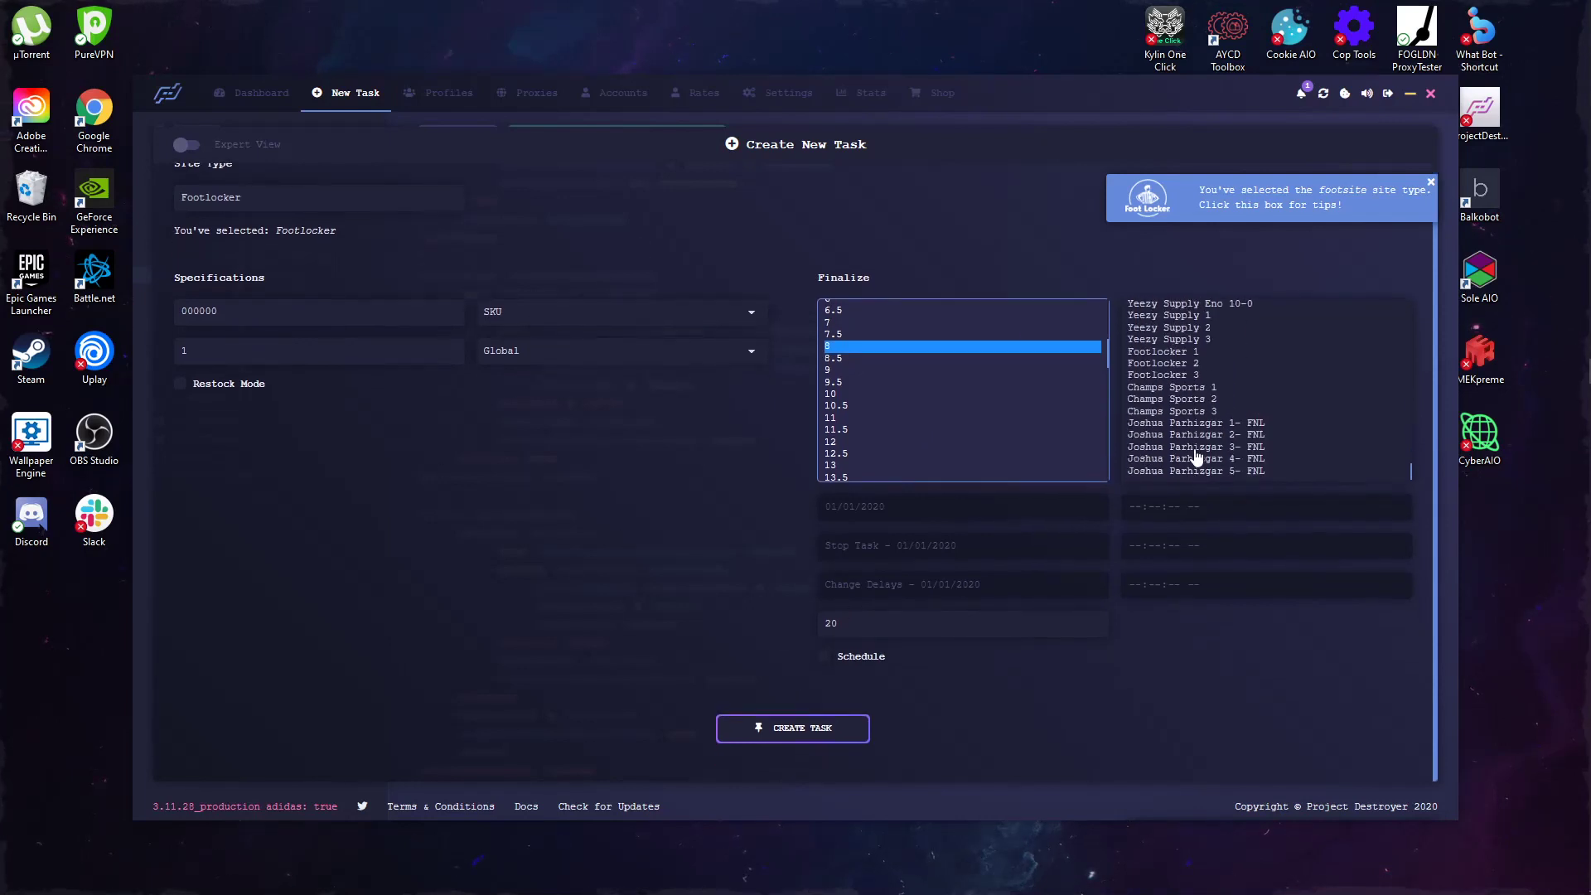
{"action": "scroll", "coordinate": [1196, 447], "scroll_direction": "up", "scroll_amount": 10}
{"action": "scroll", "coordinate": [1170, 277], "scroll_direction": "up", "scroll_amount": 1}
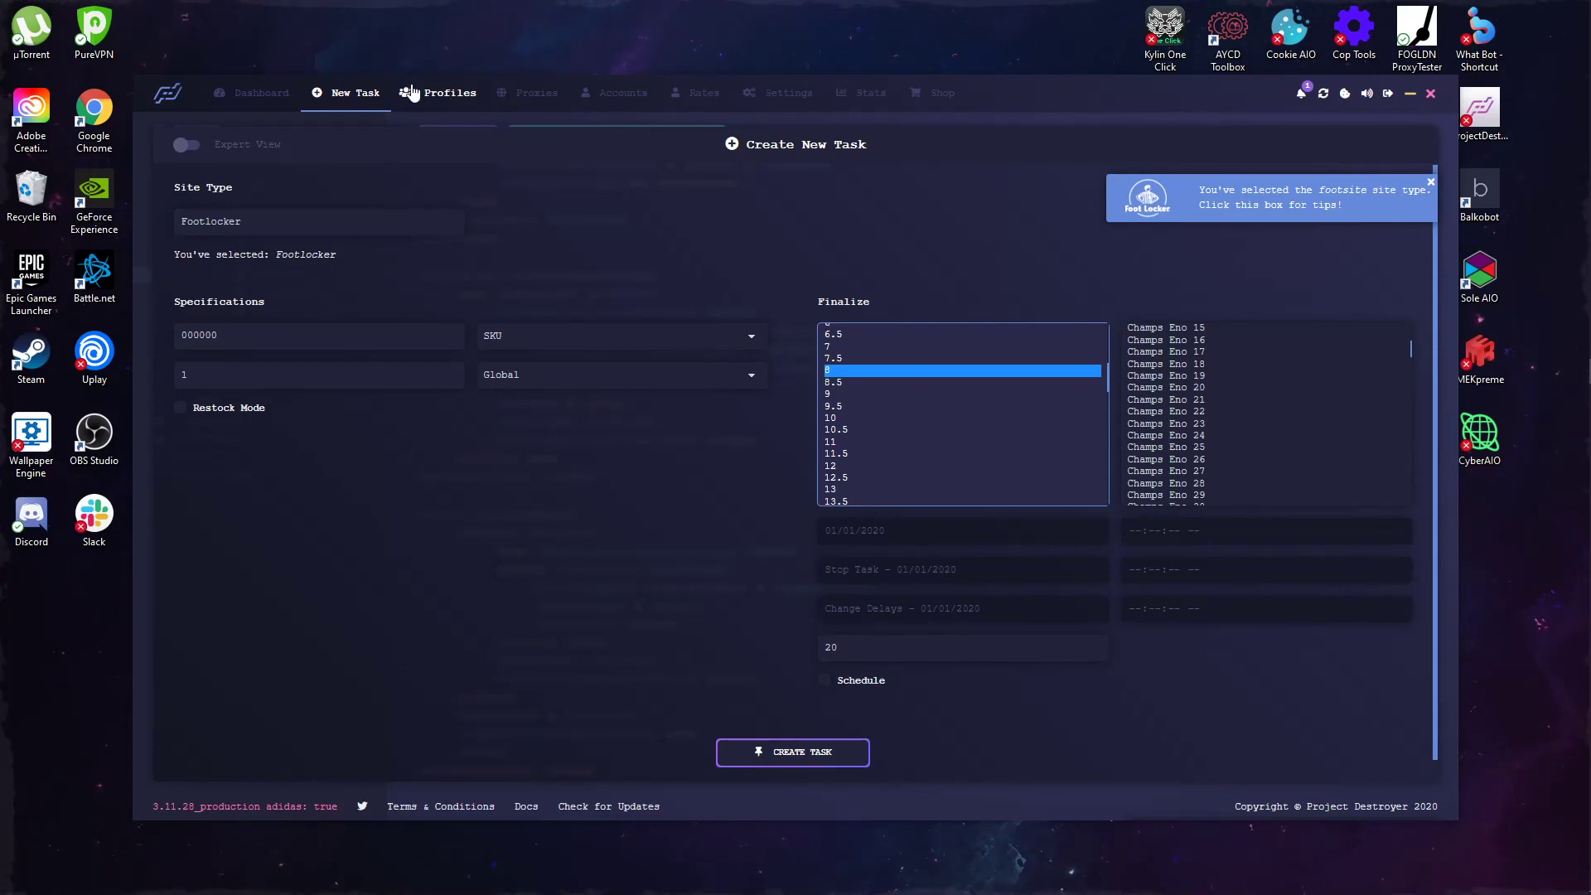
Step: On the Profiles page, type the shipping first name and last name
{"action": "left_click", "coordinate": [419, 95]}
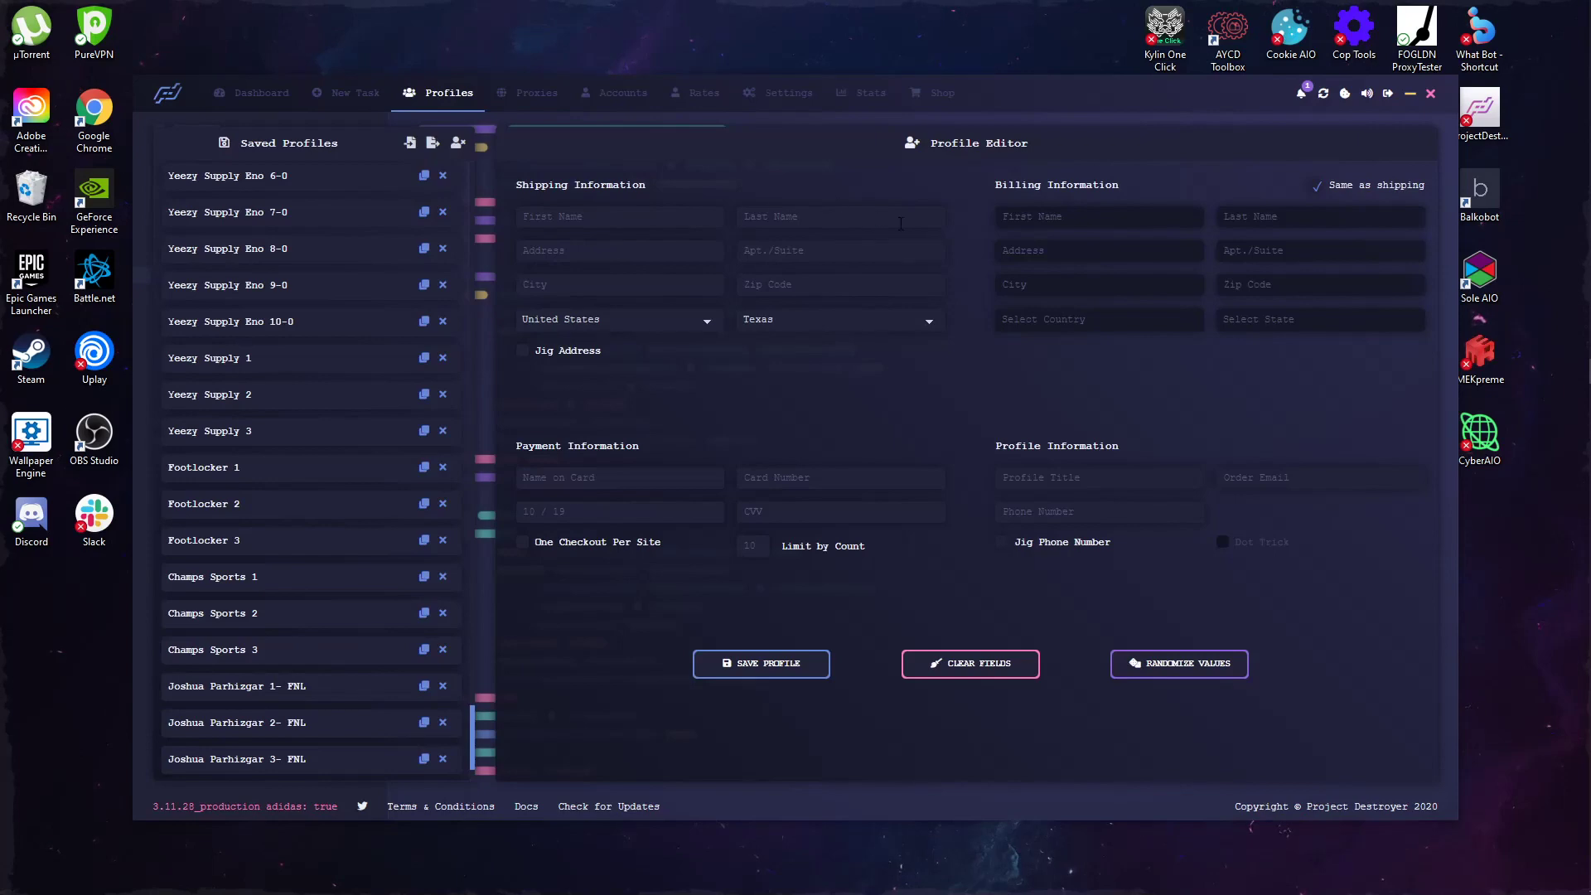
{"action": "left_click", "coordinate": [667, 218]}
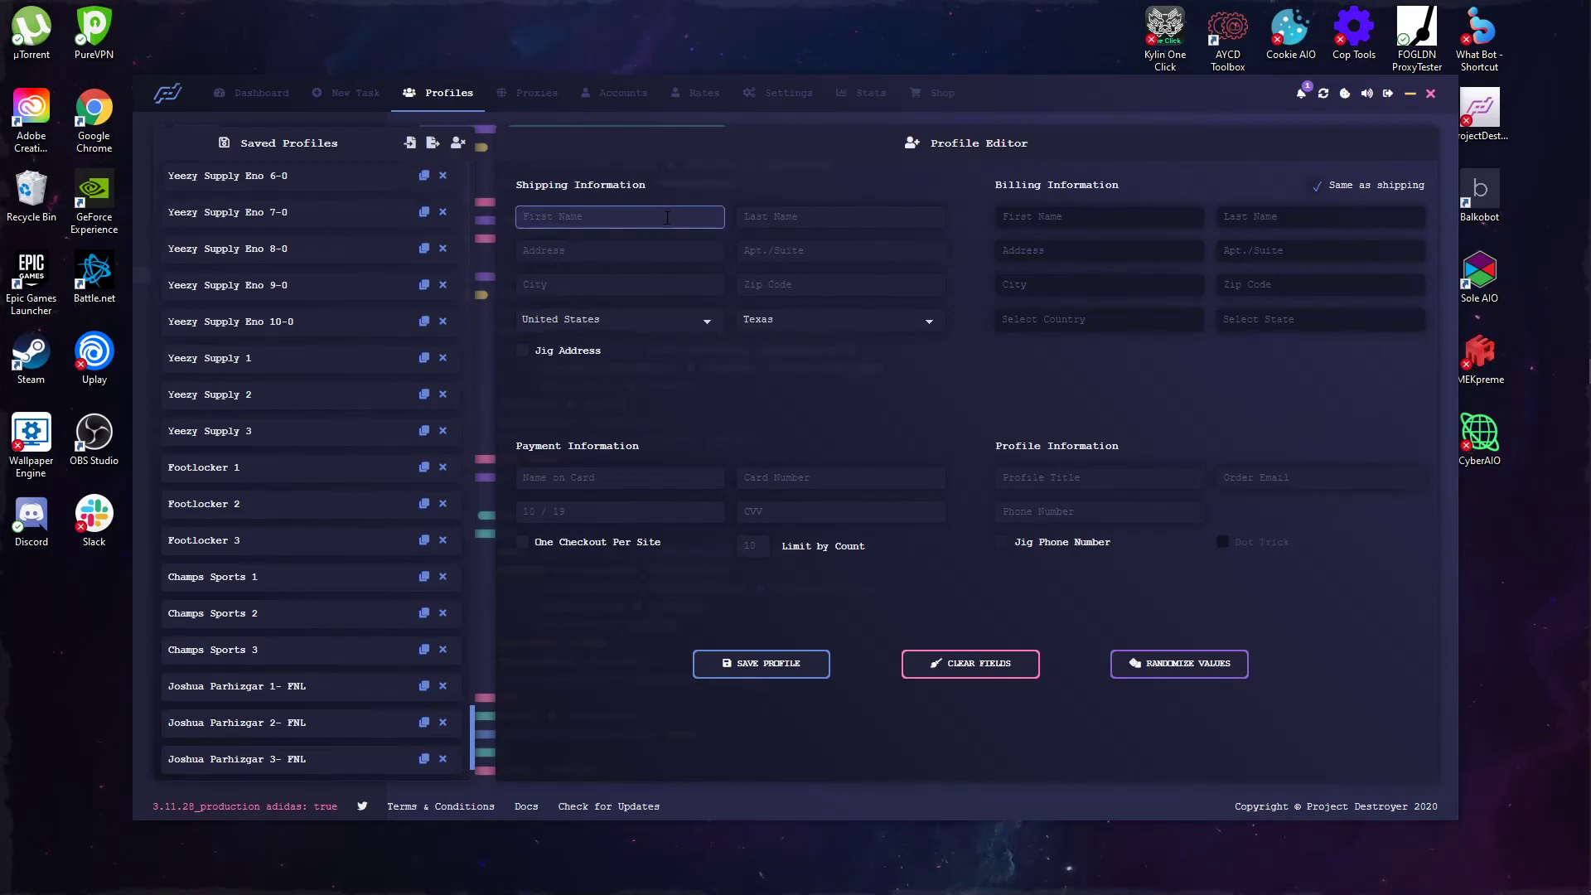
{"action": "type", "text": "John"}
{"action": "left_click", "coordinate": [807, 218]}
{"action": "type", "text": "Smit"}
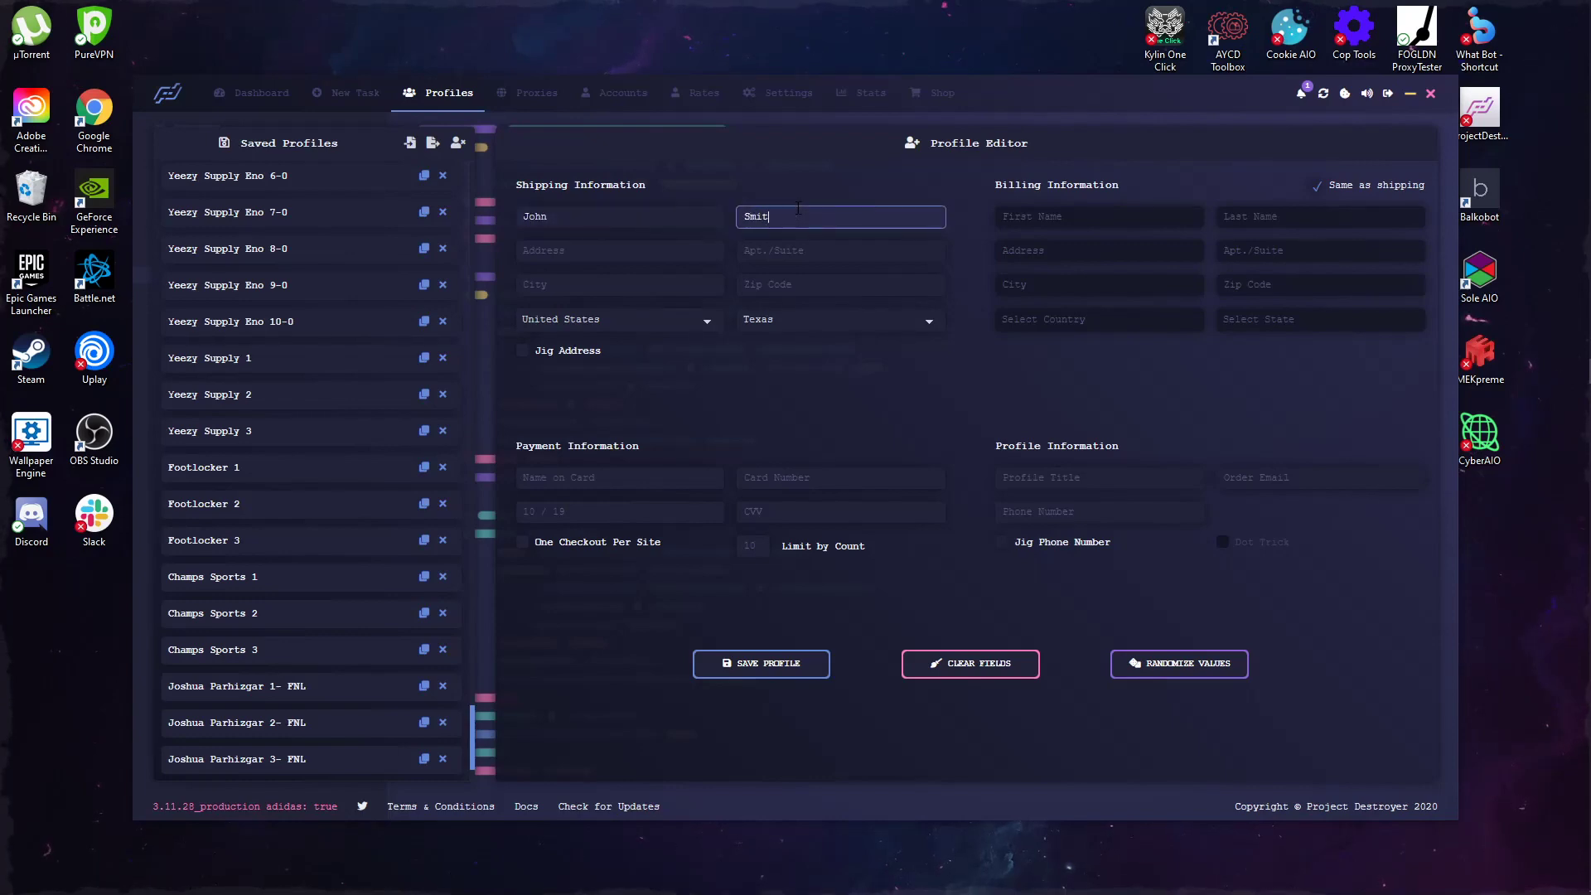
{"action": "key", "text": "Tab"}
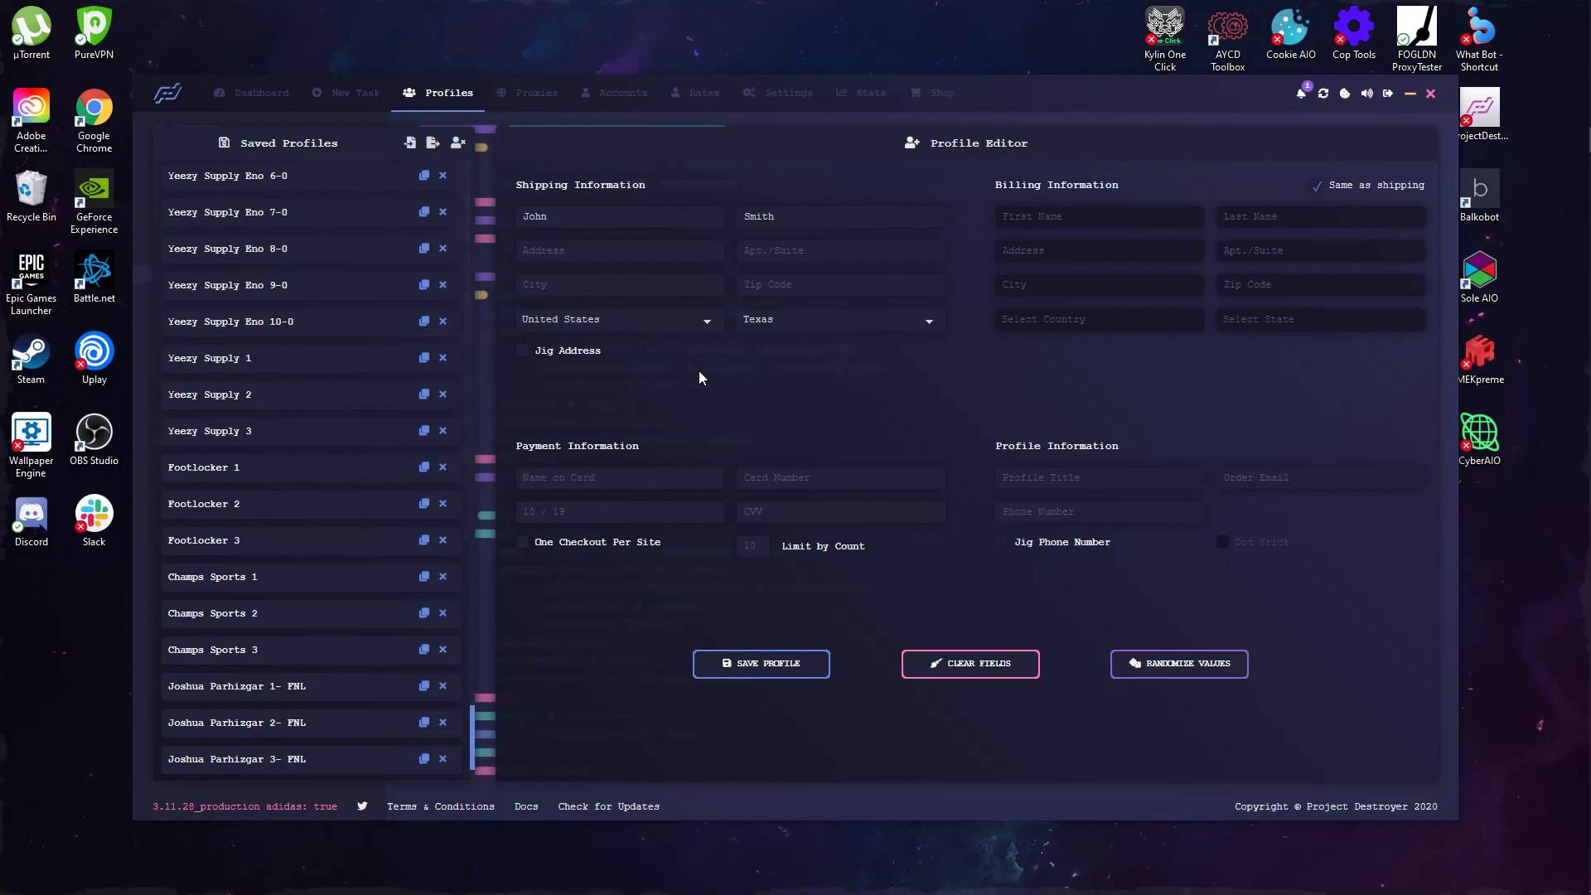
Step: Enter the shipping street address, correcting its typos
{"action": "left_click", "coordinate": [581, 256]}
{"action": "type", "text": "123"}
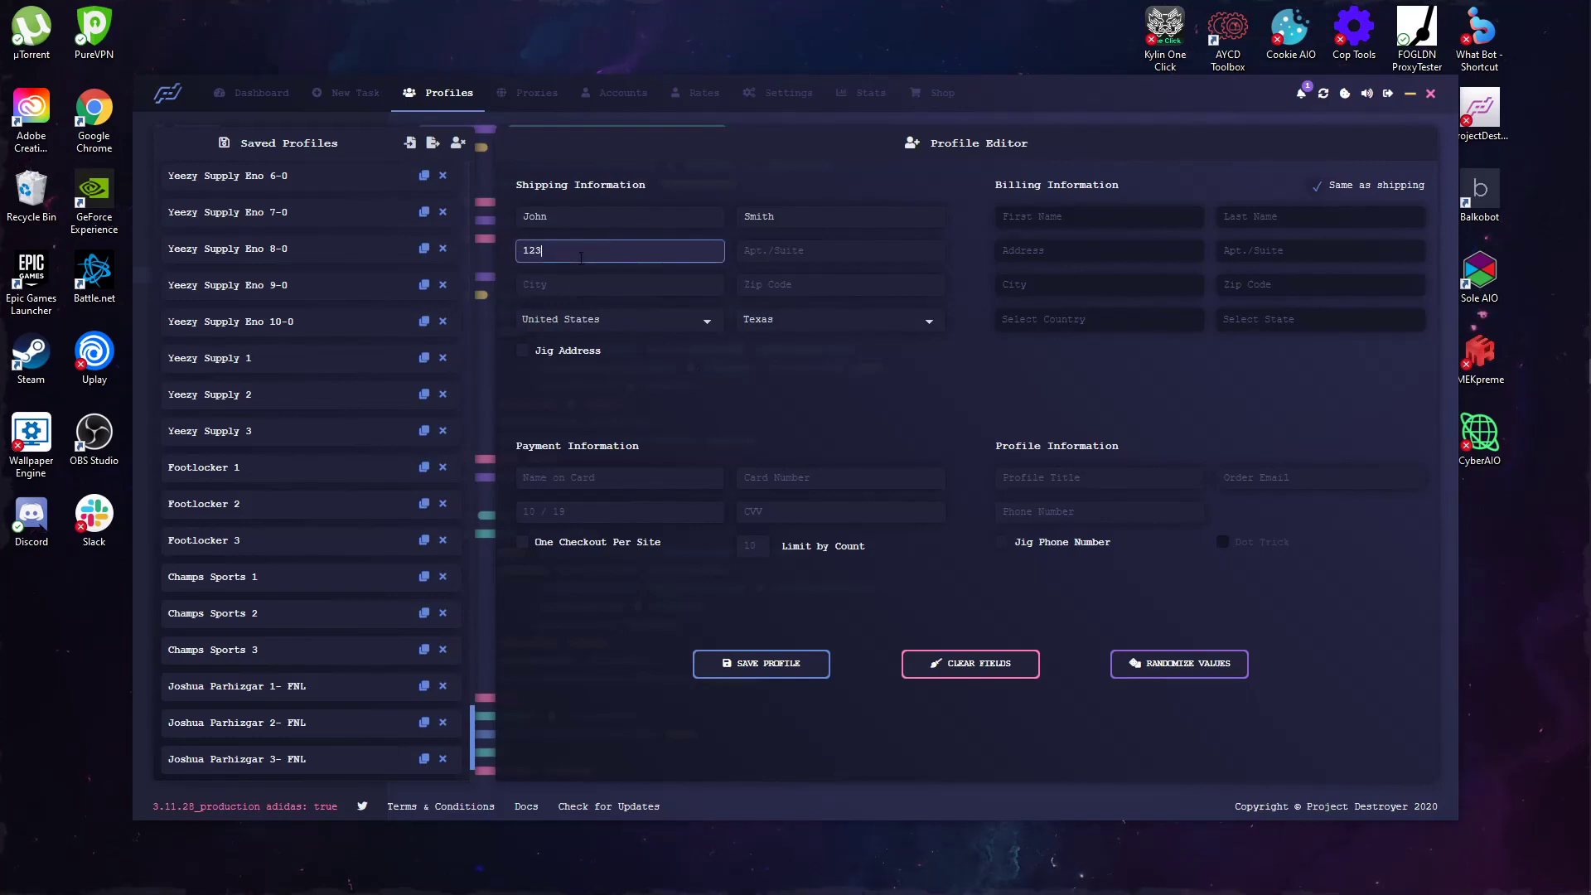
{"action": "type", "text": " Flame Street"}
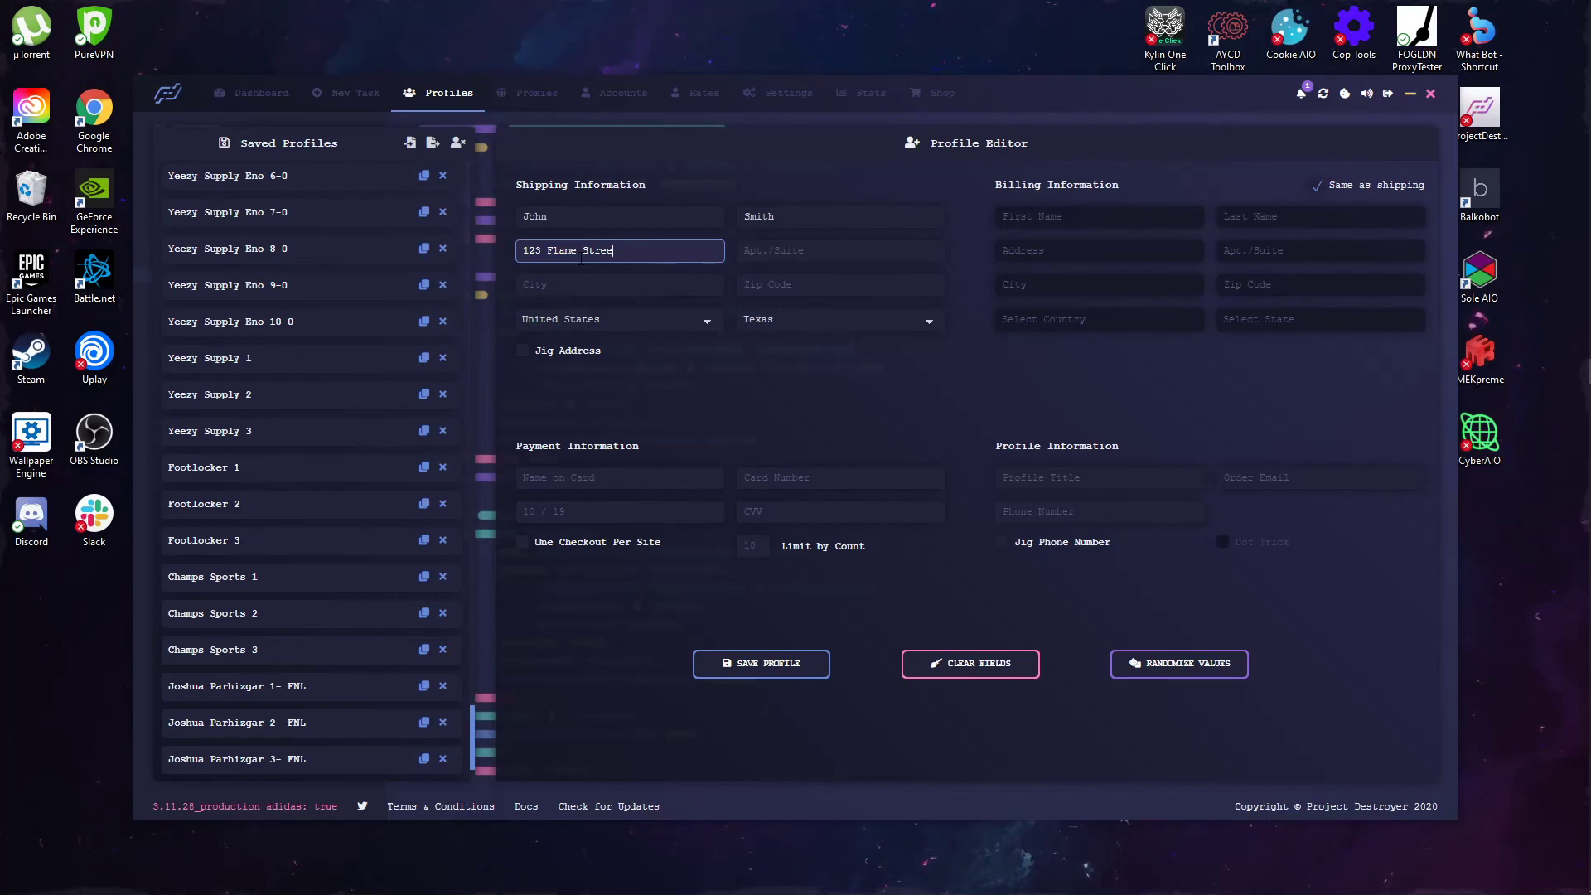
{"action": "key", "text": "BackSpace"}
{"action": "key", "text": "BackSpace"}
{"action": "key", "text": "BackSpace"}
{"action": "type", "text": "."}
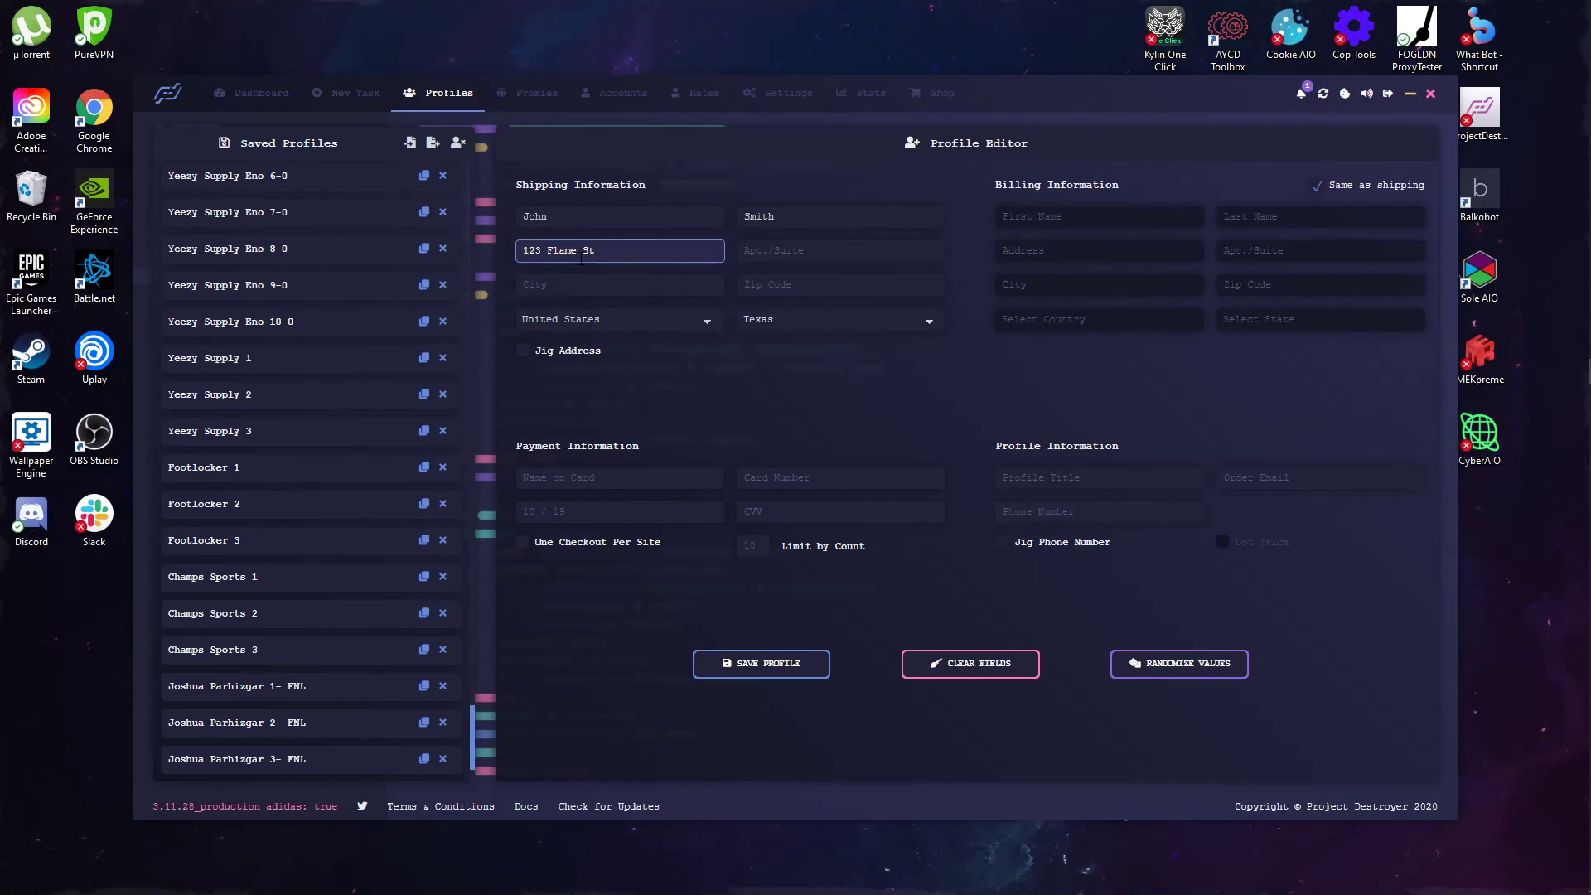
{"action": "type", "text": "rt"}
{"action": "key", "text": "BackSpace"}
{"action": "type", "text": "reet"}
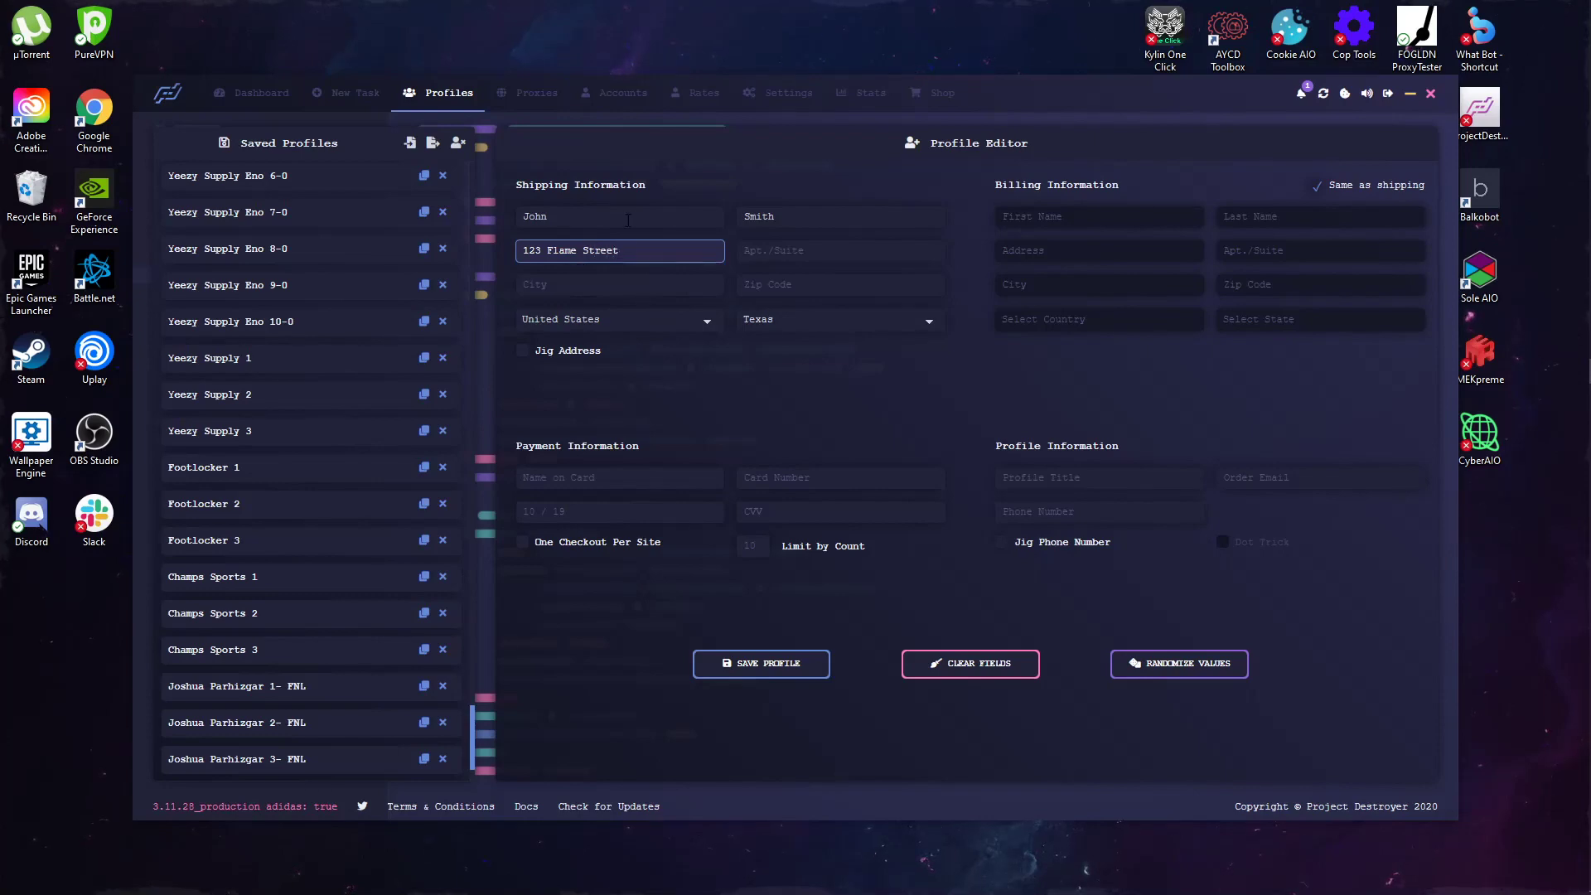
Step: Fill in the shipping city and zip code
{"action": "left_click", "coordinate": [620, 281]}
{"action": "type", "text": "H"}
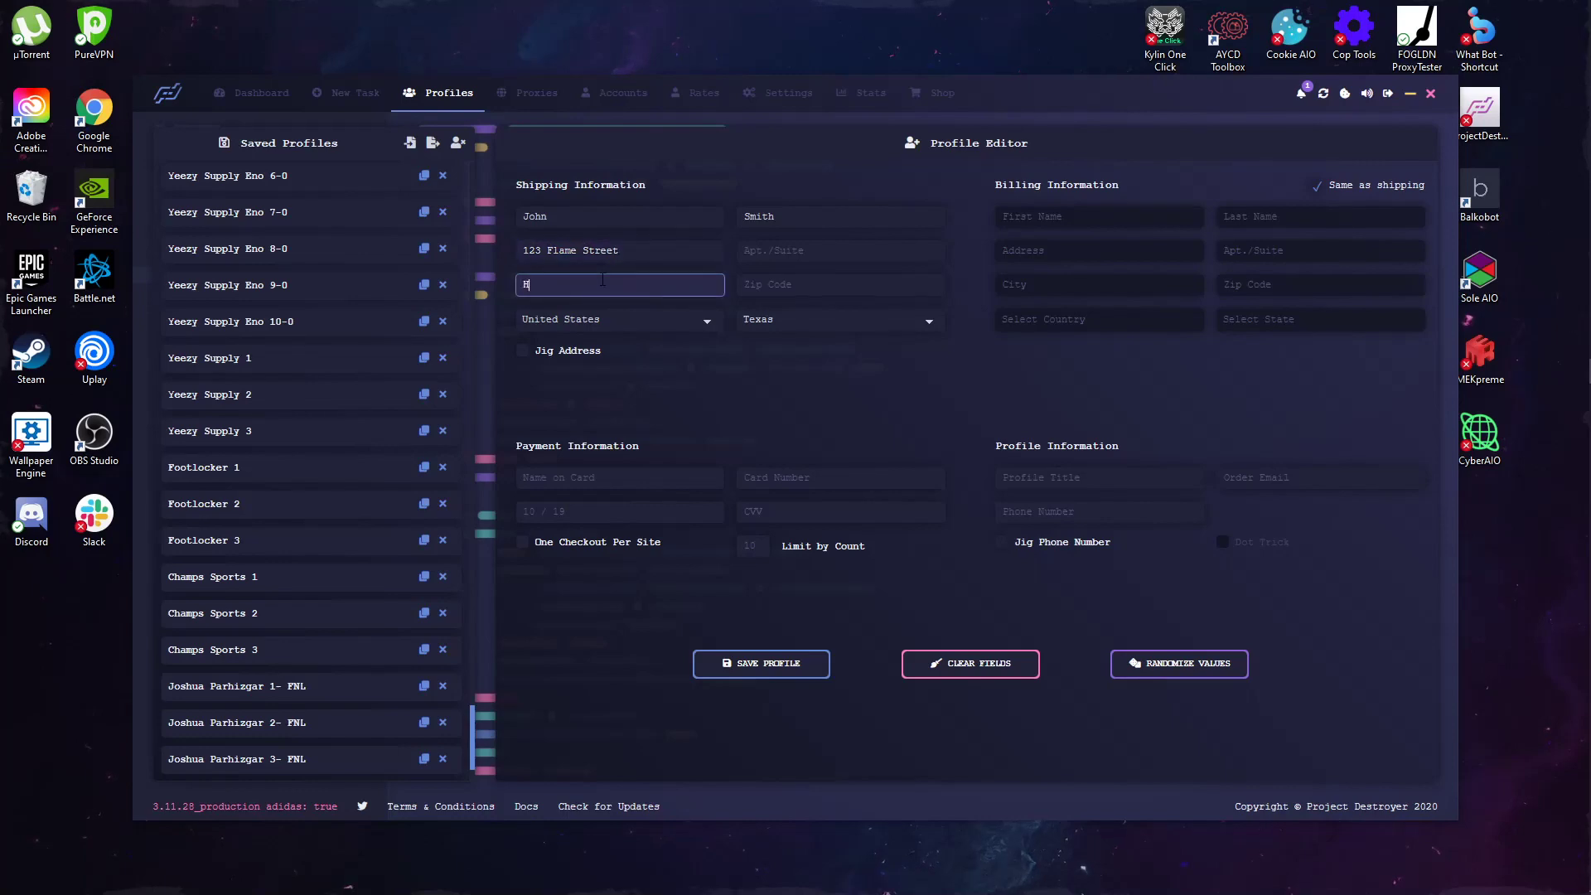
{"action": "type", "text": "ouston"}
{"action": "left_click", "coordinate": [681, 371]}
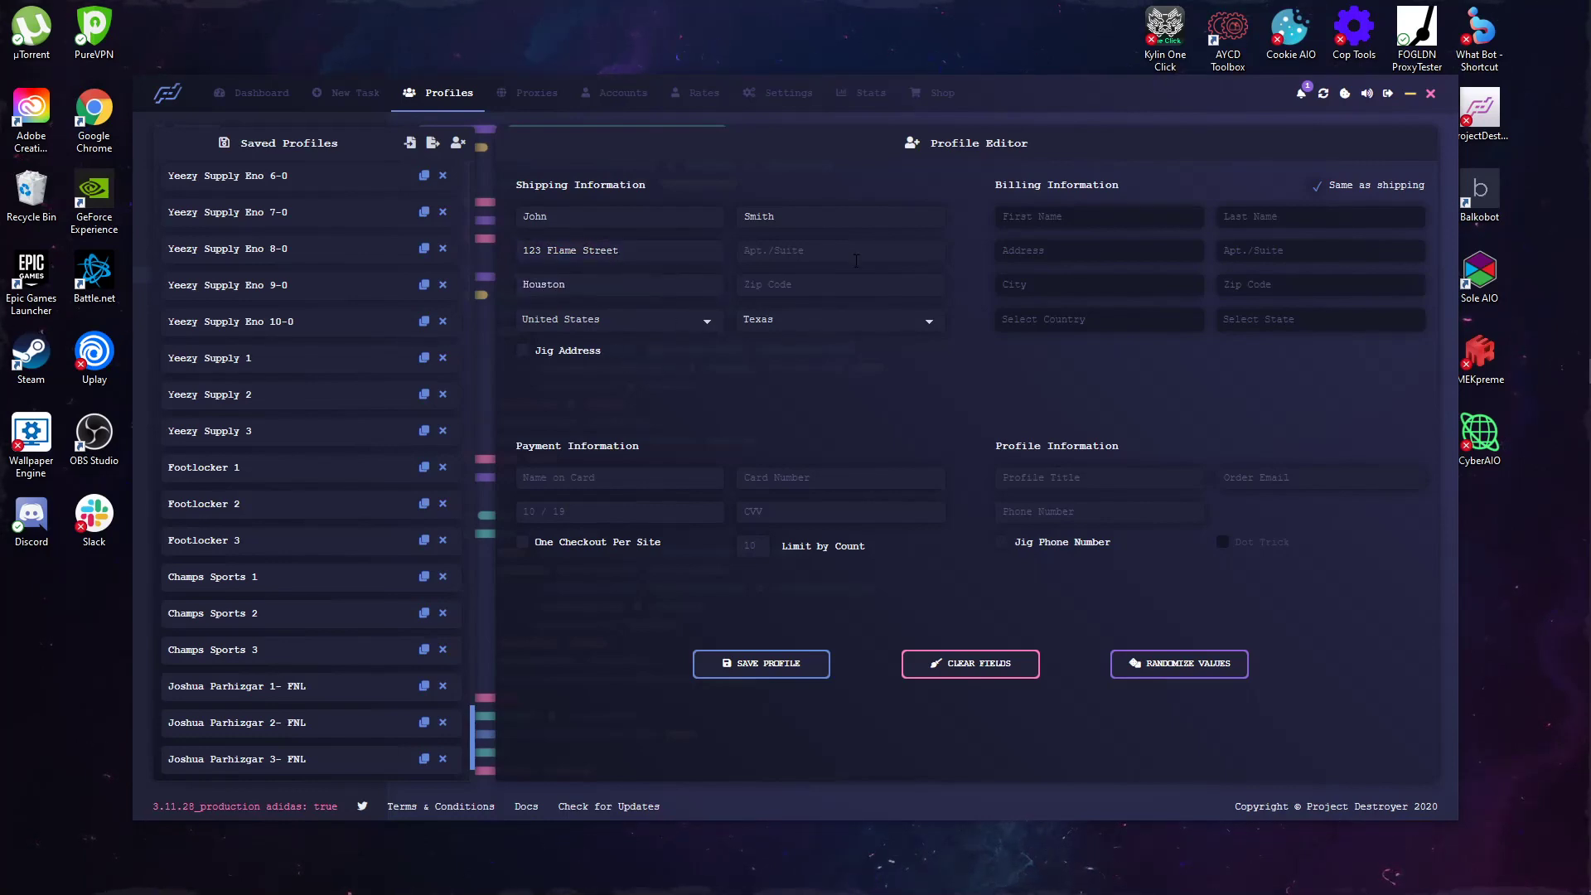
{"action": "left_click", "coordinate": [802, 273]}
{"action": "type", "text": "77012"}
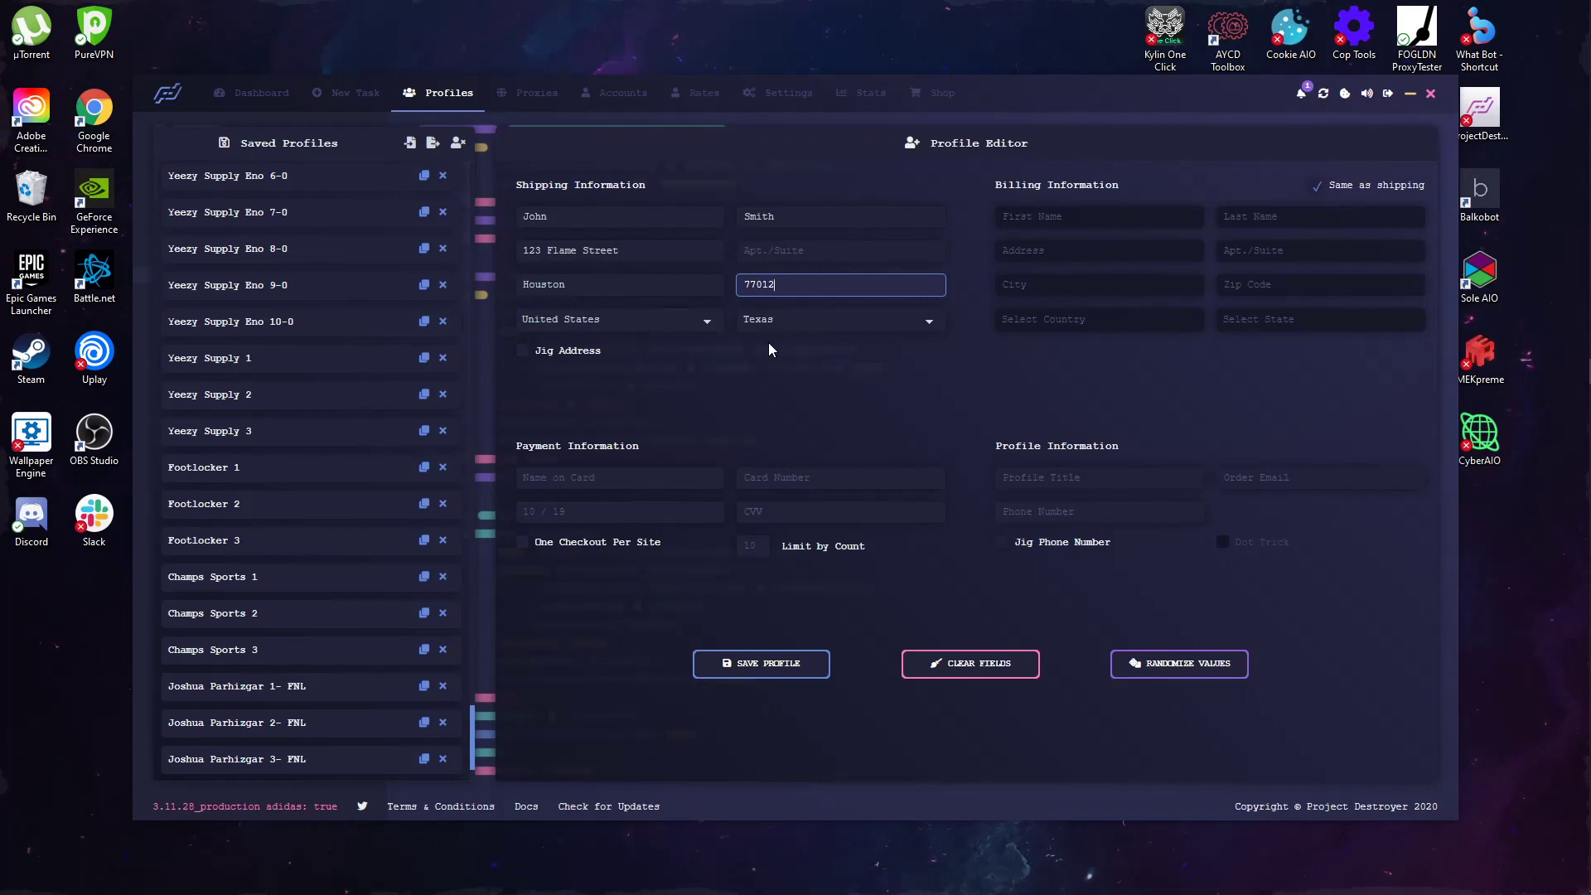
{"action": "left_click", "coordinate": [789, 405]}
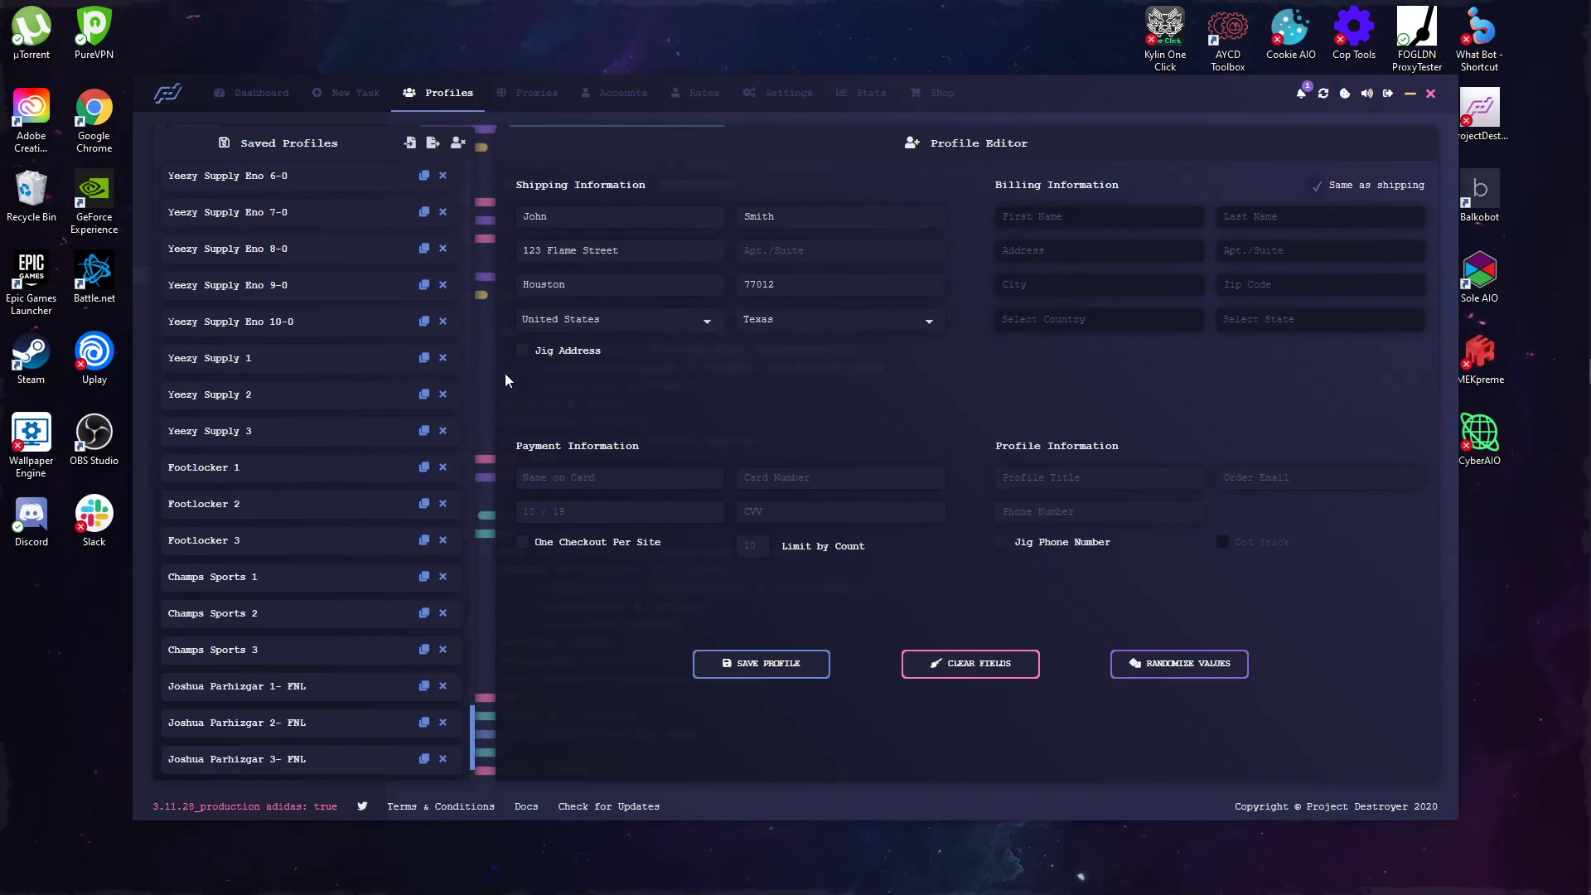
Step: Enter the cardholder's name and the card number
{"action": "left_click", "coordinate": [568, 477]}
{"action": "type", "text": "Joh"}
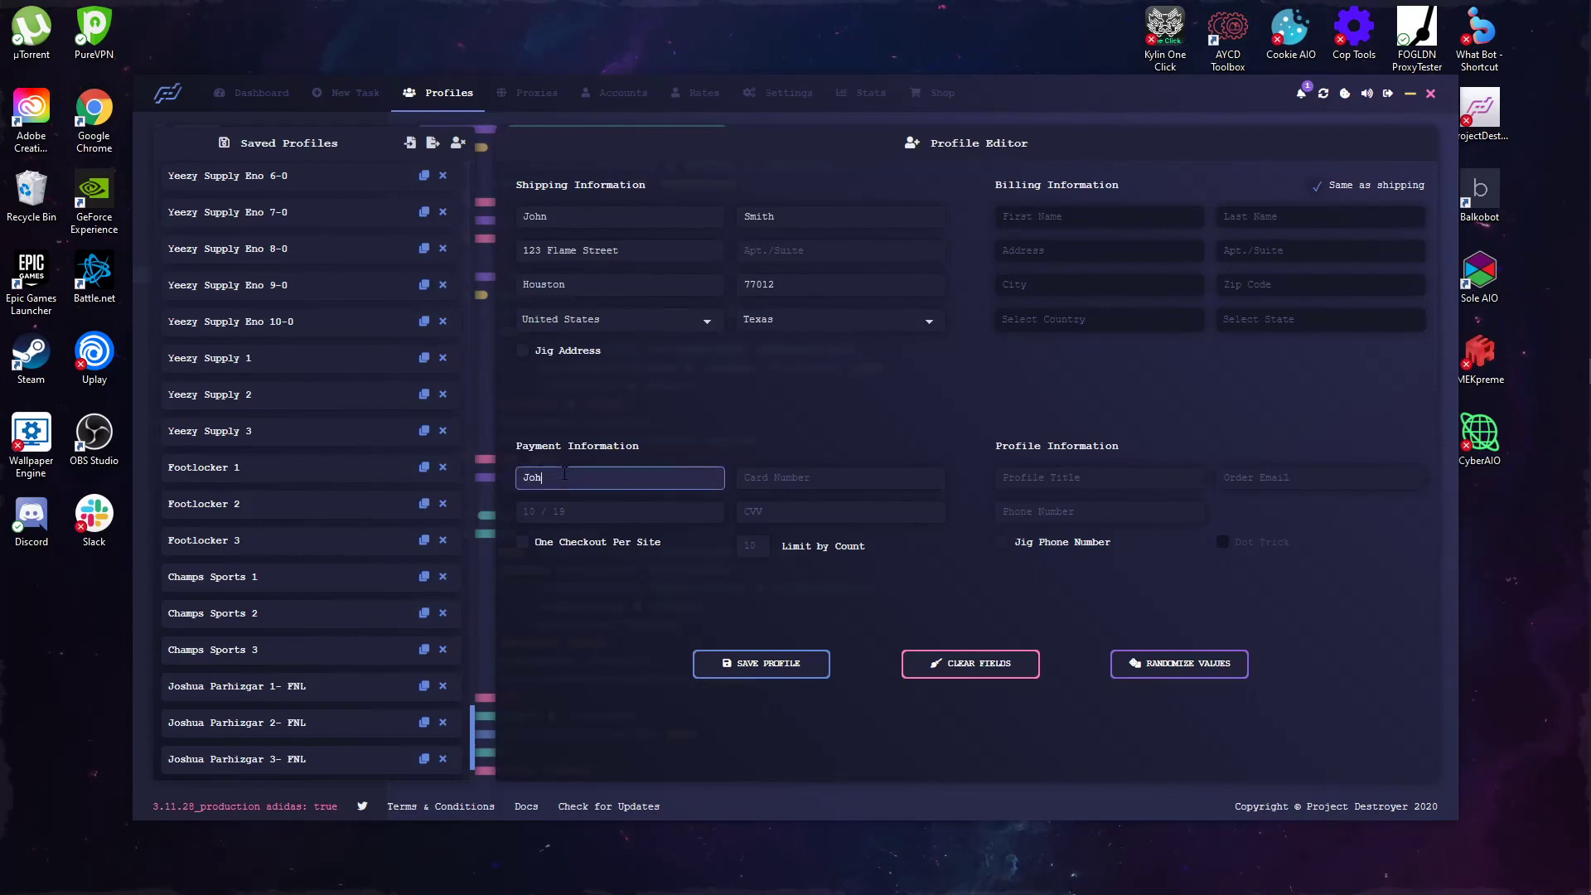
{"action": "type", "text": "n Smith"}
{"action": "left_click", "coordinate": [883, 475]}
{"action": "type", "text": "1"}
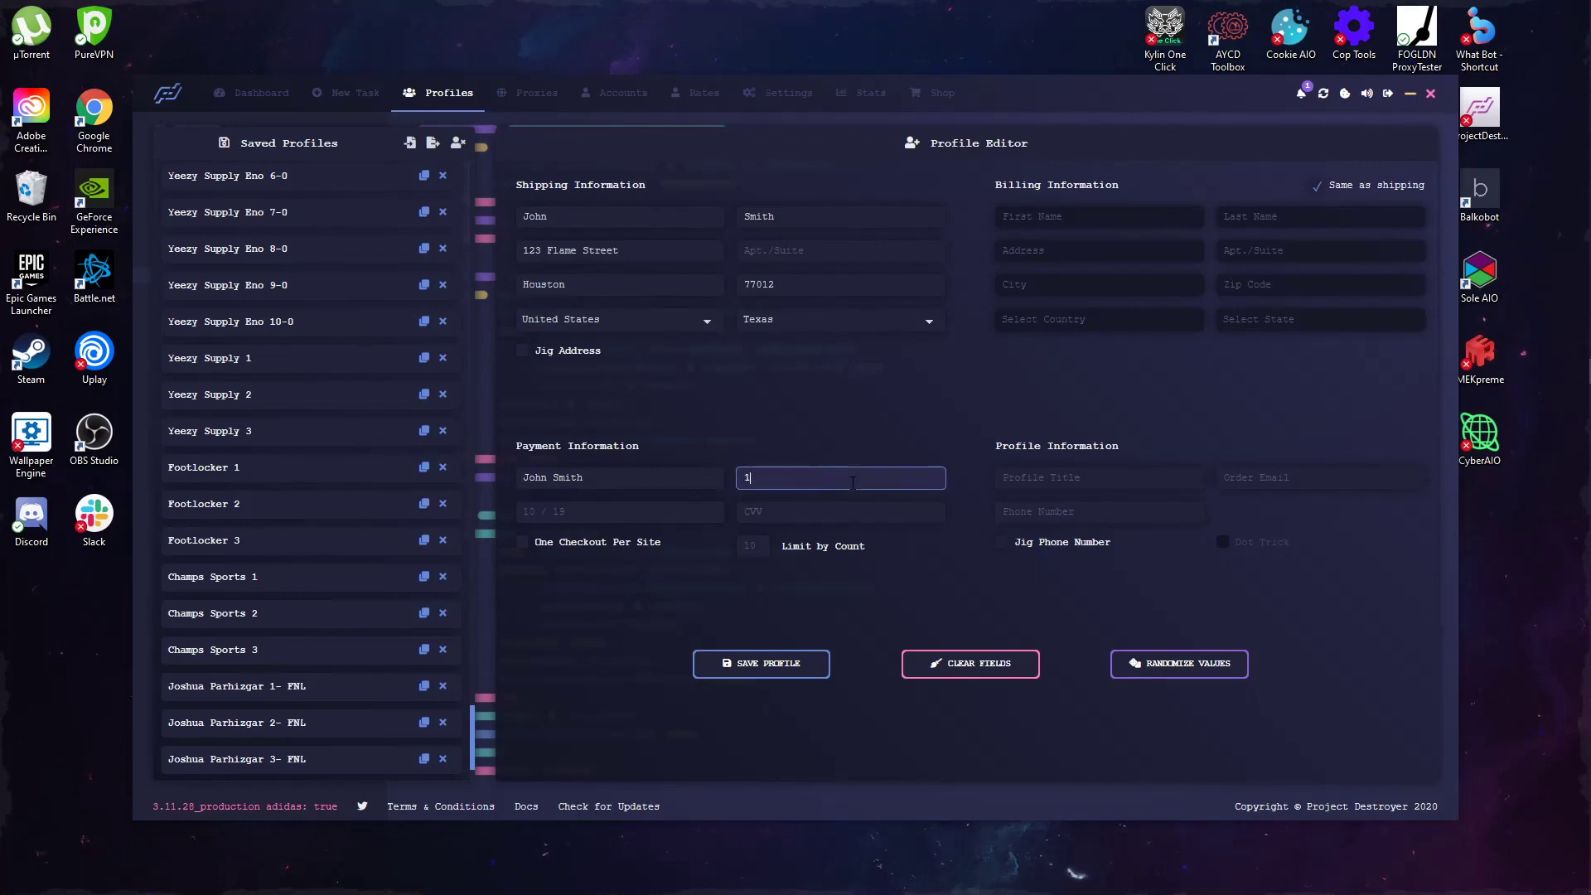
{"action": "type", "text": "2341243 4"}
{"action": "type", "text": "123 2412"}
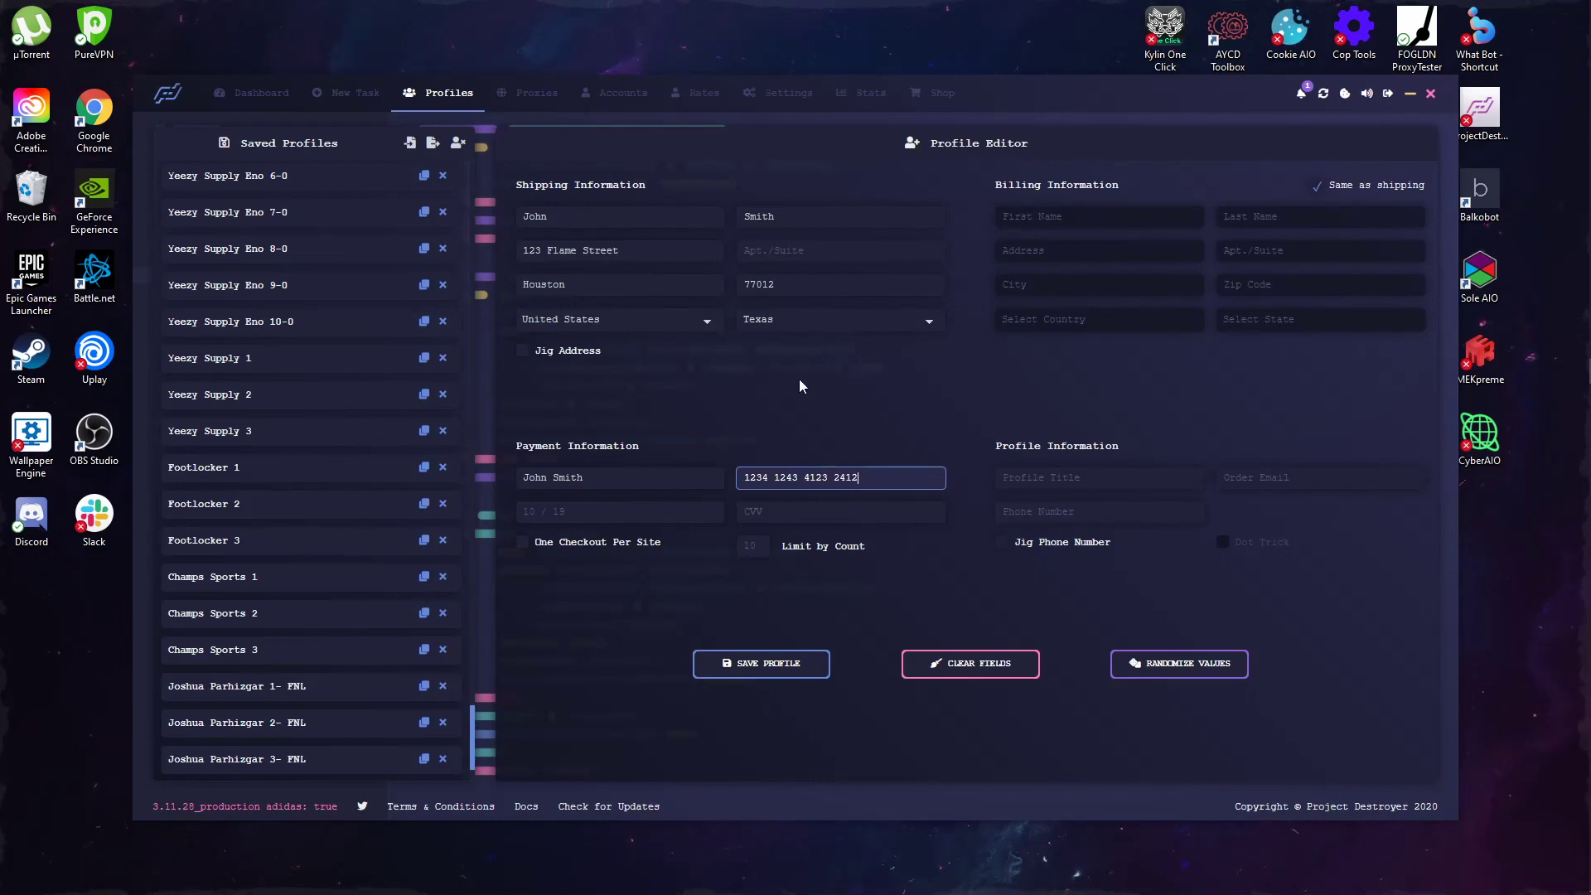
Step: Add the card's expiry date and security code
{"action": "left_click", "coordinate": [579, 514]}
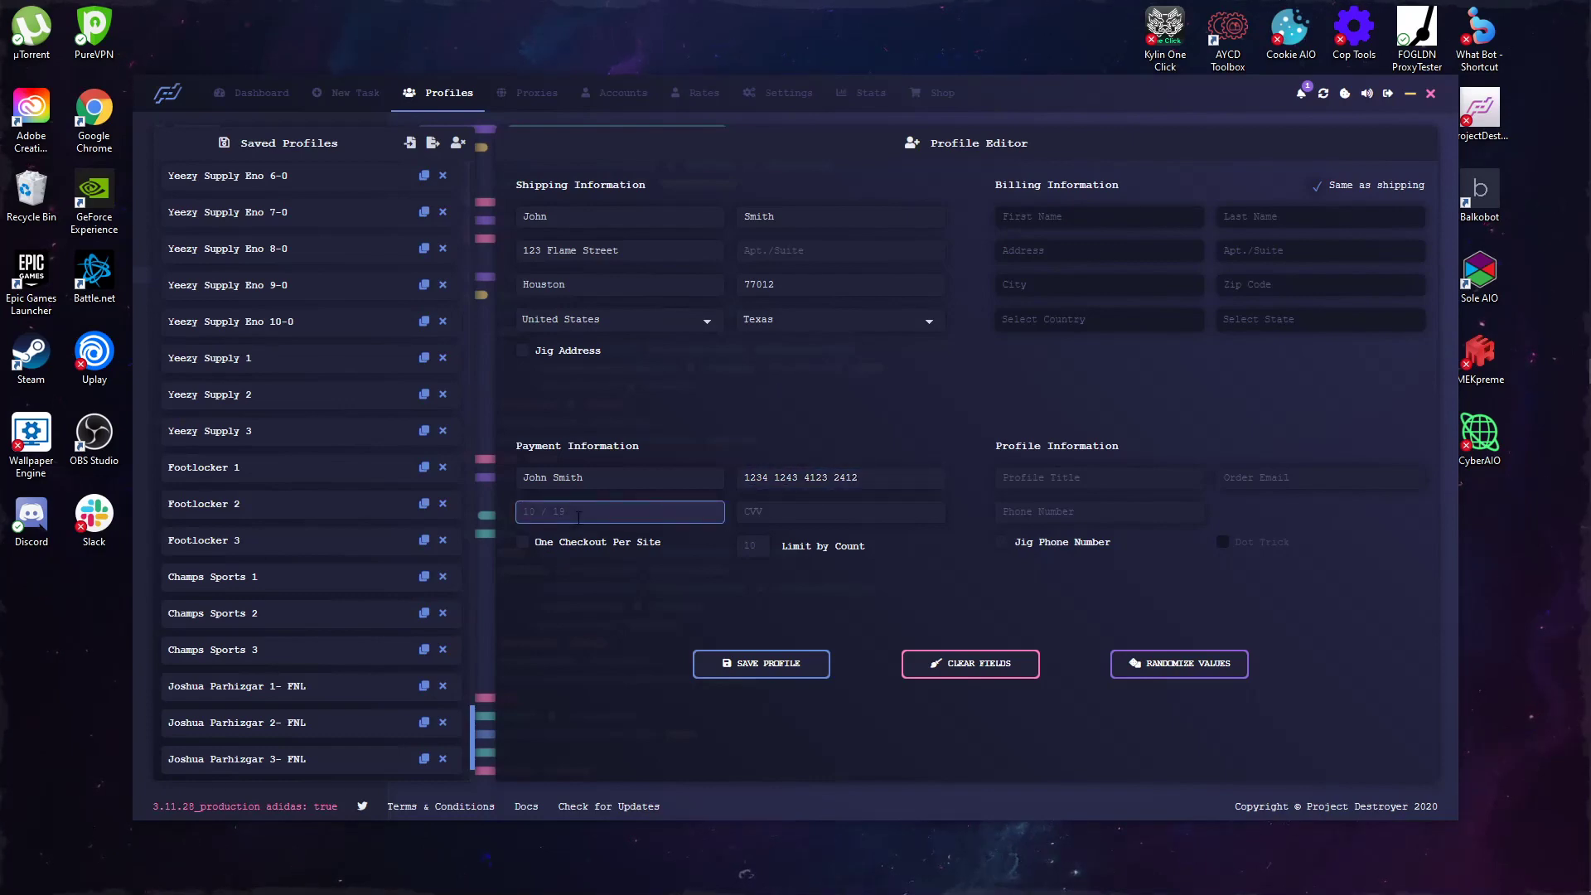
{"action": "type", "text": "02/92"}
{"action": "left_click", "coordinate": [778, 516]}
{"action": "type", "text": "019"}
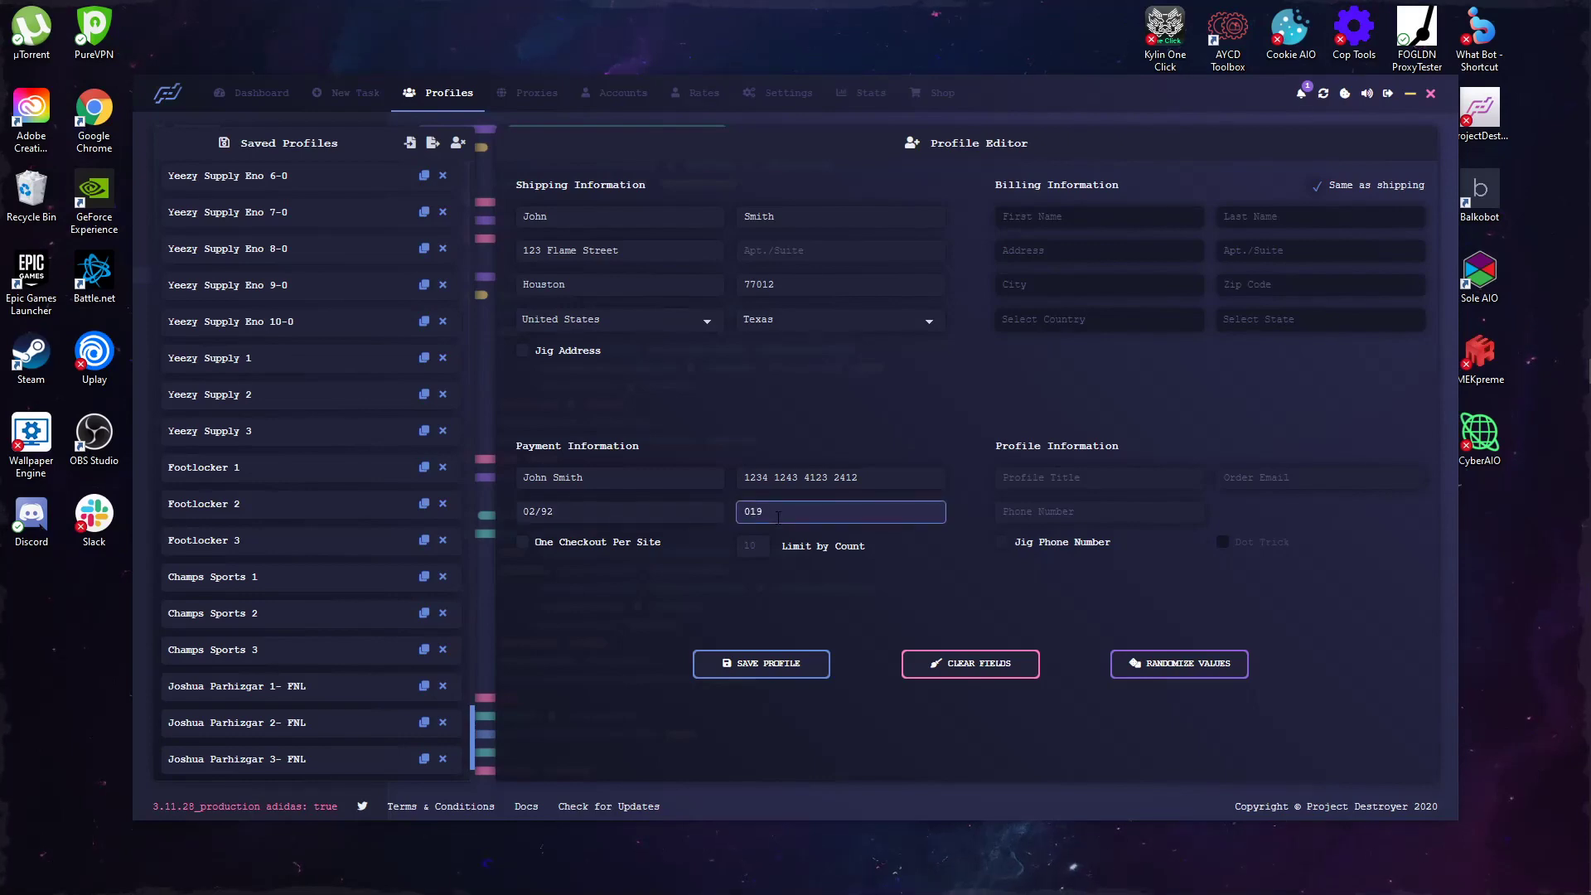
{"action": "left_click", "coordinate": [745, 378]}
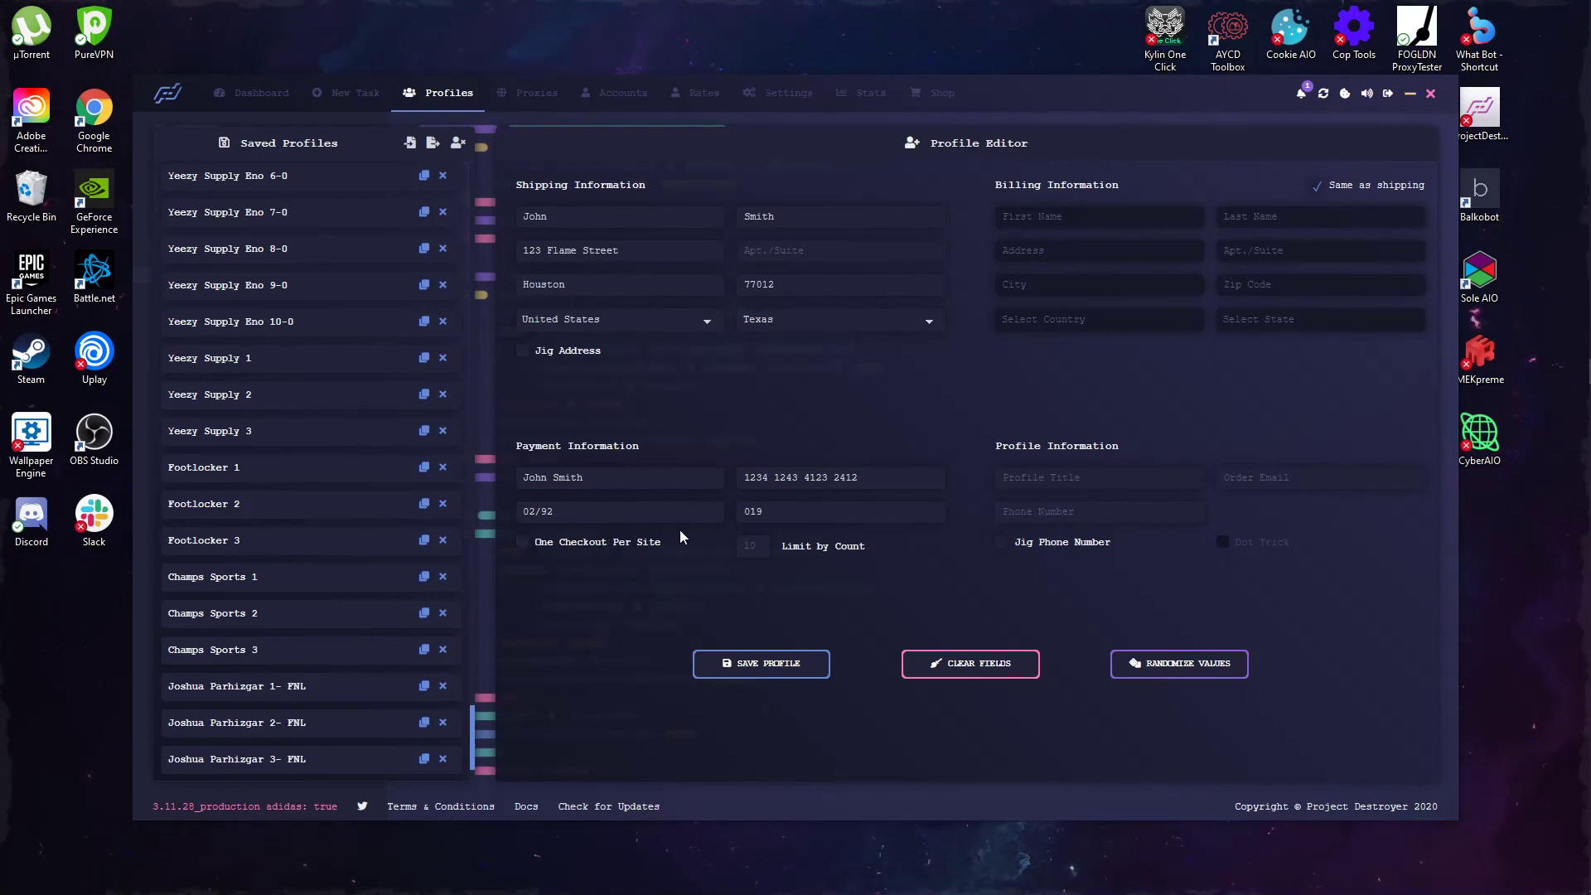
Step: Title the profile 'Test Test'
{"action": "left_click", "coordinate": [1103, 472]}
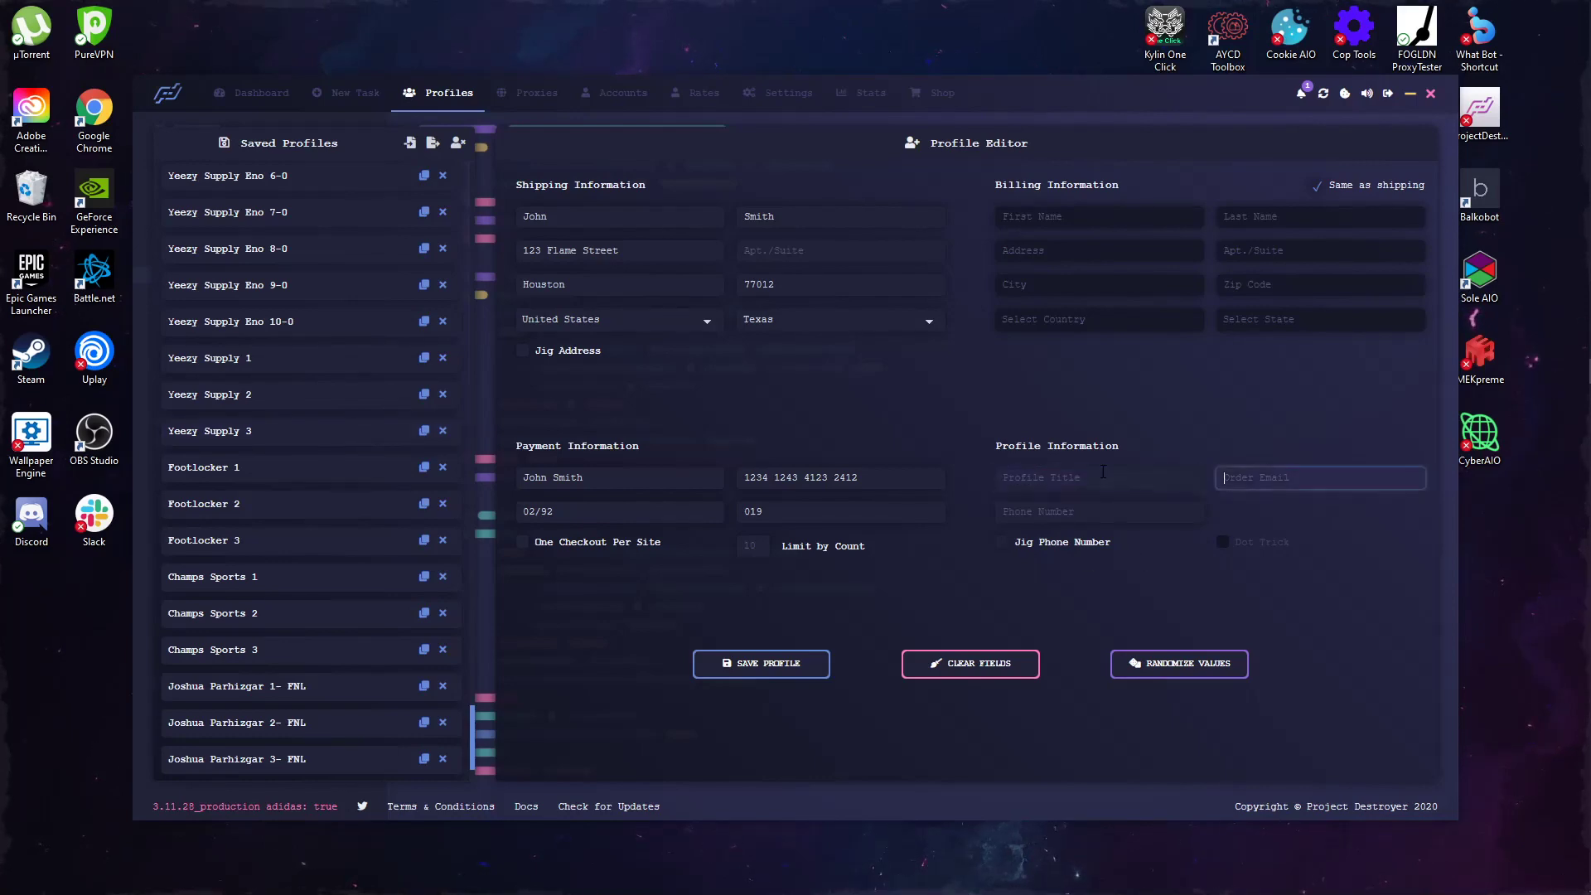
{"action": "key", "text": "Tab"}
{"action": "left_click", "coordinate": [1104, 471]}
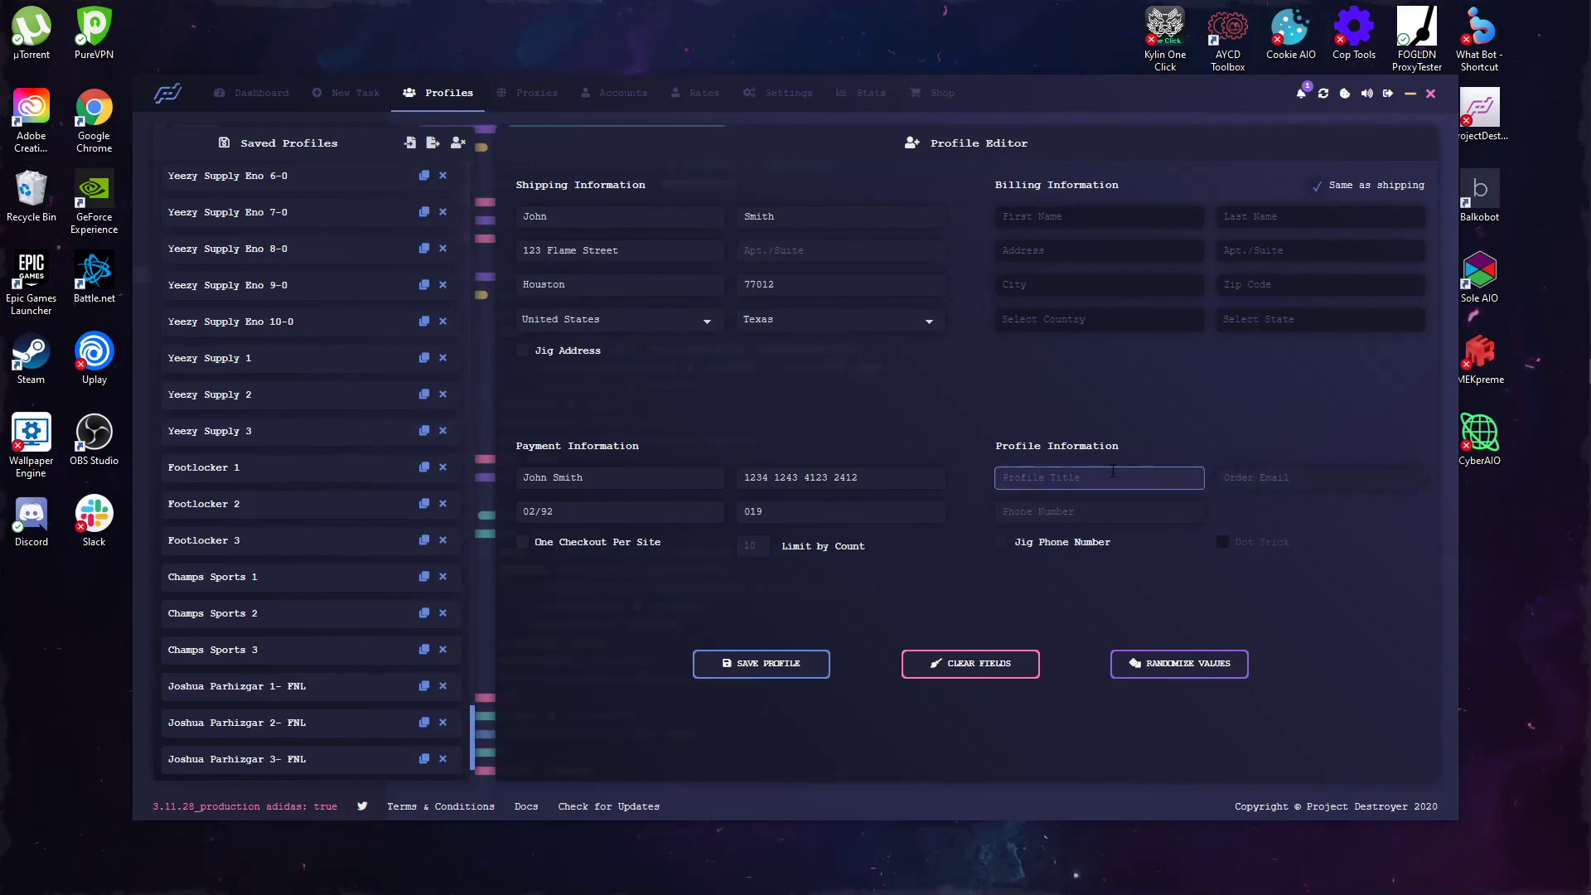
{"action": "type", "text": "Test Test"}
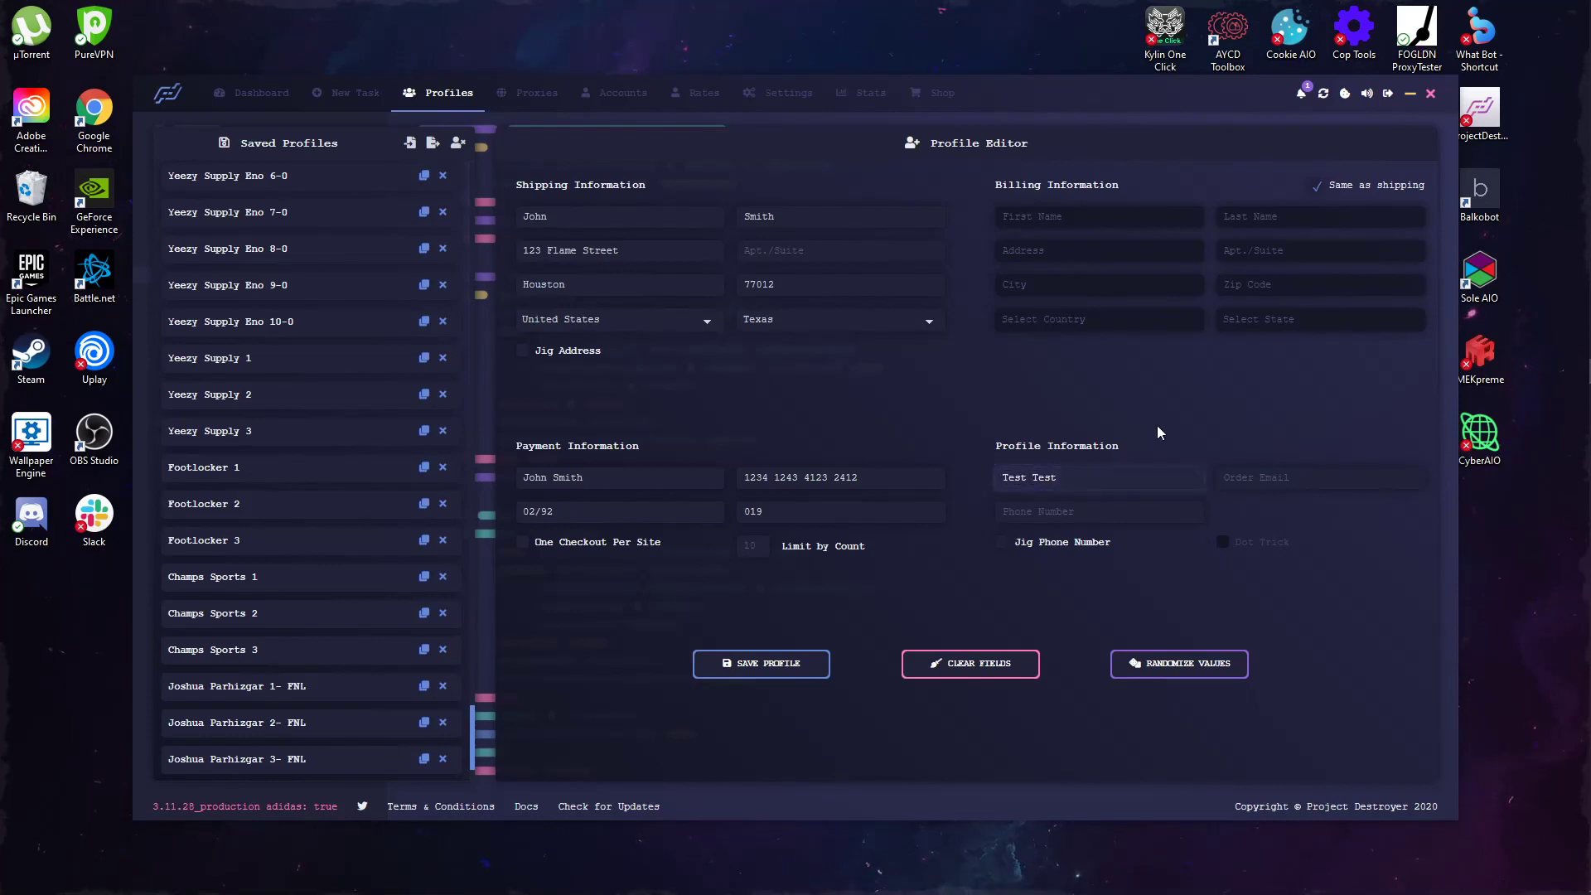
Step: Enter the order e-mail address and correct its domain
{"action": "left_click", "coordinate": [1280, 479]}
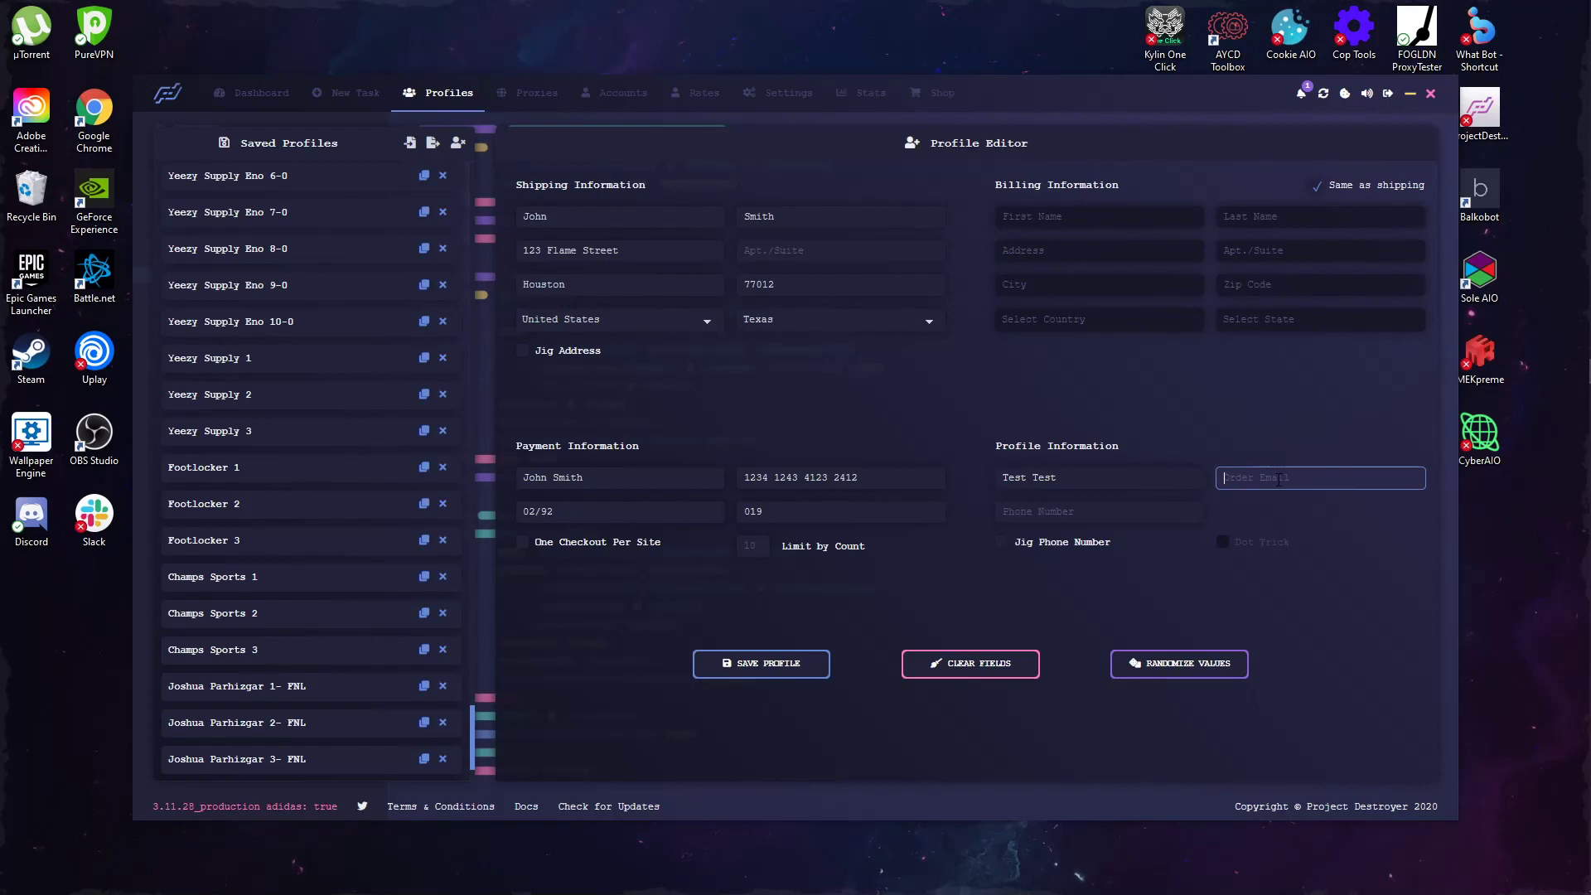
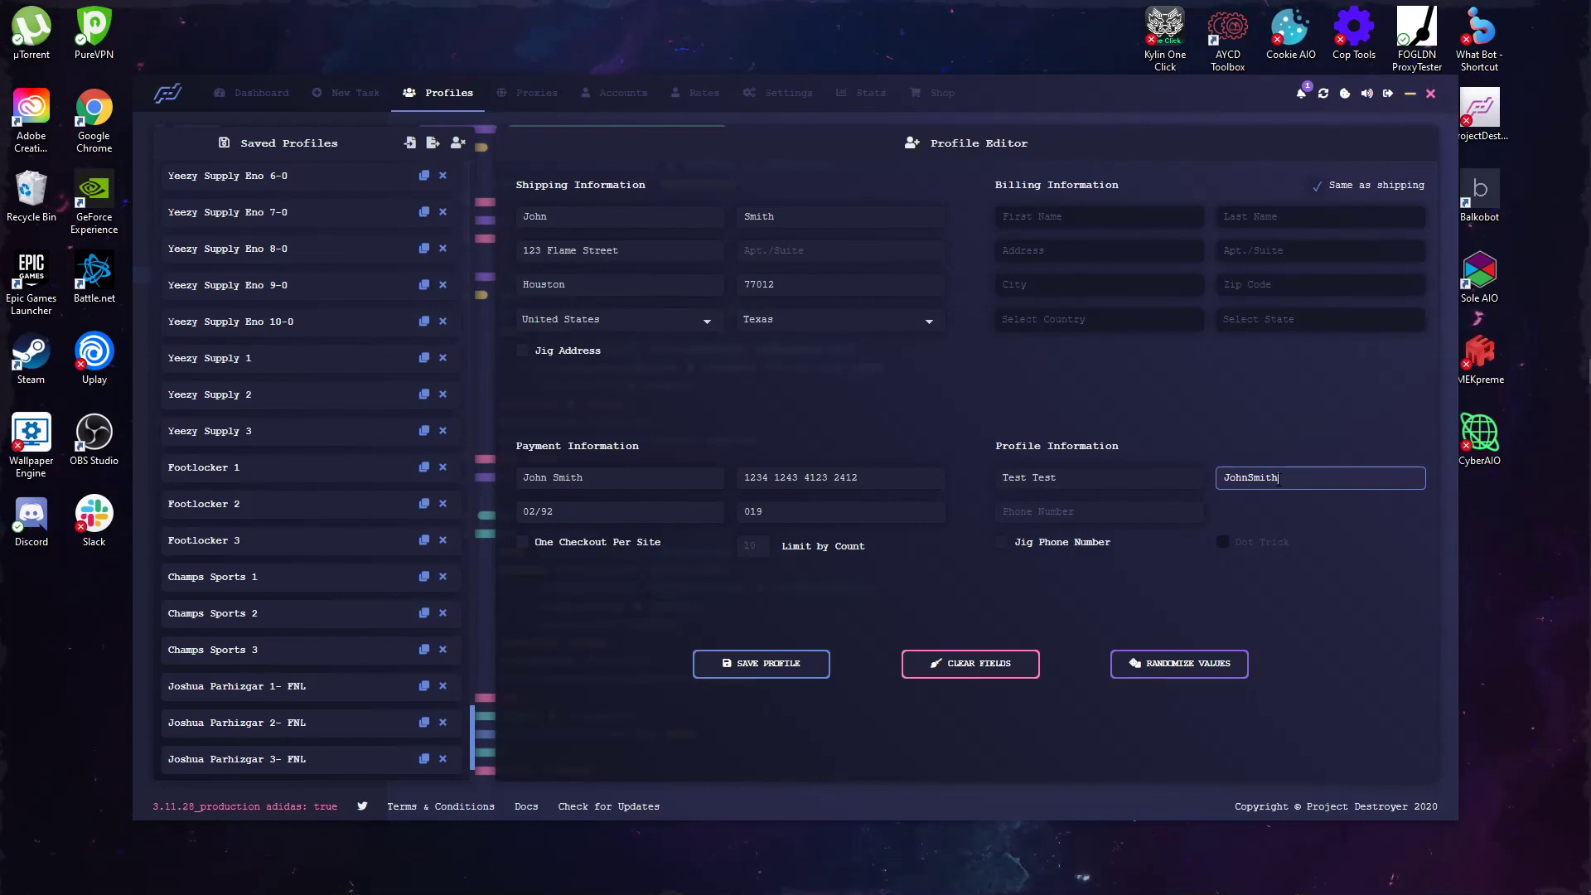
{"action": "left_click", "coordinate": [1025, 394]}
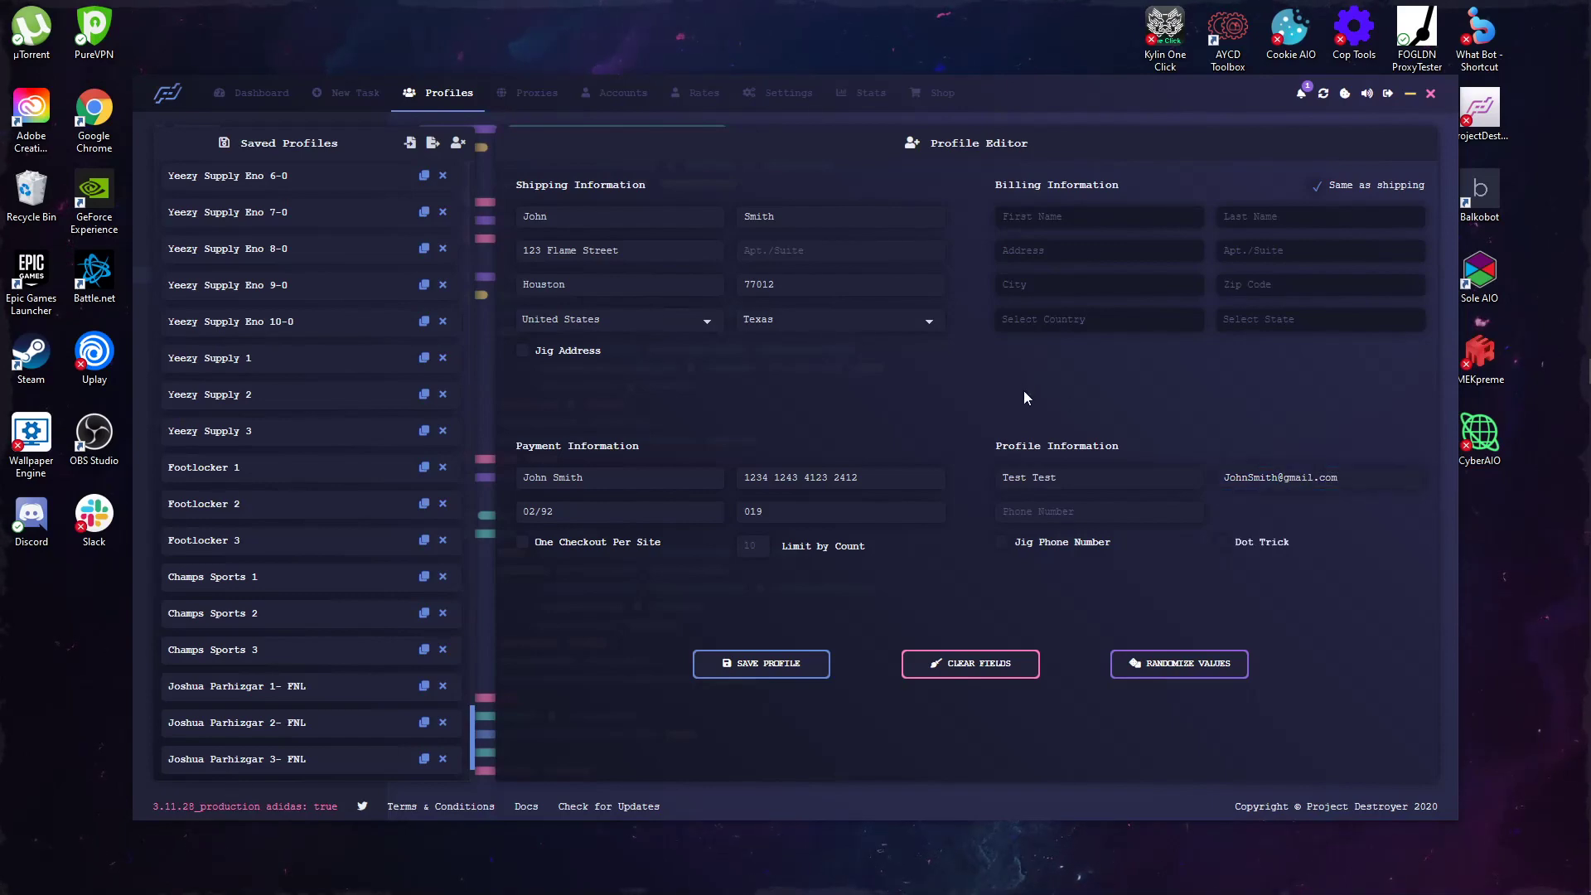
{"action": "double_click", "coordinate": [1298, 476]}
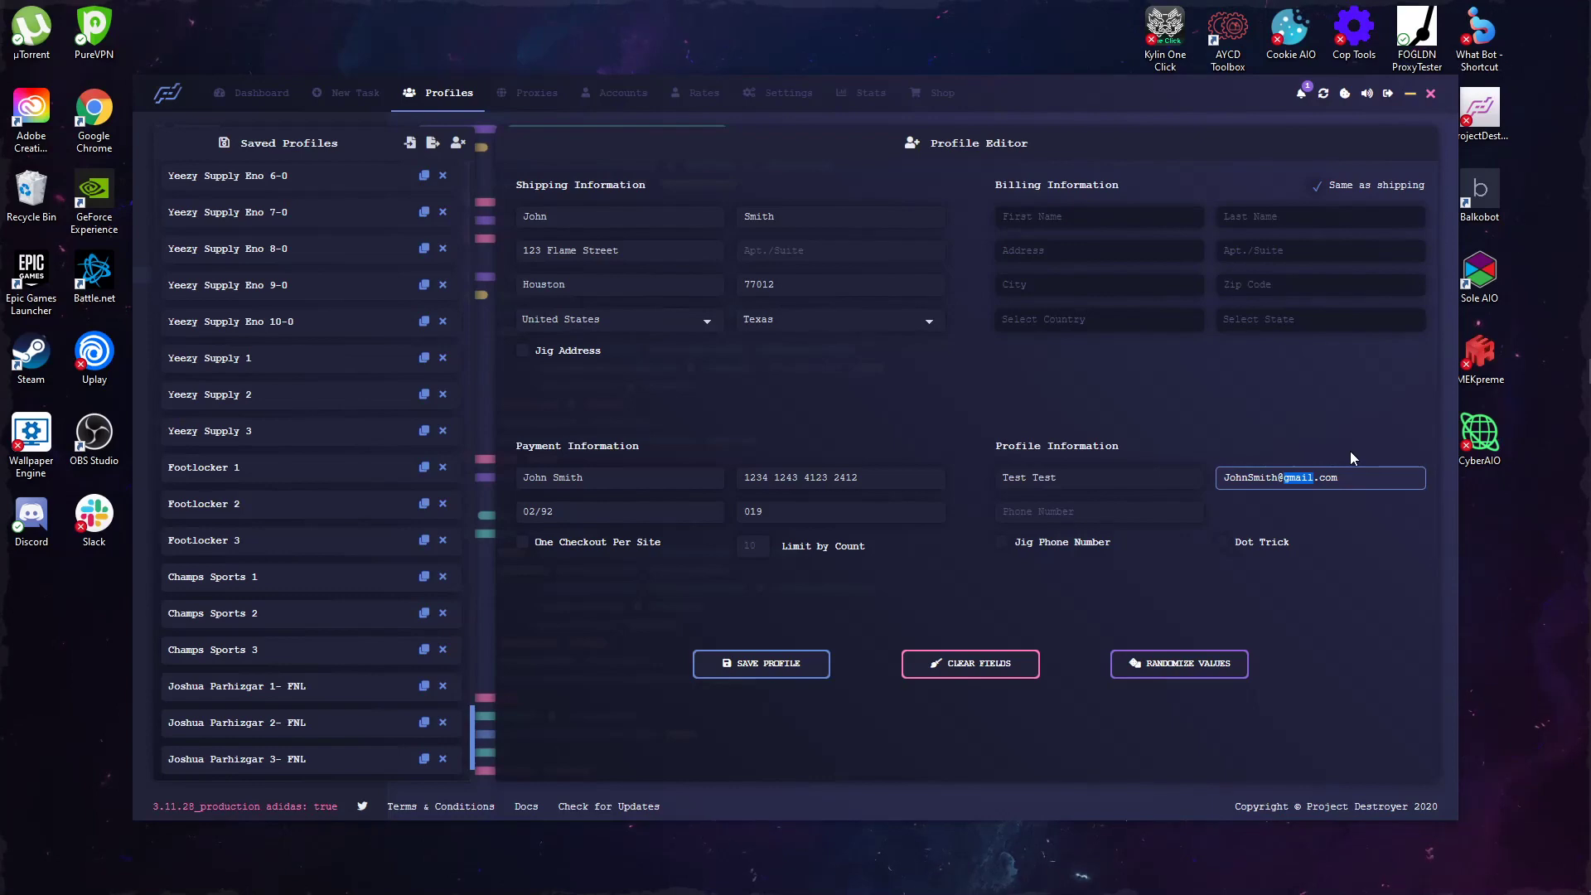
{"action": "type", "text": "yo"}
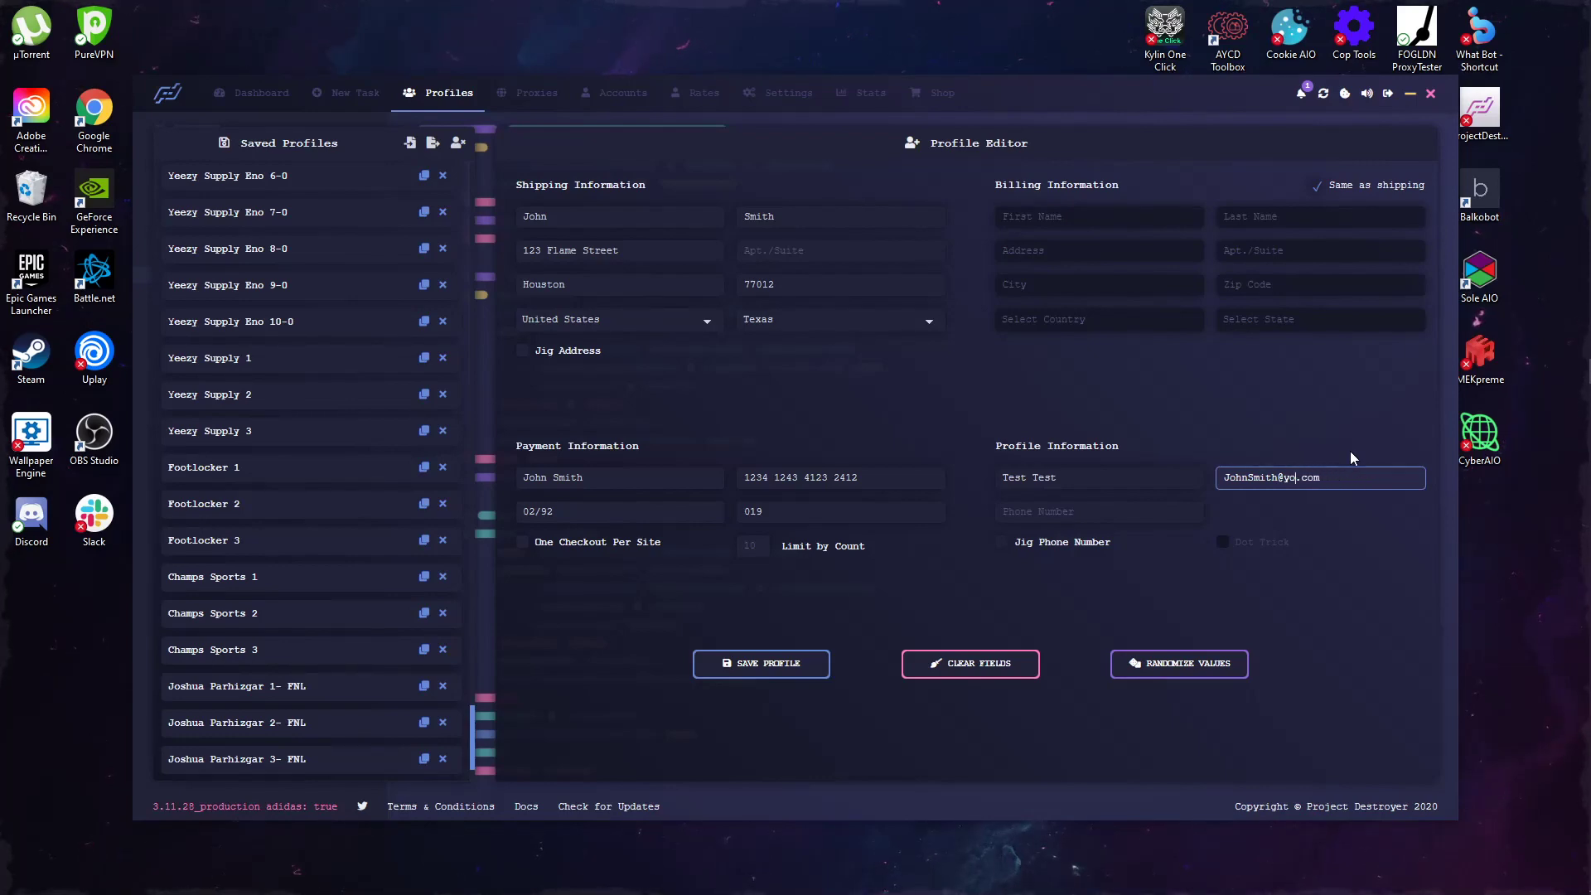
{"action": "key", "text": "BackSpace"}
{"action": "key", "text": "BackSpace"}
{"action": "key", "text": "BackSpace"}
{"action": "key", "text": "BackSpace"}
{"action": "type", "text": "gmail"}
{"action": "type", "text": "l"}
{"action": "left_click", "coordinate": [1354, 544]}
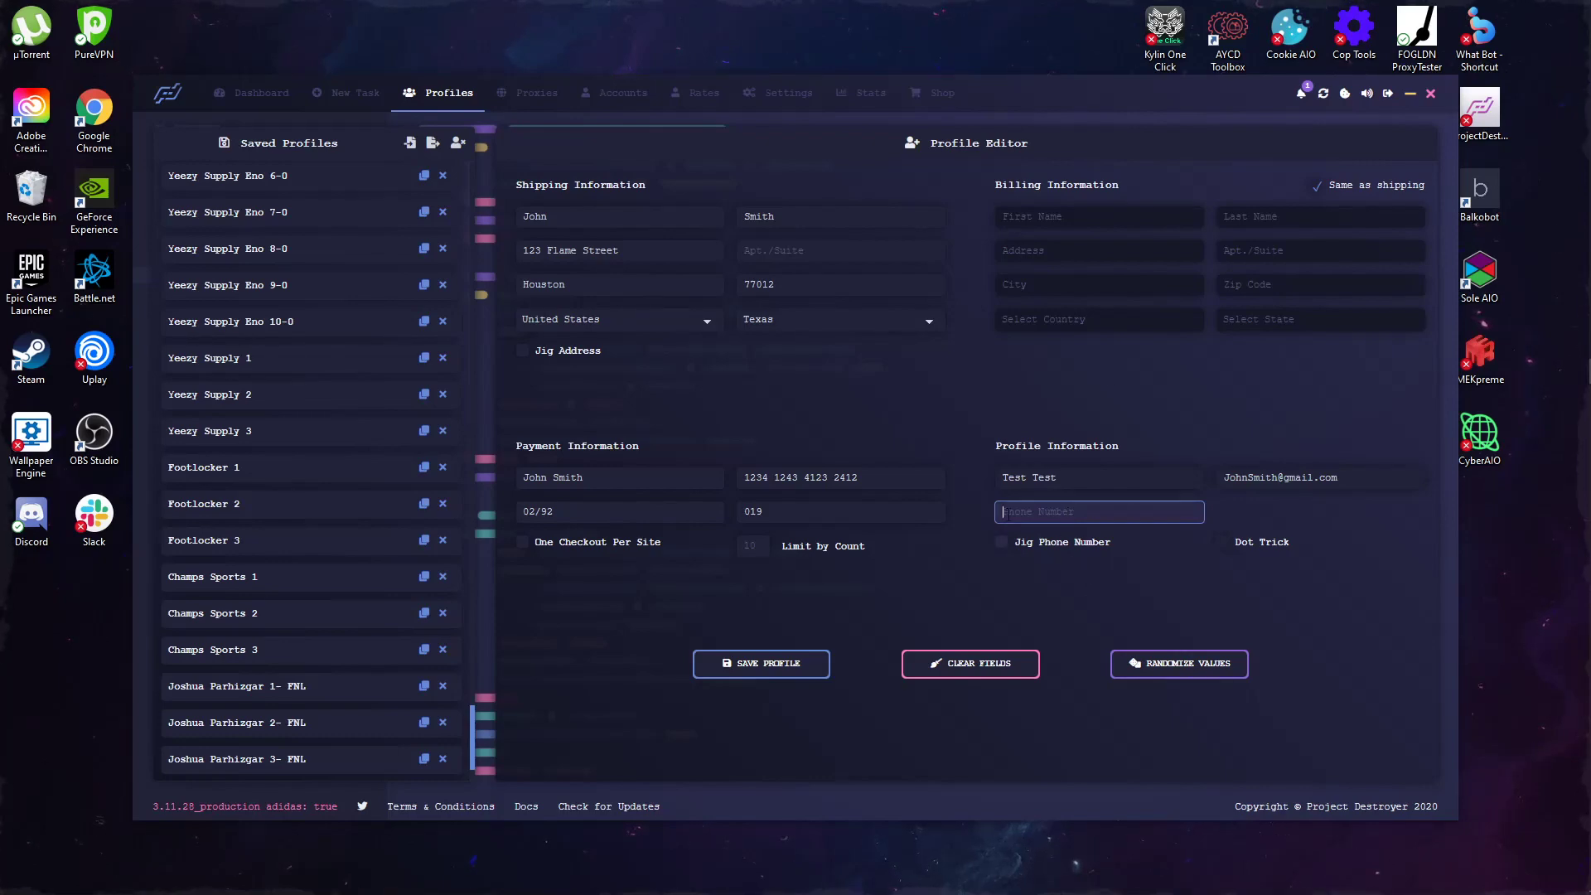
Step: Enter the profile's contact phone number
{"action": "left_click", "coordinate": [634, 248]}
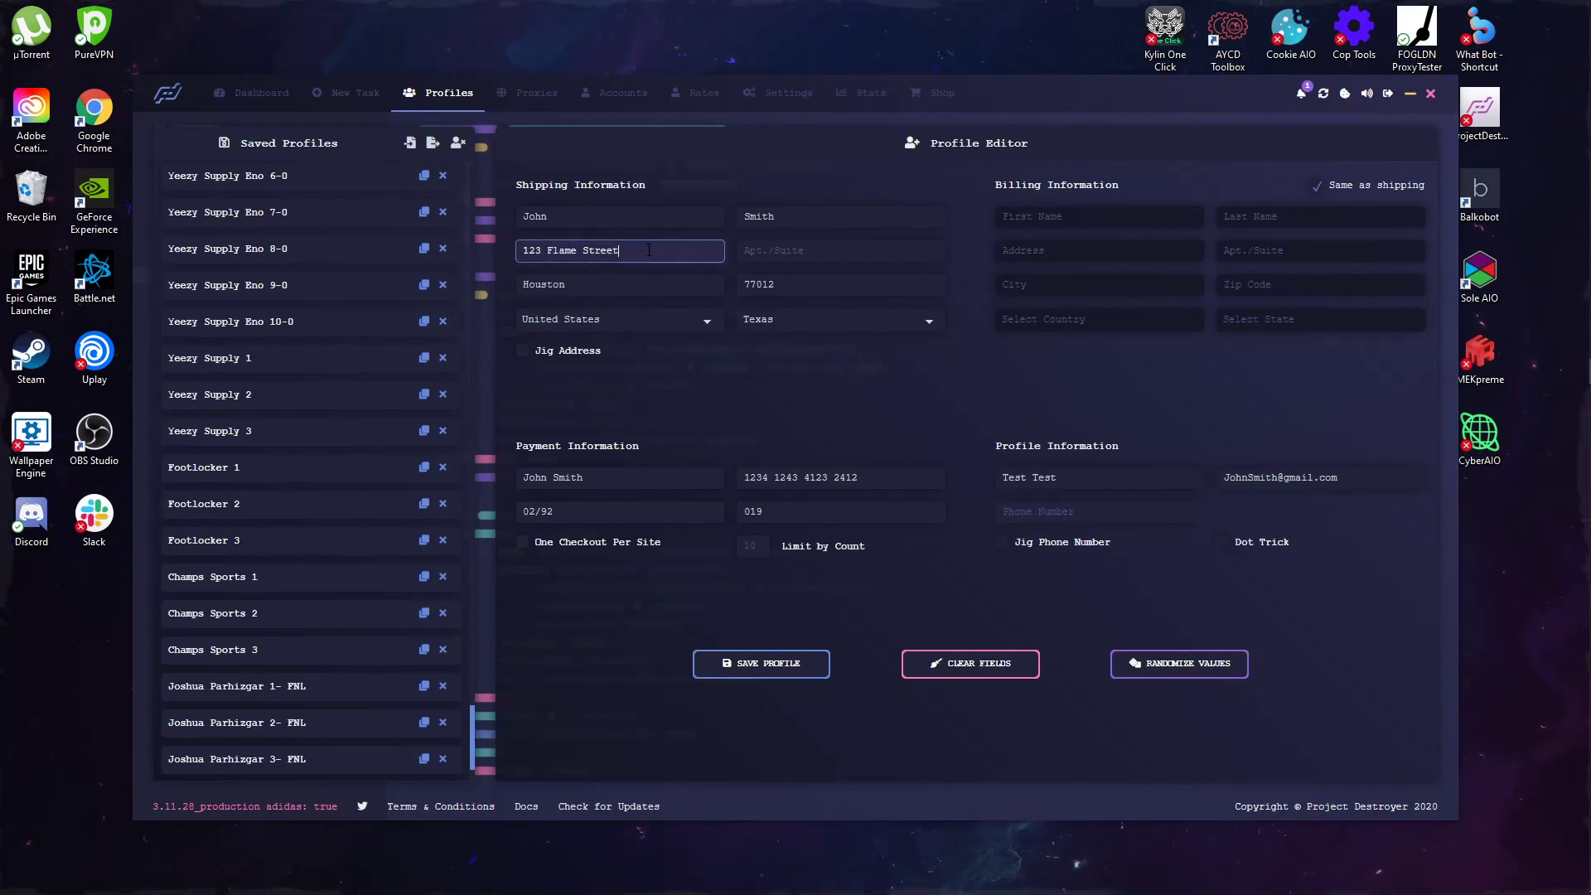
{"action": "left_click", "coordinate": [590, 288]}
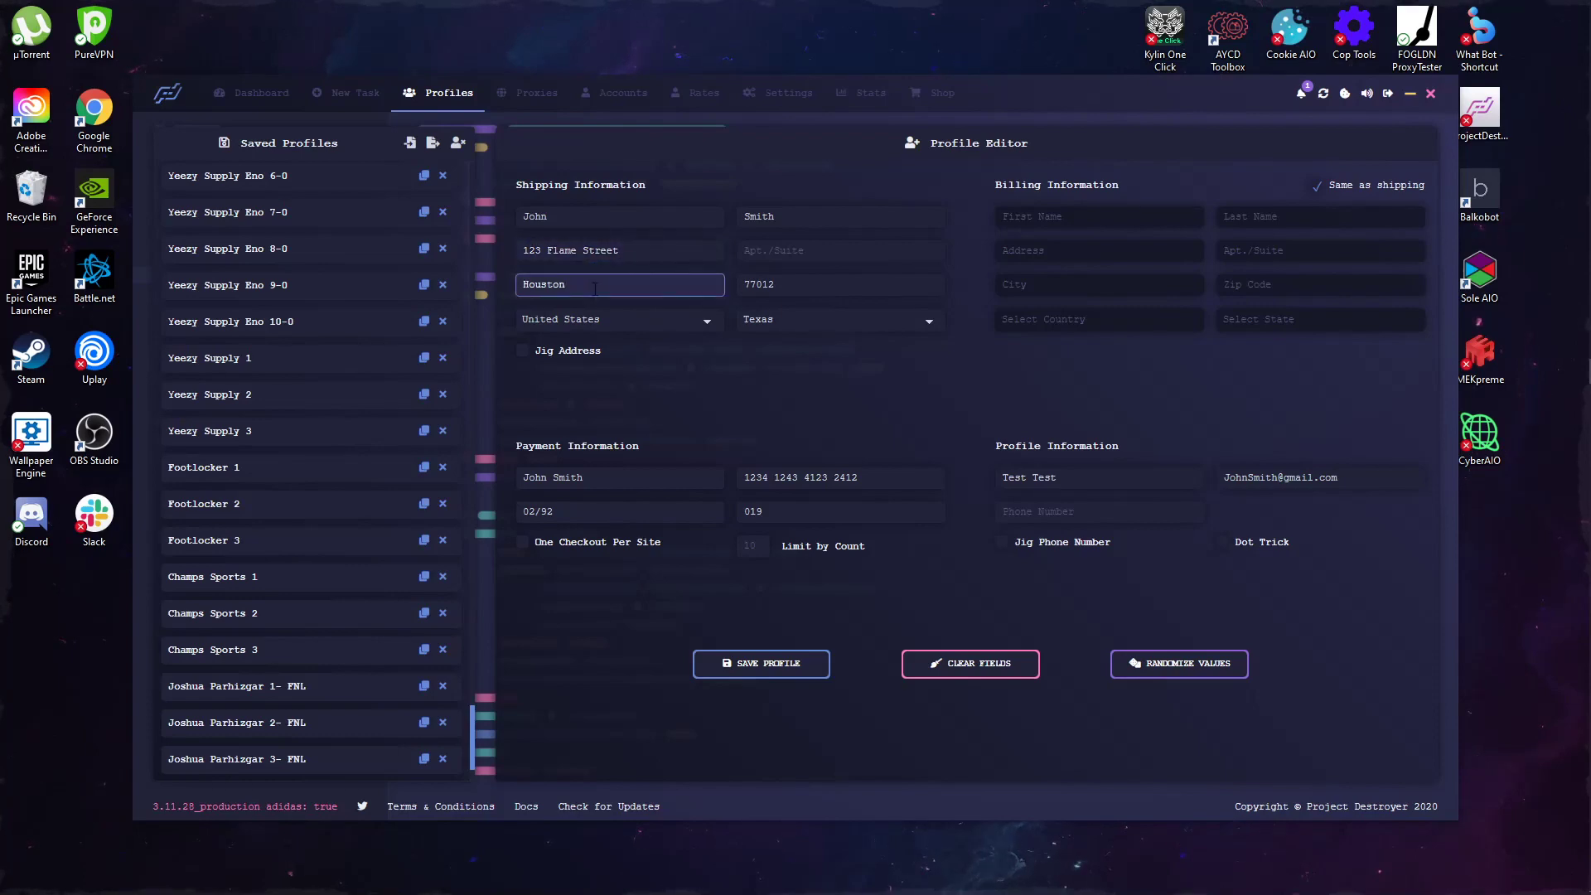
{"action": "left_click", "coordinate": [1028, 507]}
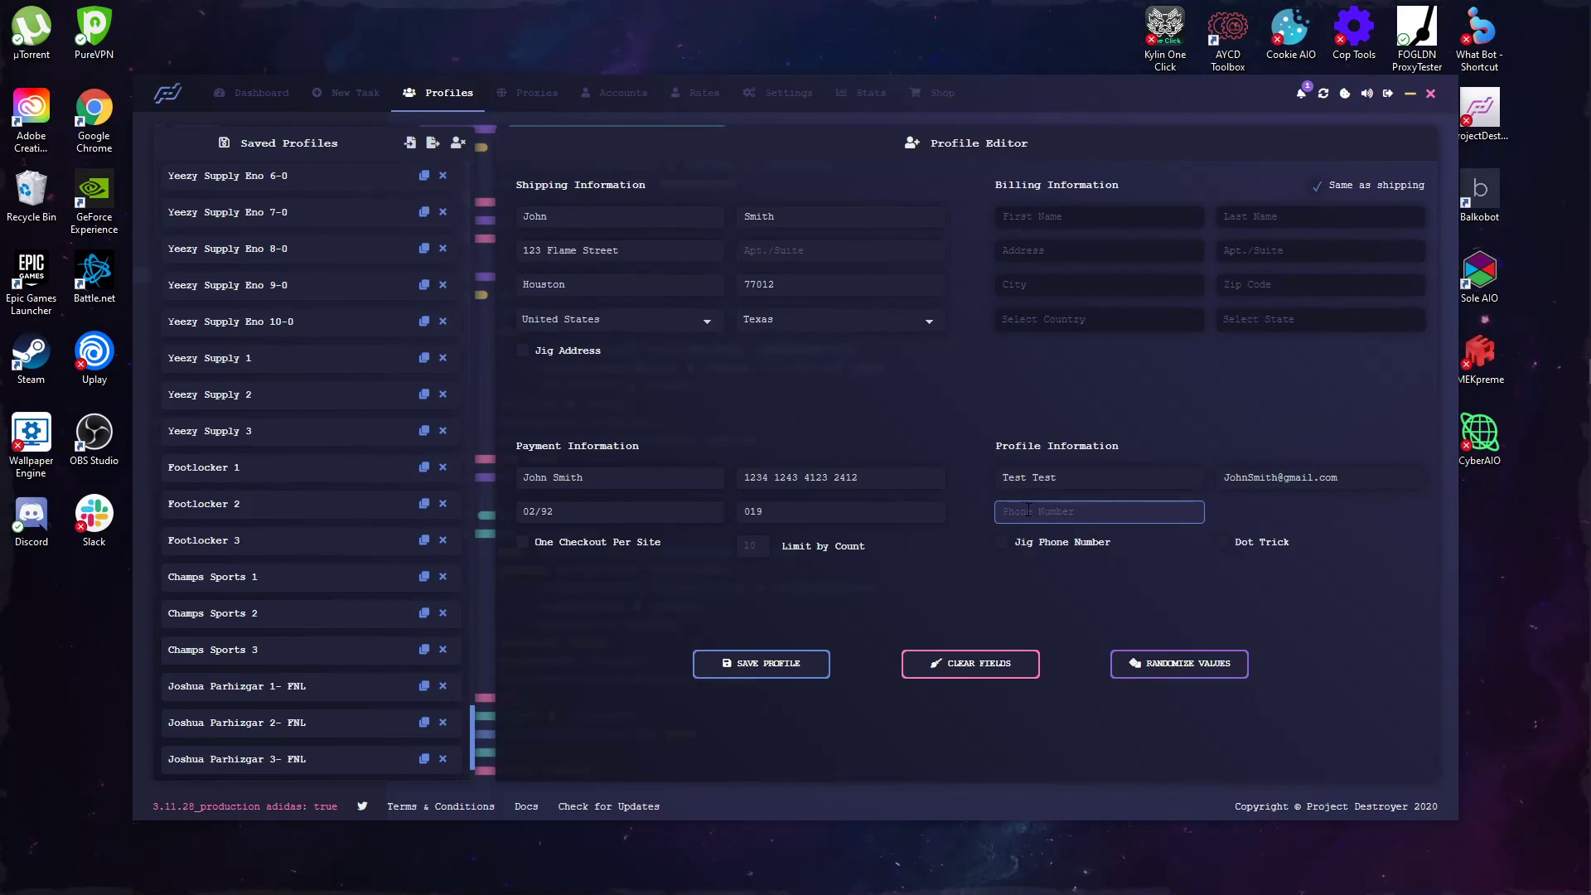
{"action": "type", "text": "832"}
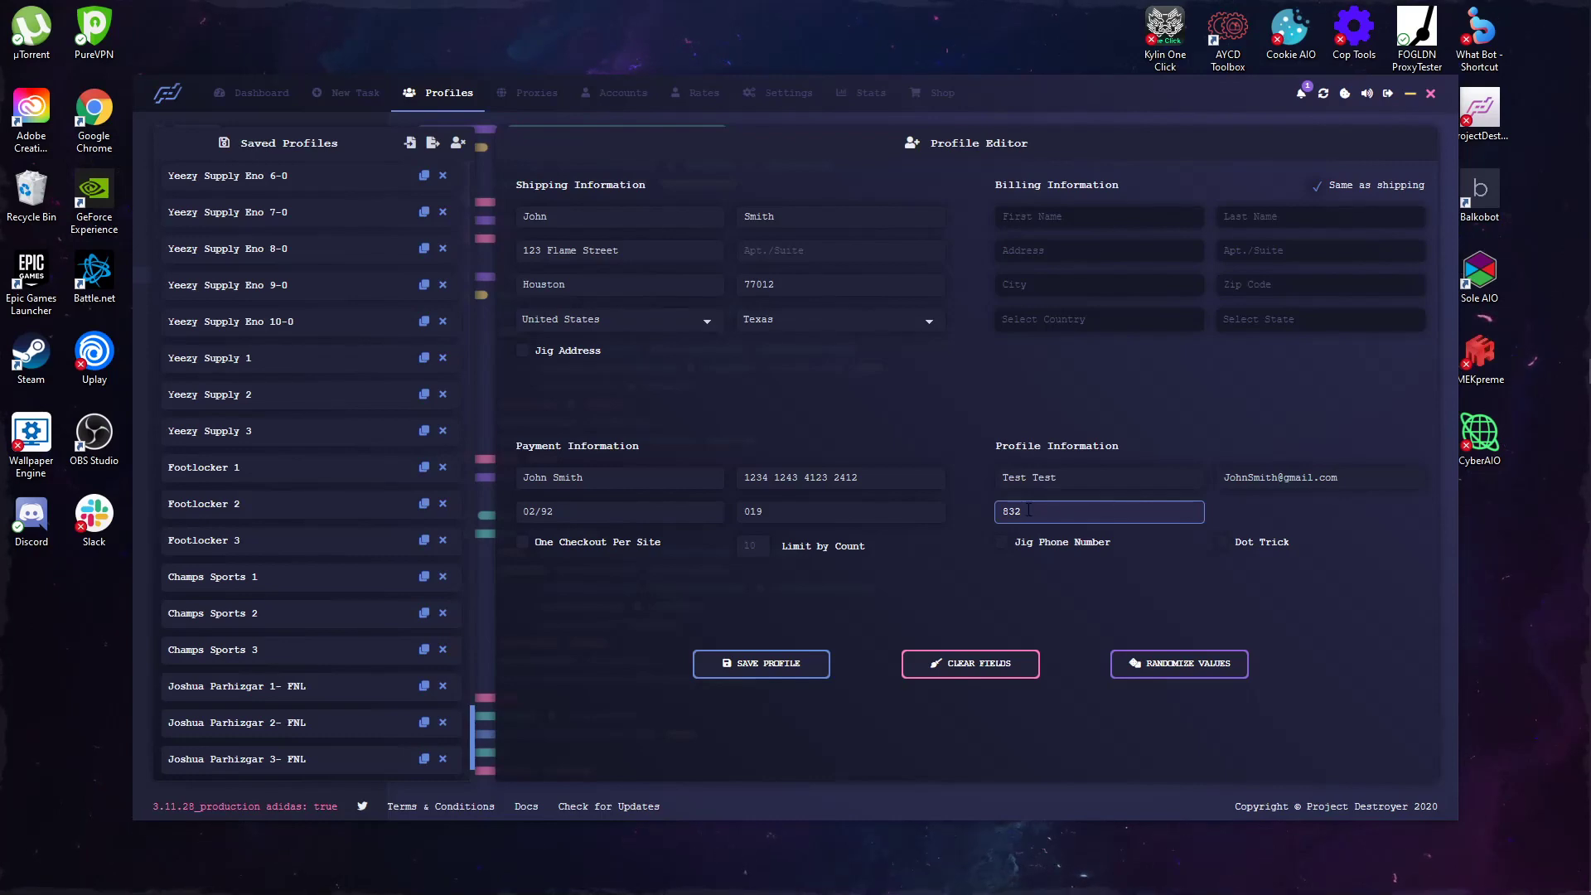
{"action": "key", "text": "BackSpace"}
{"action": "key", "text": "BackSpace"}
{"action": "key", "text": "BackSpace"}
{"action": "type", "text": "832"}
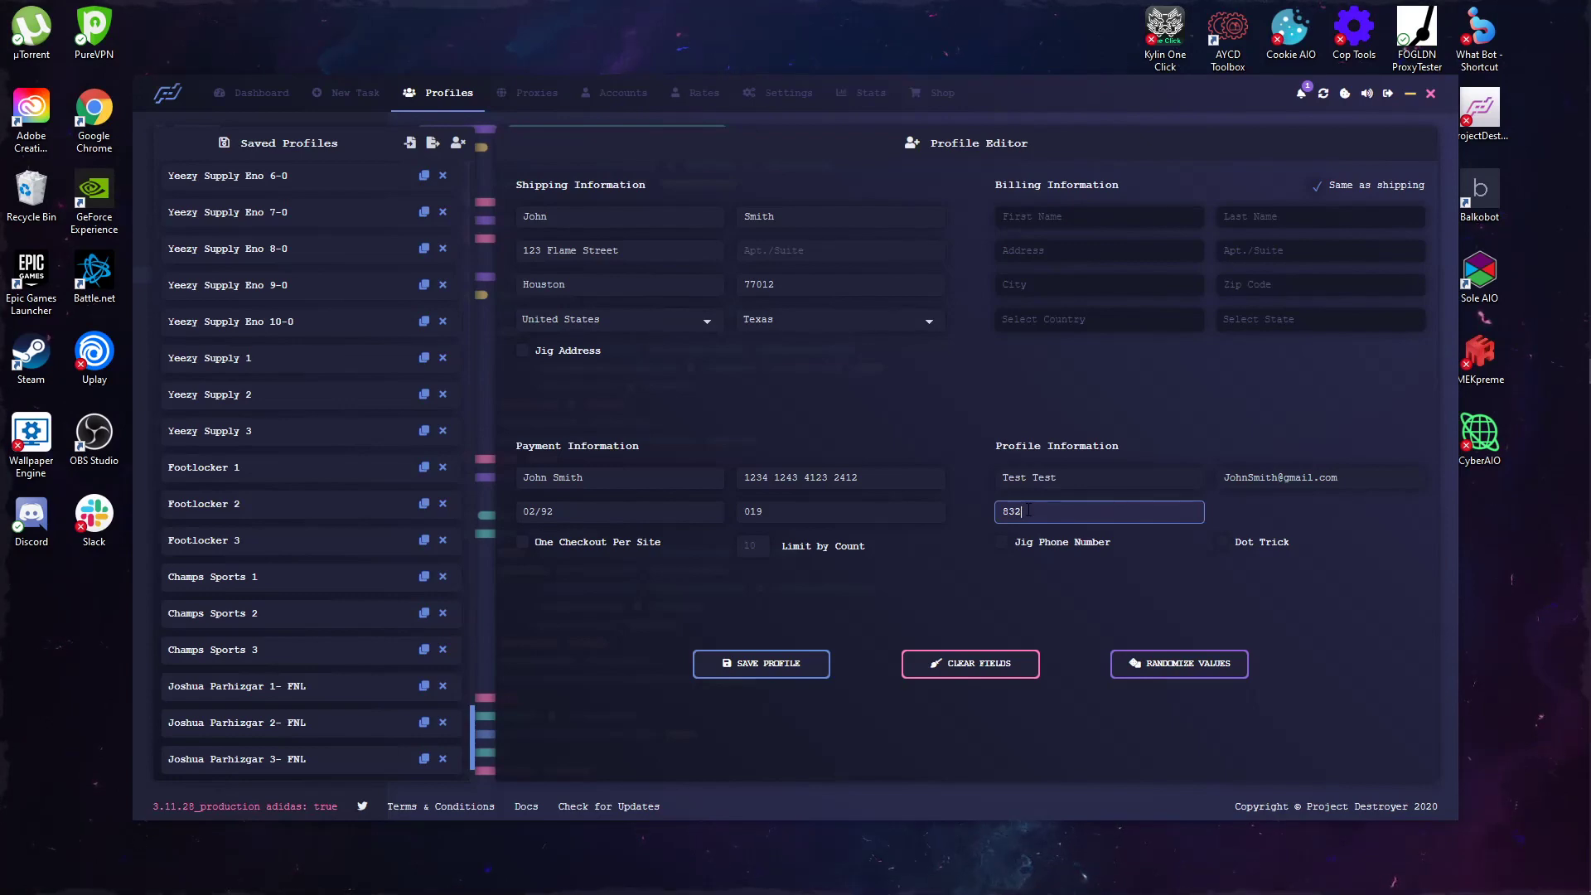
{"action": "type", "text": "69696969"}
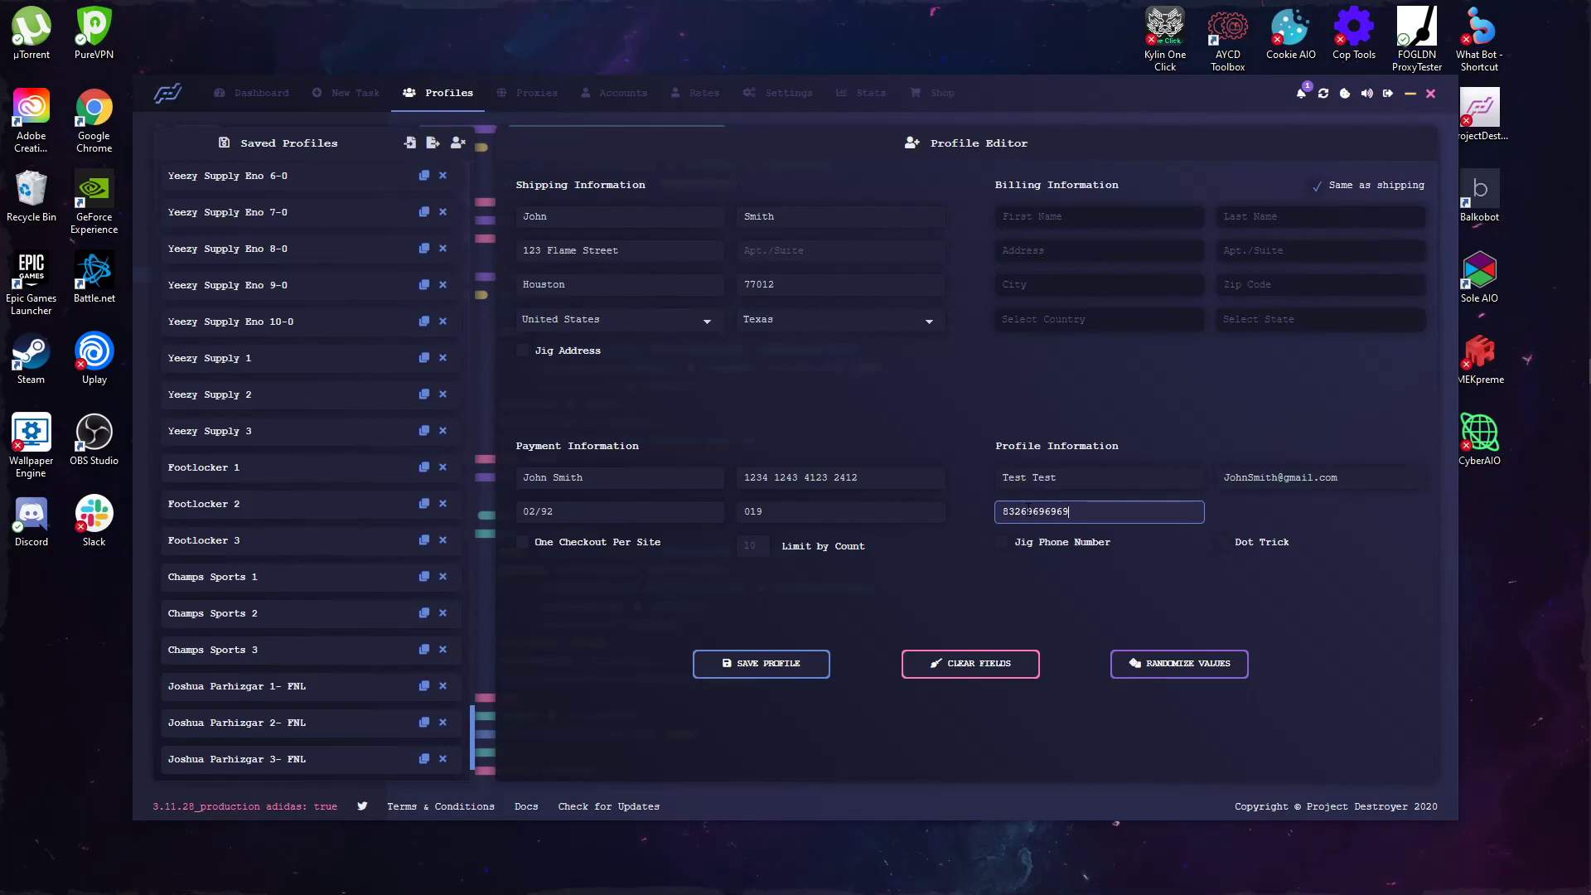
{"action": "left_click_drag", "start_coordinate": [1021, 510], "coordinate": [1041, 510]}
{"action": "left_click", "coordinate": [1070, 512]}
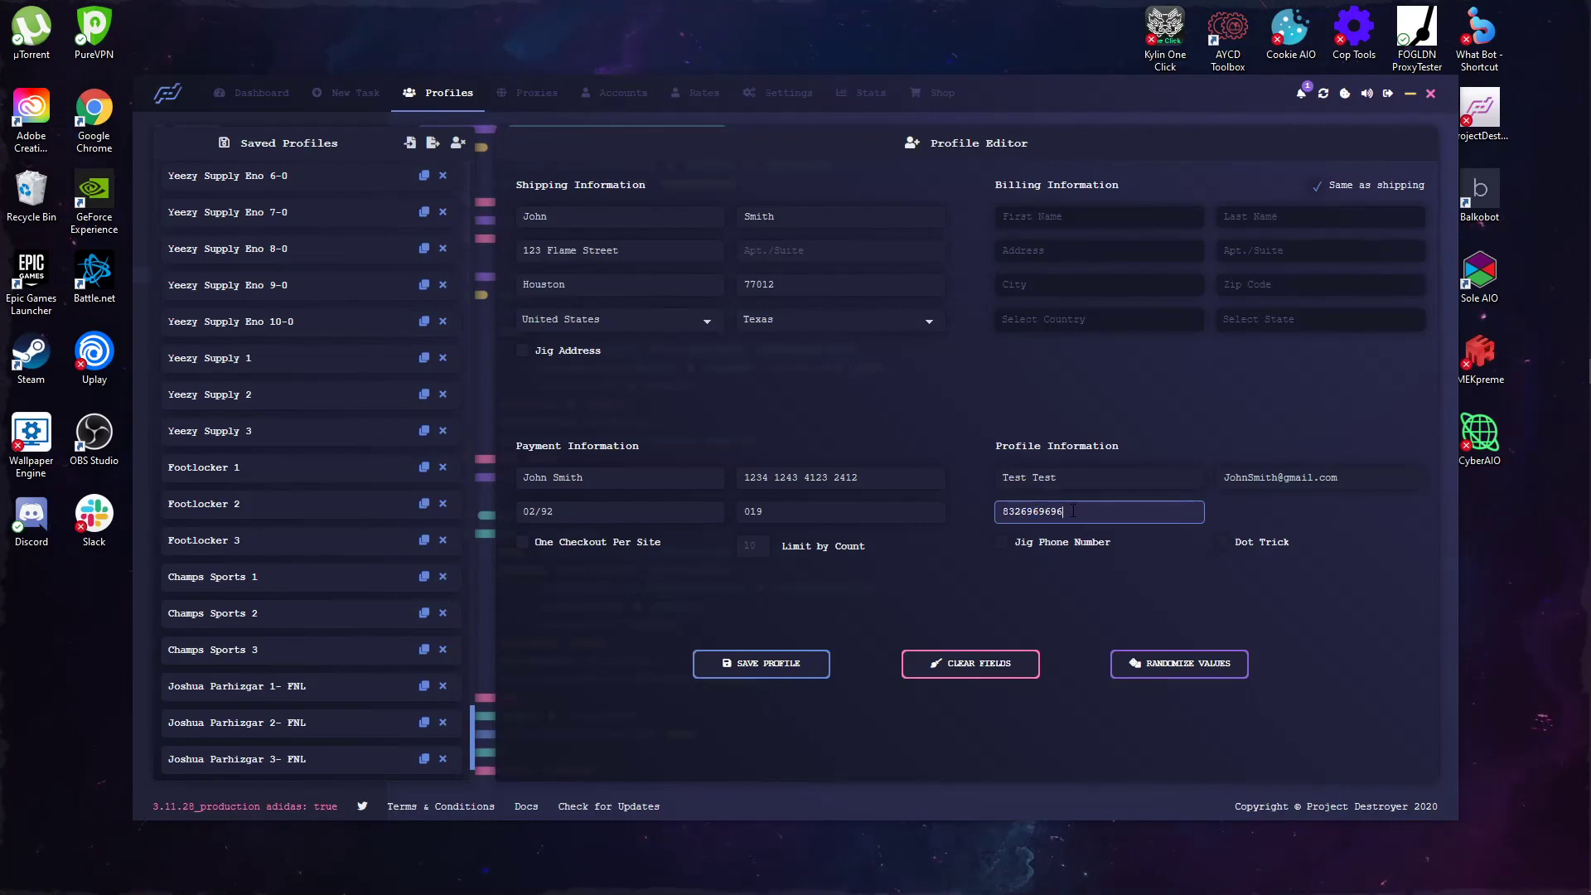
{"action": "left_click", "coordinate": [1072, 404]}
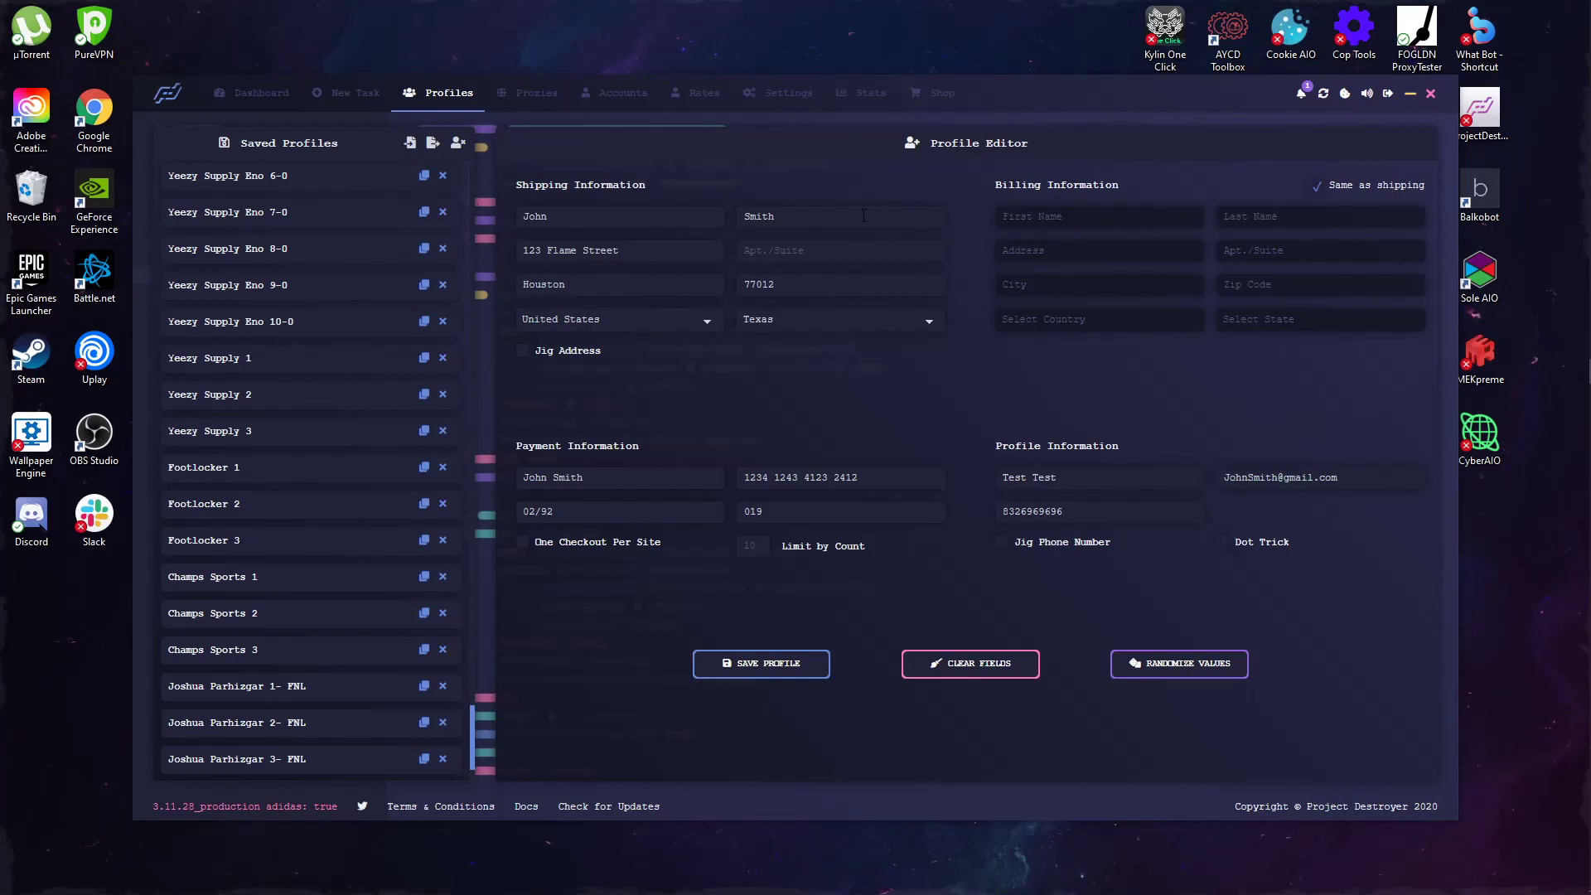
Step: Save the profile and check that Test Test appears under Saved Profiles
{"action": "left_click", "coordinate": [758, 656]}
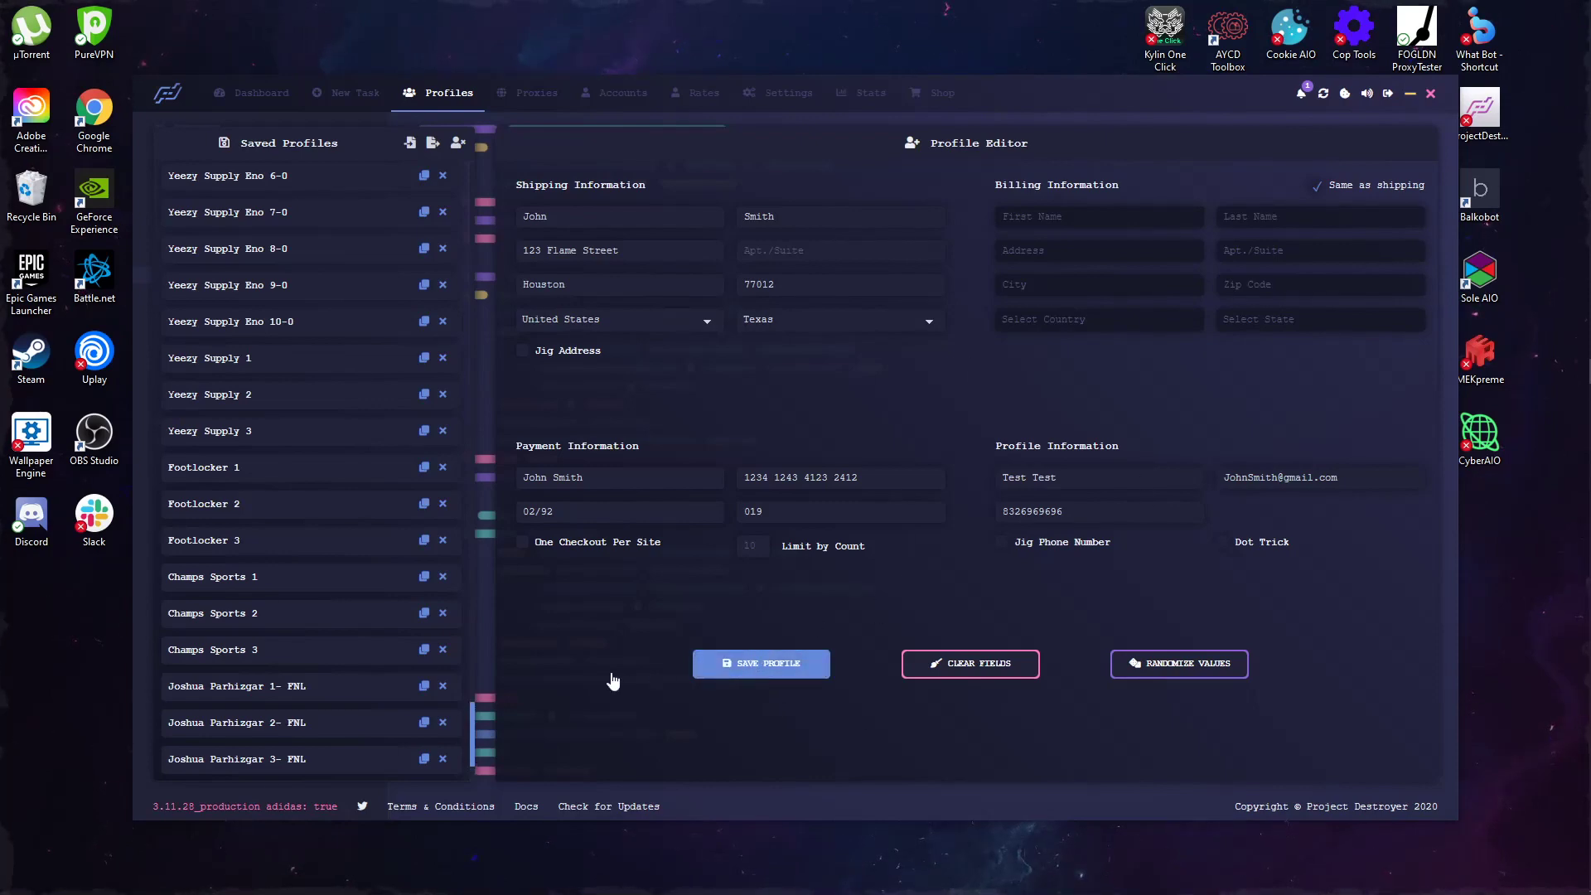
{"action": "scroll", "coordinate": [252, 729], "scroll_direction": "down", "scroll_amount": 10}
{"action": "scroll", "coordinate": [252, 729], "scroll_direction": "down", "scroll_amount": 15}
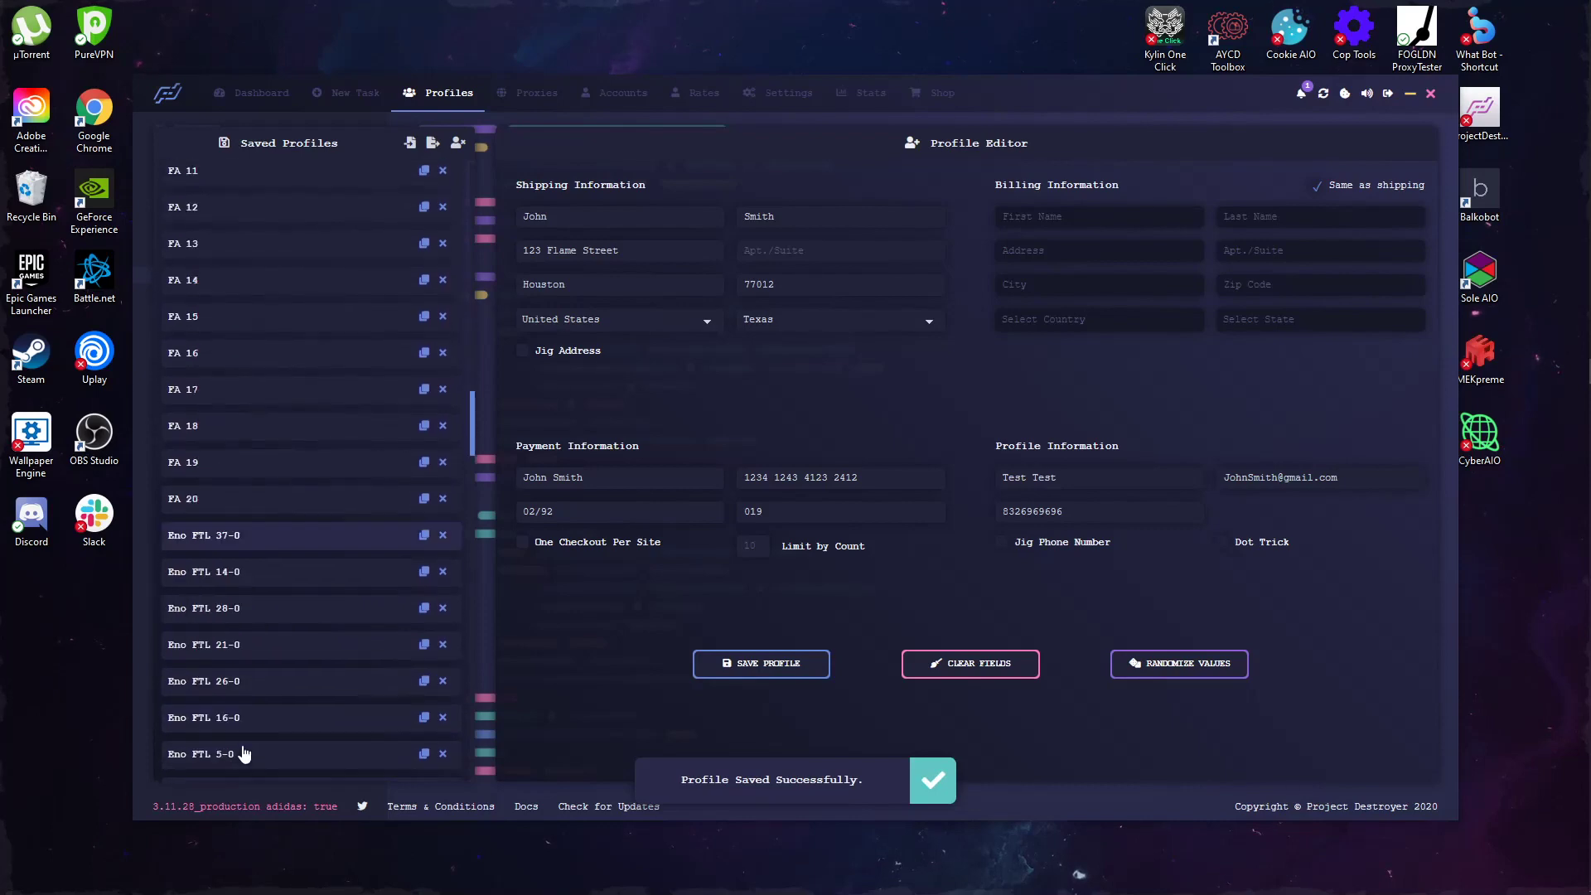
{"action": "scroll", "coordinate": [249, 704], "scroll_direction": "down", "scroll_amount": 15}
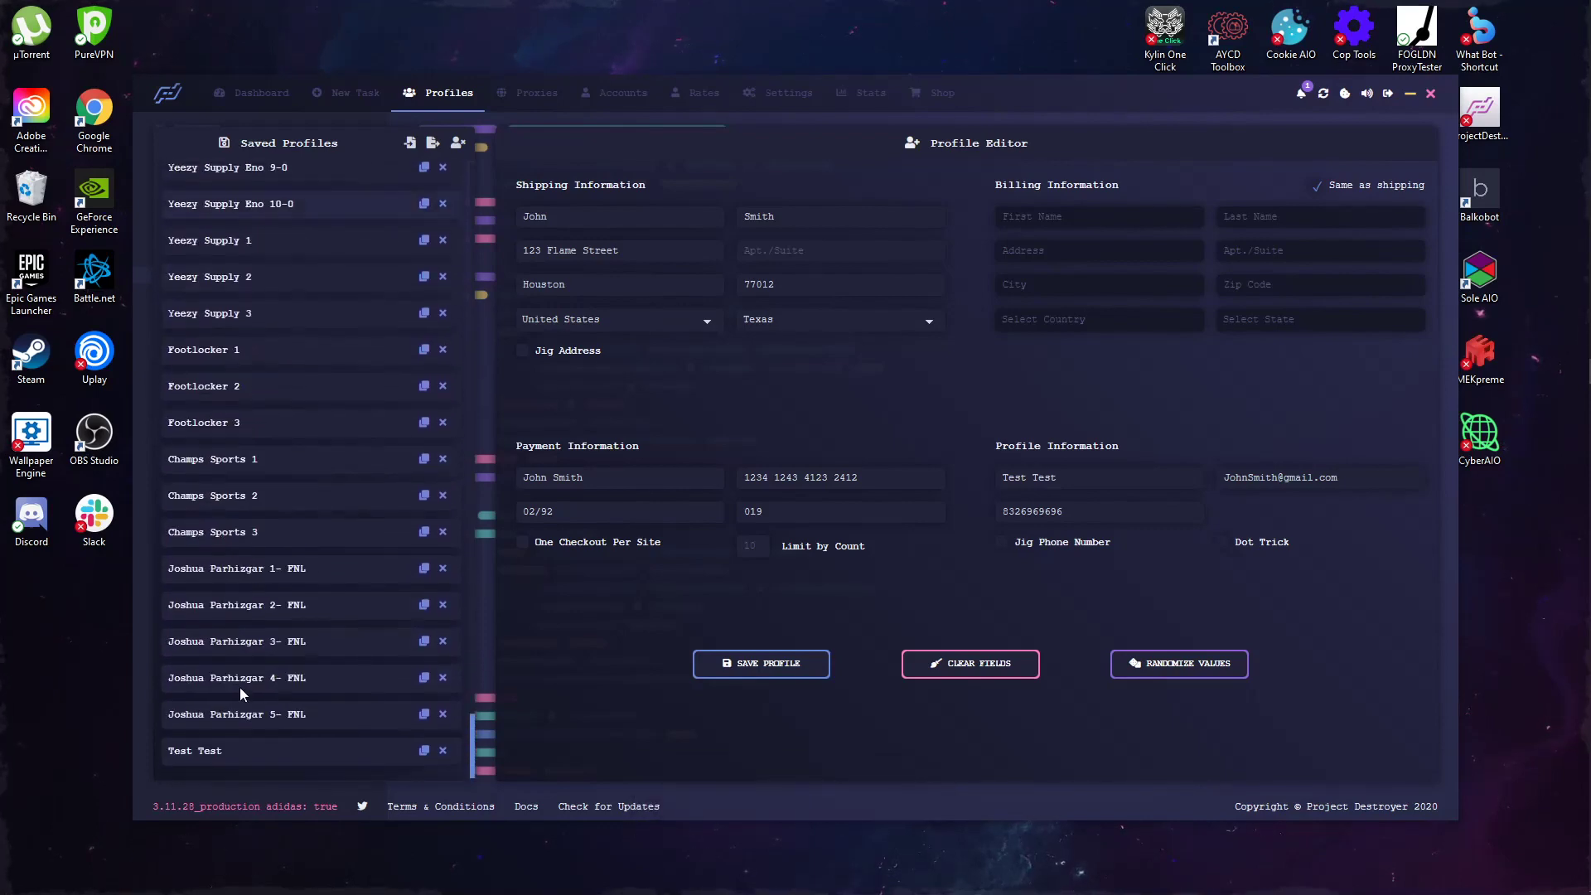
{"action": "scroll", "coordinate": [262, 271], "scroll_direction": "up", "scroll_amount": 3}
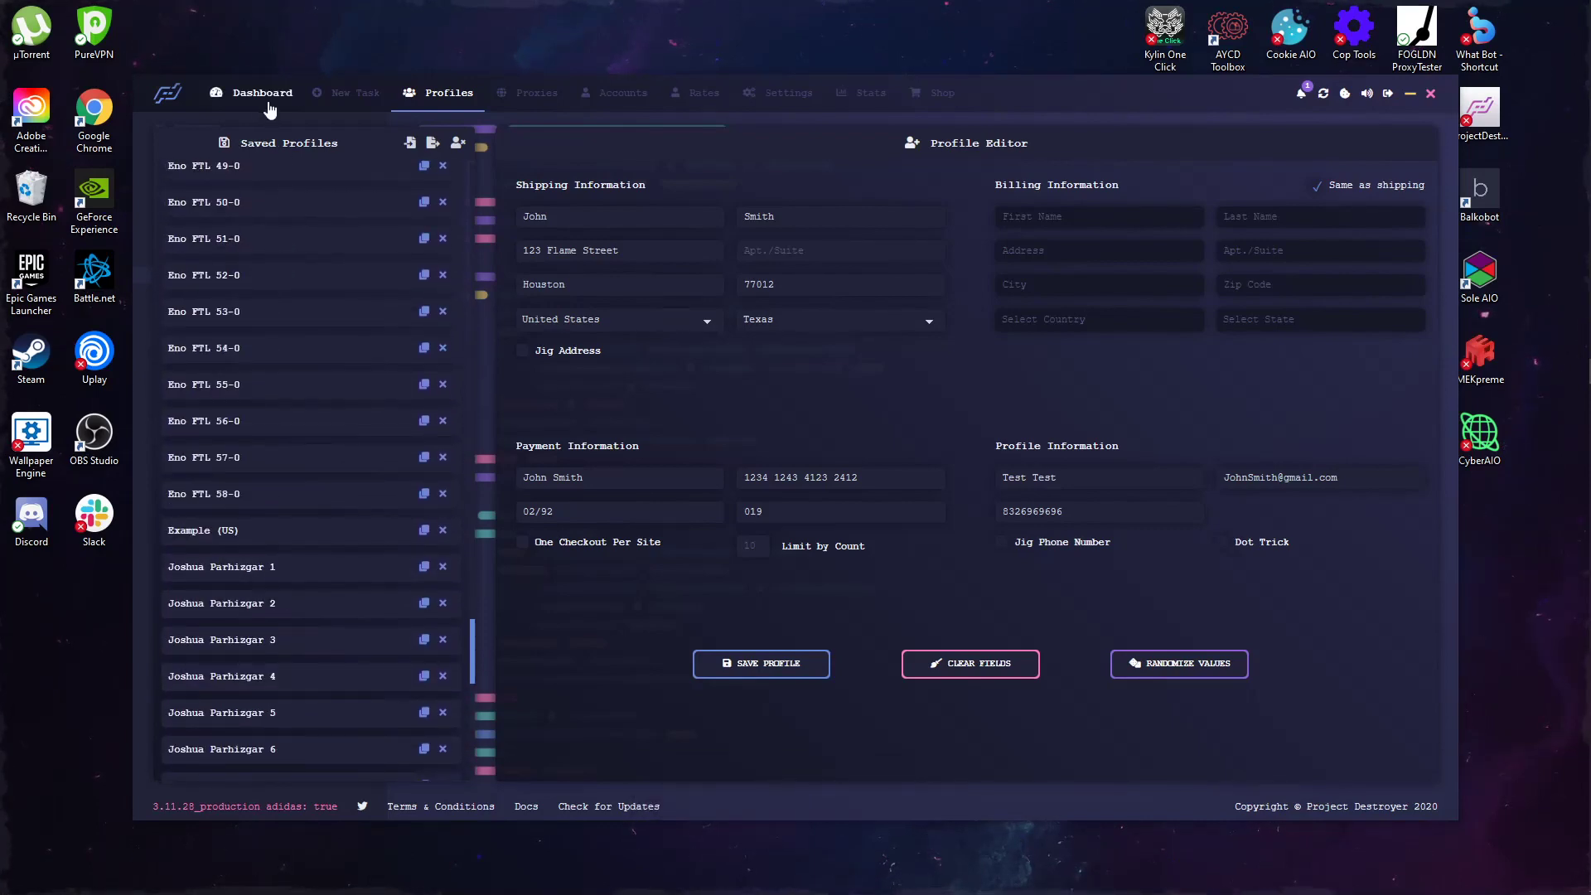
{"action": "left_click", "coordinate": [379, 113]}
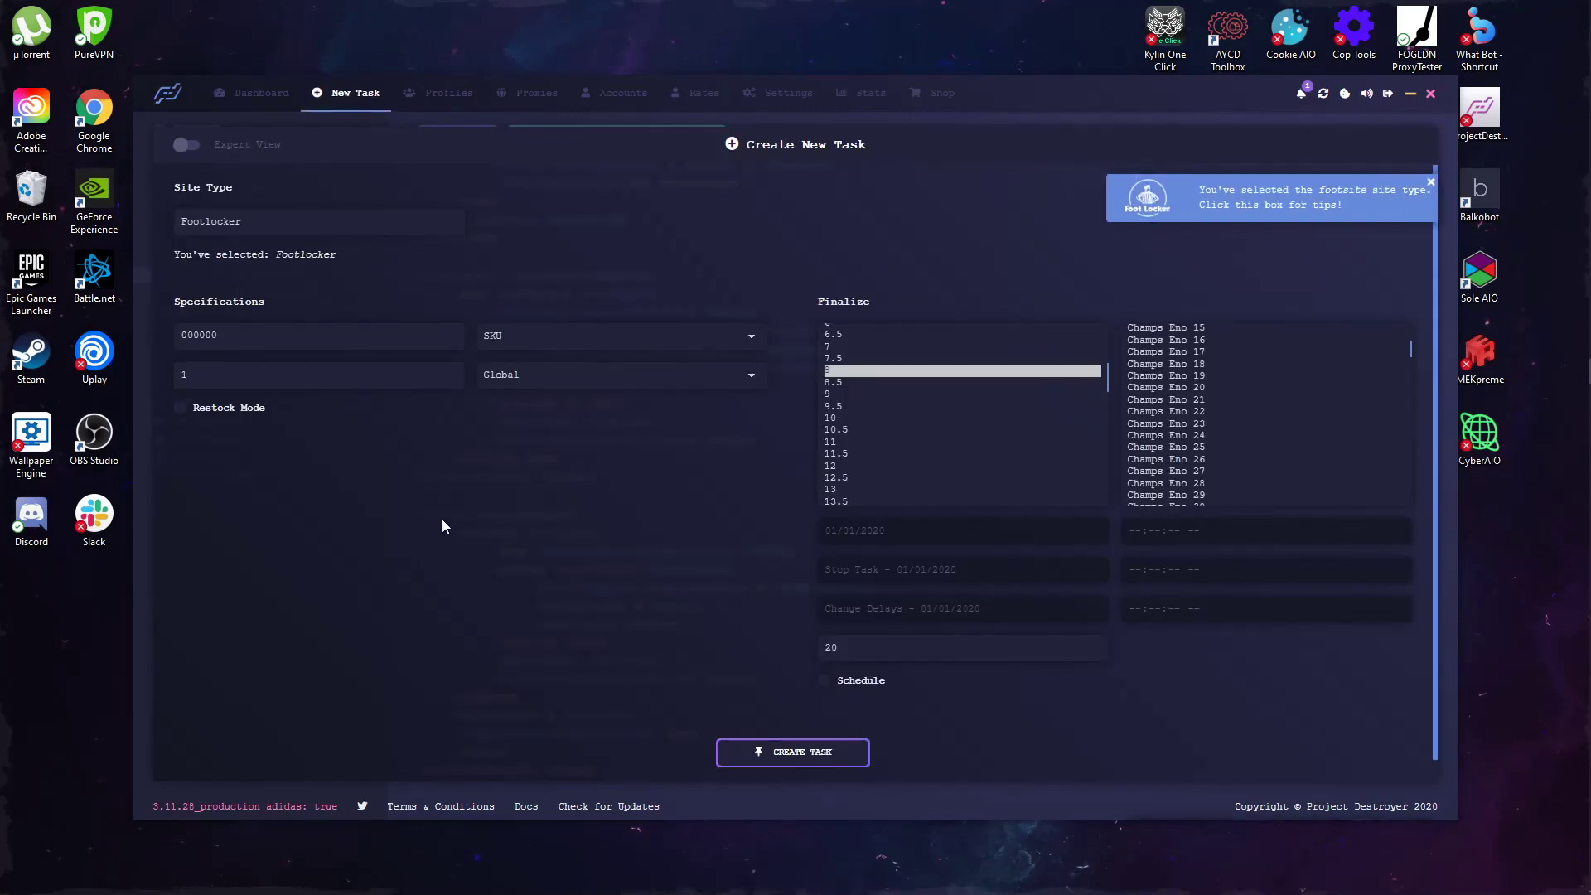
{"action": "left_click", "coordinate": [537, 338]}
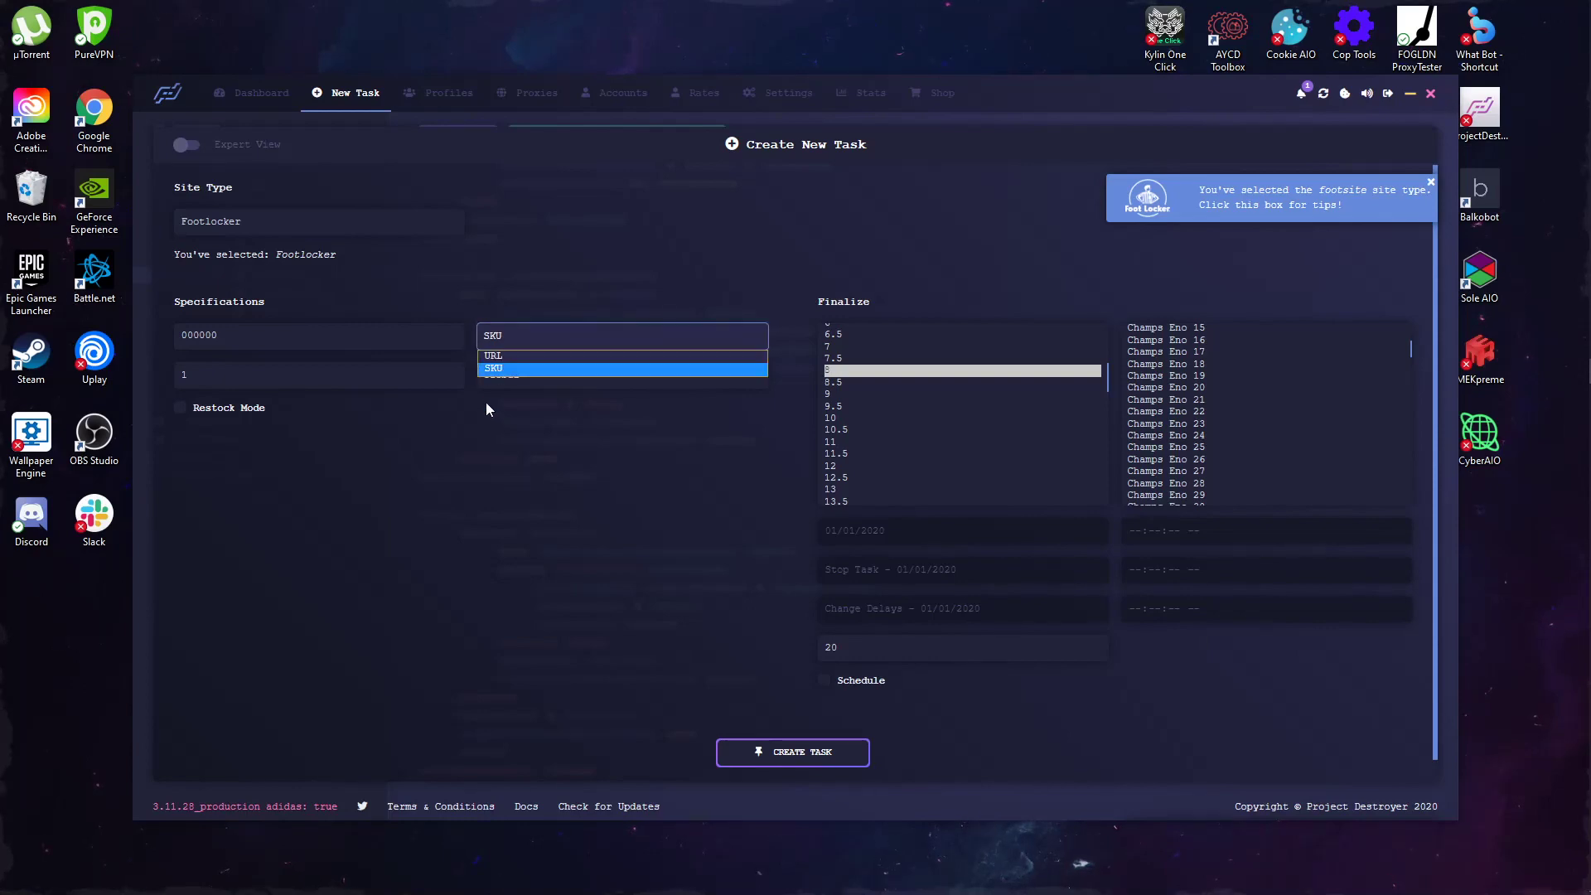
{"action": "left_click", "coordinate": [476, 428]}
{"action": "left_click", "coordinate": [286, 366]}
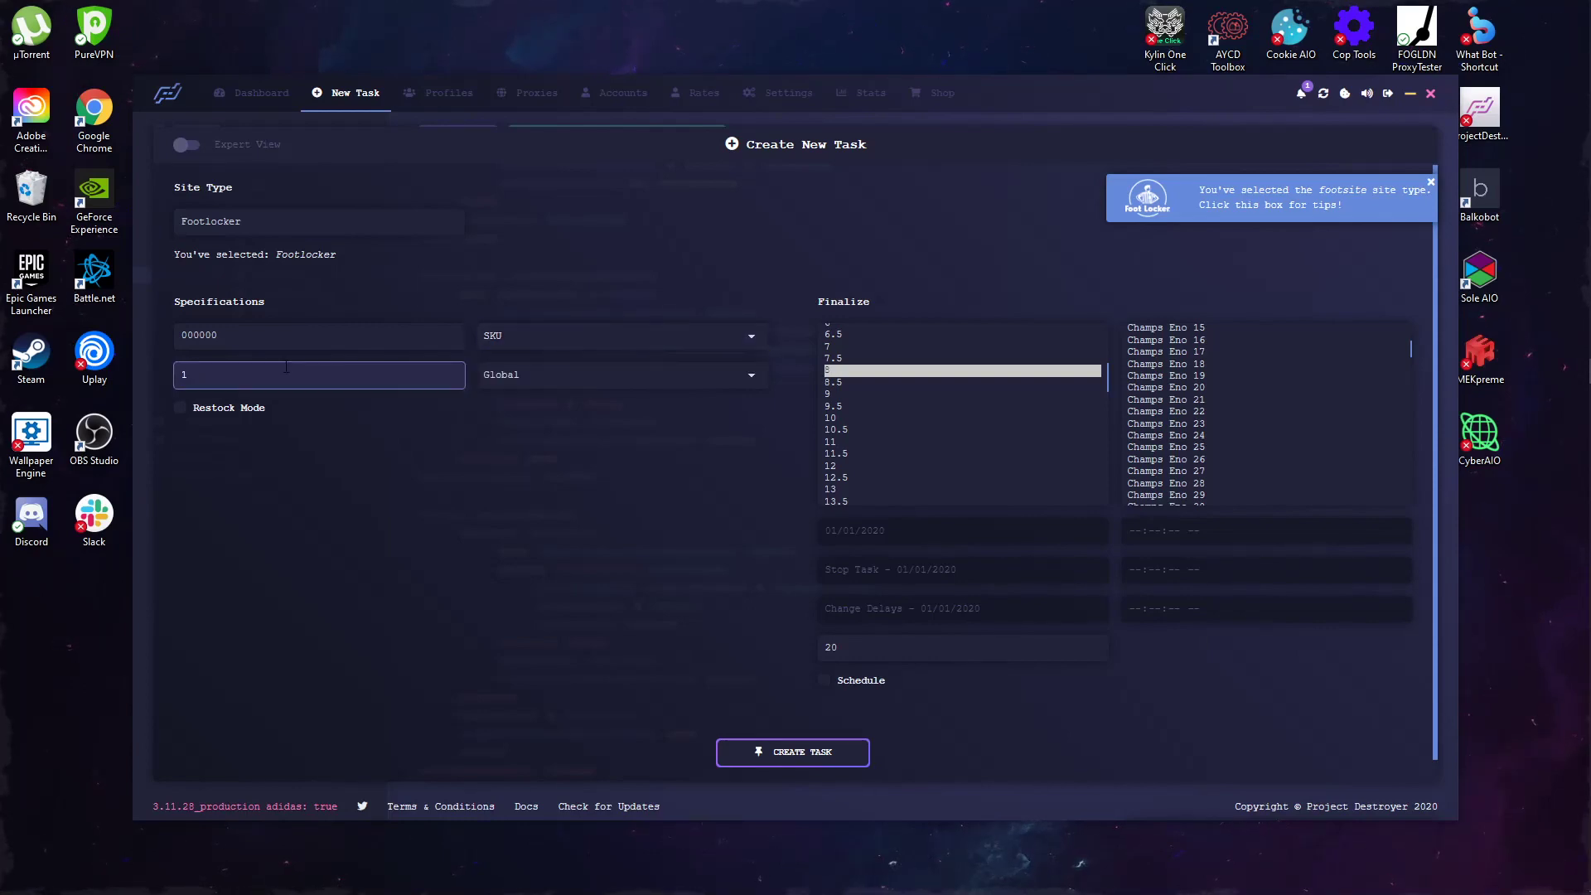
{"action": "type", "text": "1"}
{"action": "left_click", "coordinate": [336, 505]}
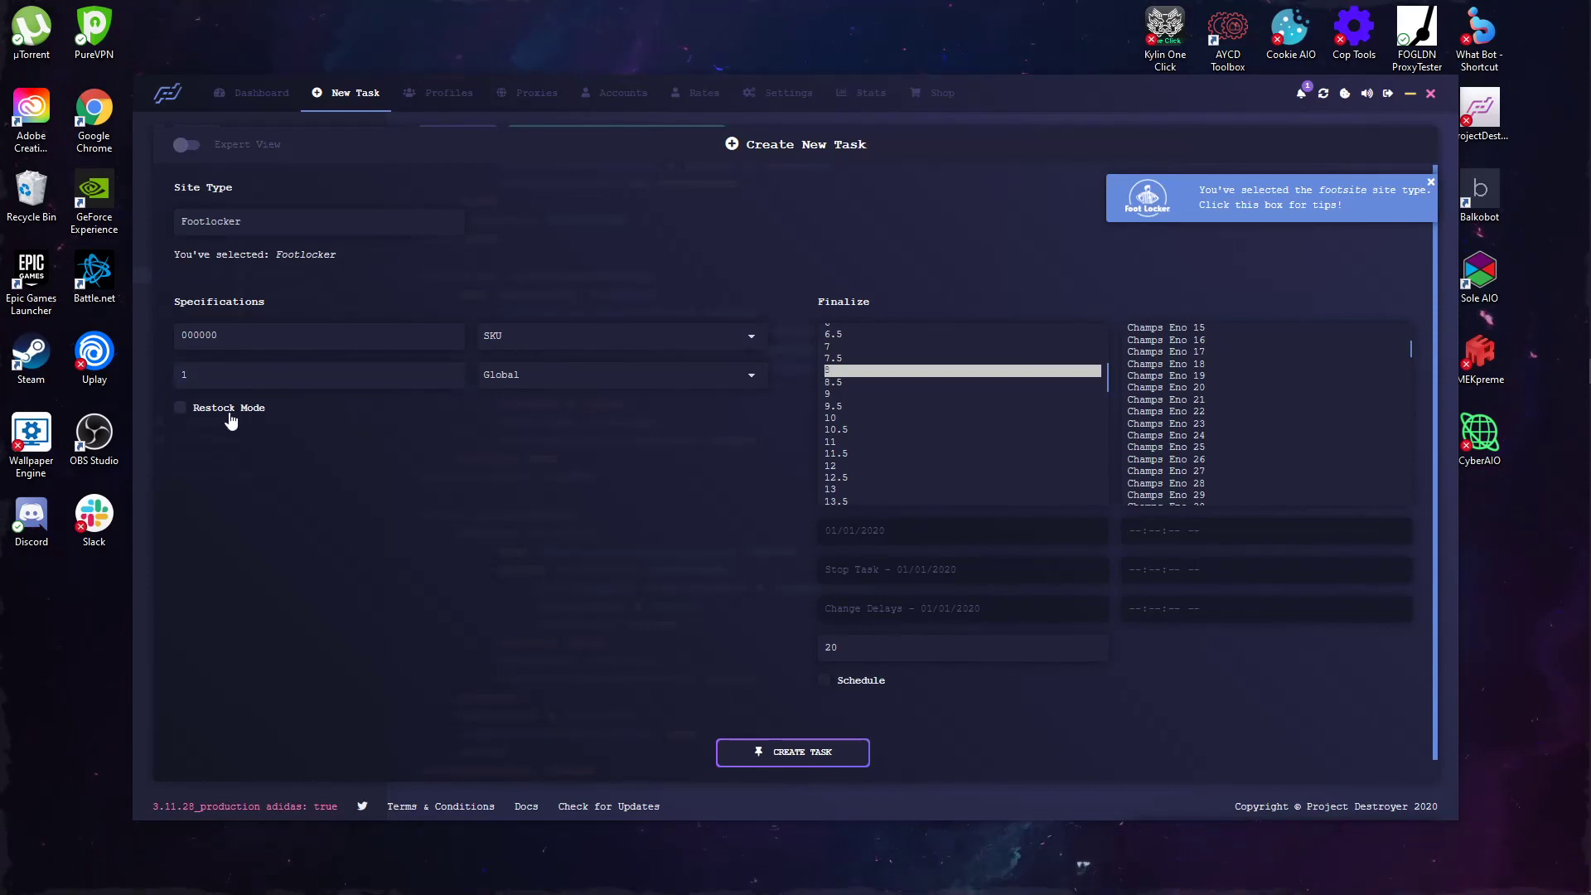
{"action": "mouse_move", "coordinate": [1543, 634]}
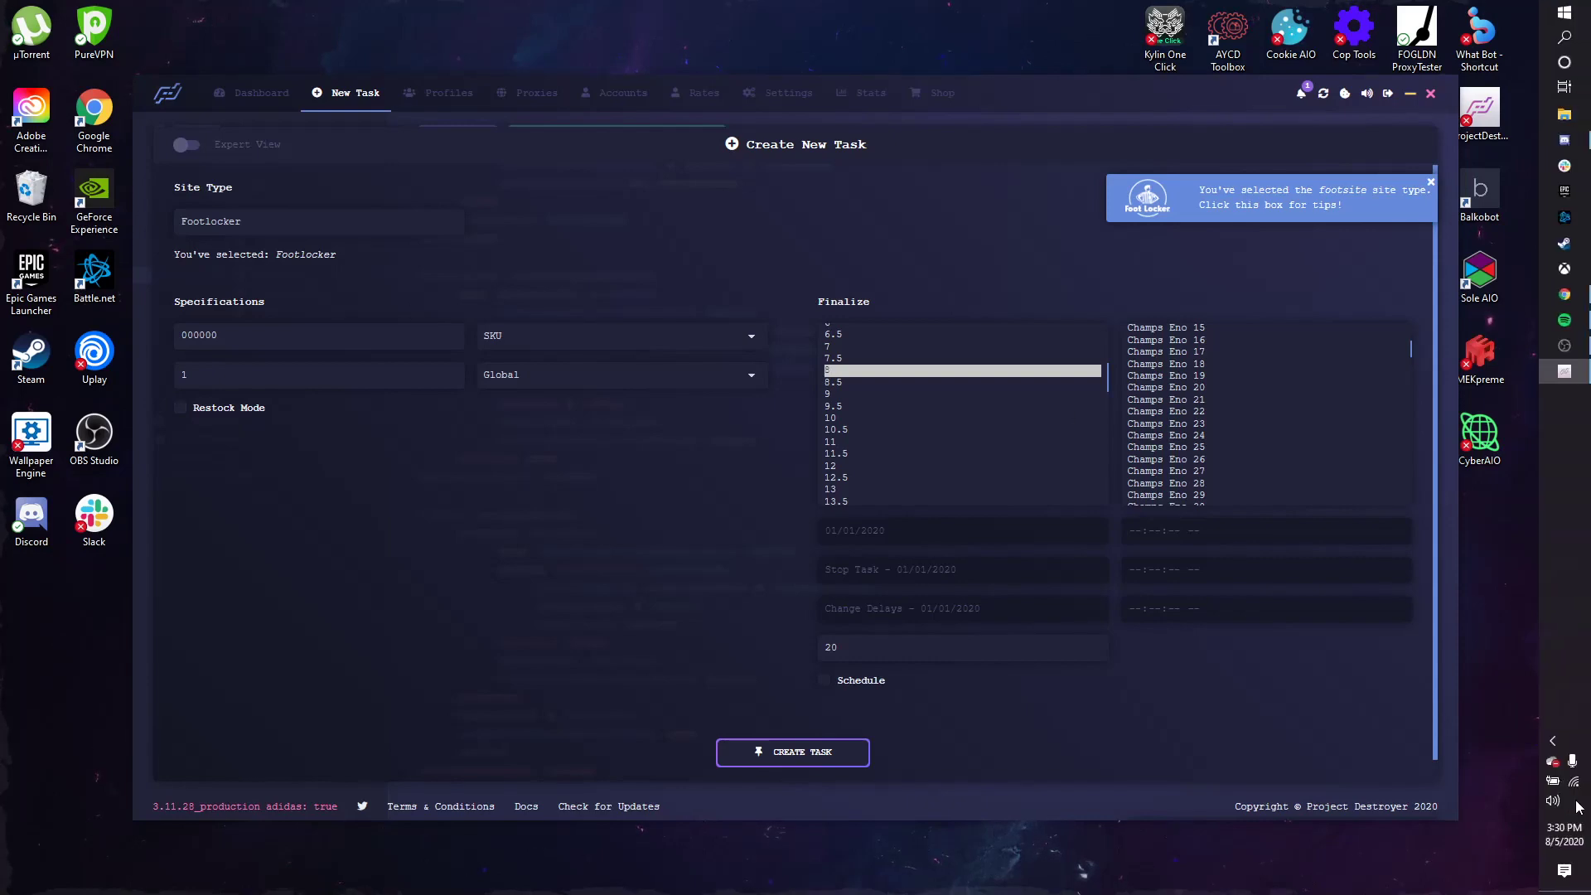
{"action": "left_click", "coordinate": [1563, 834]}
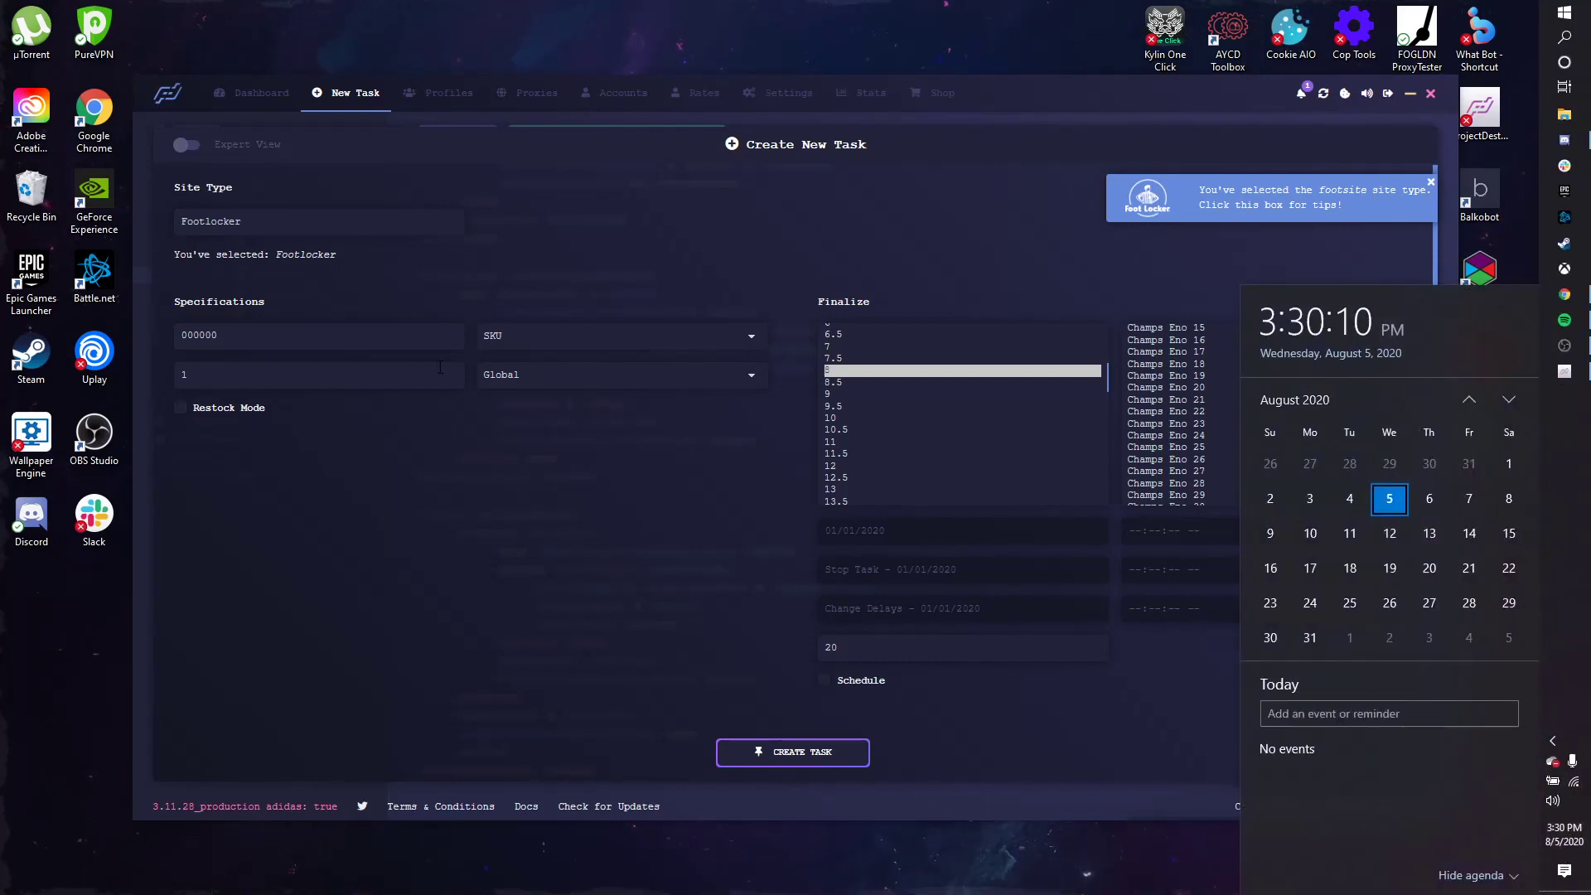
{"action": "left_click", "coordinate": [278, 378]}
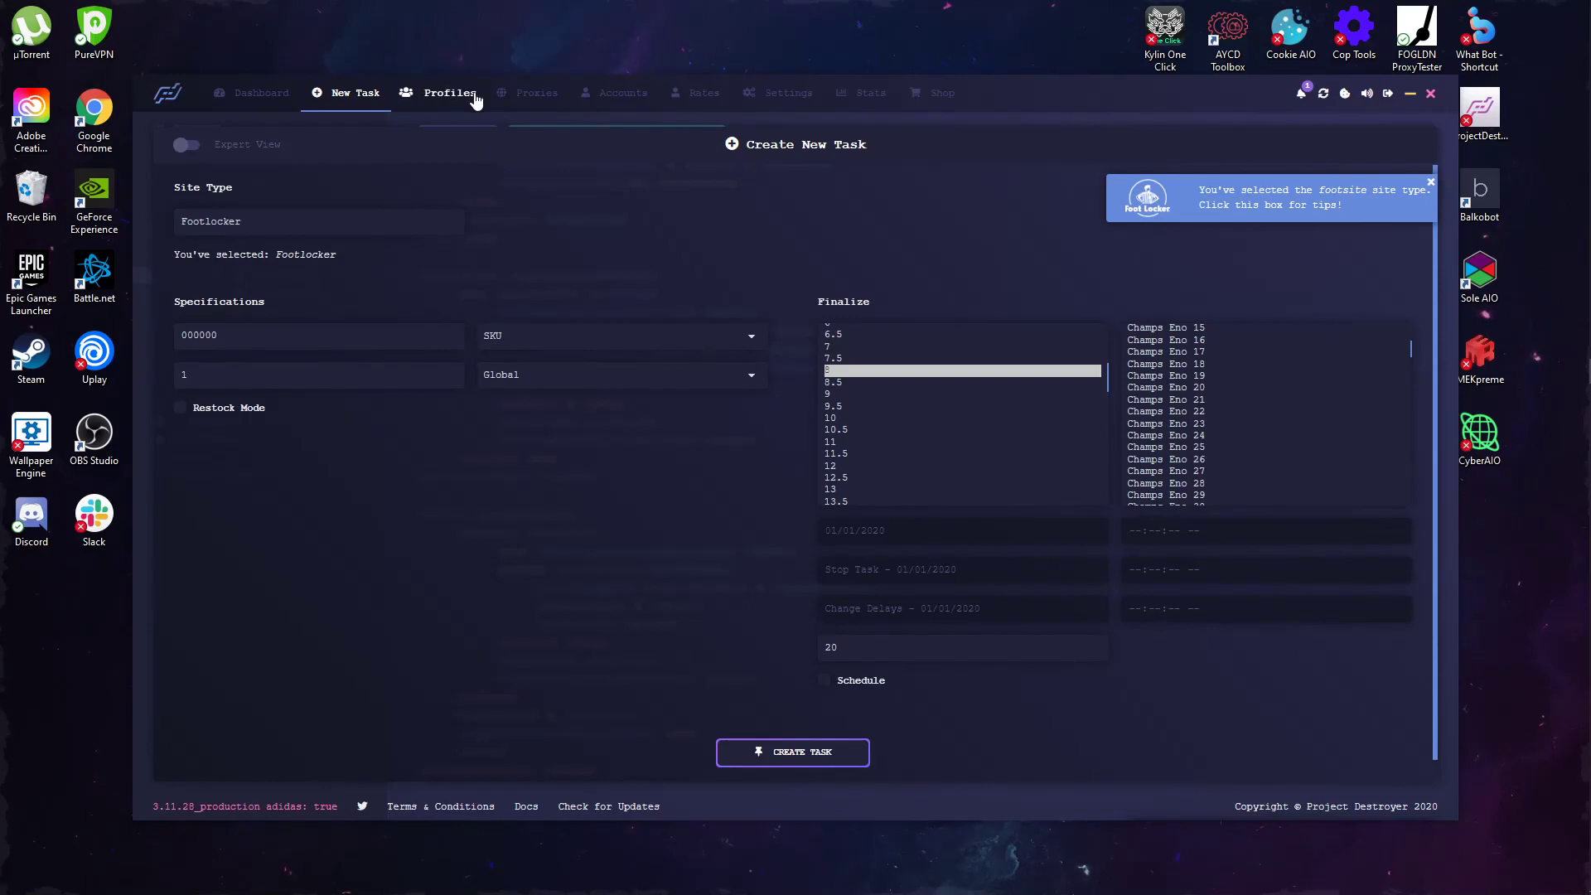
Step: Keep the task's proxy group as Global and go to the Proxies page
{"action": "left_click", "coordinate": [543, 394]}
{"action": "left_click", "coordinate": [558, 229]}
{"action": "left_click", "coordinate": [520, 105]}
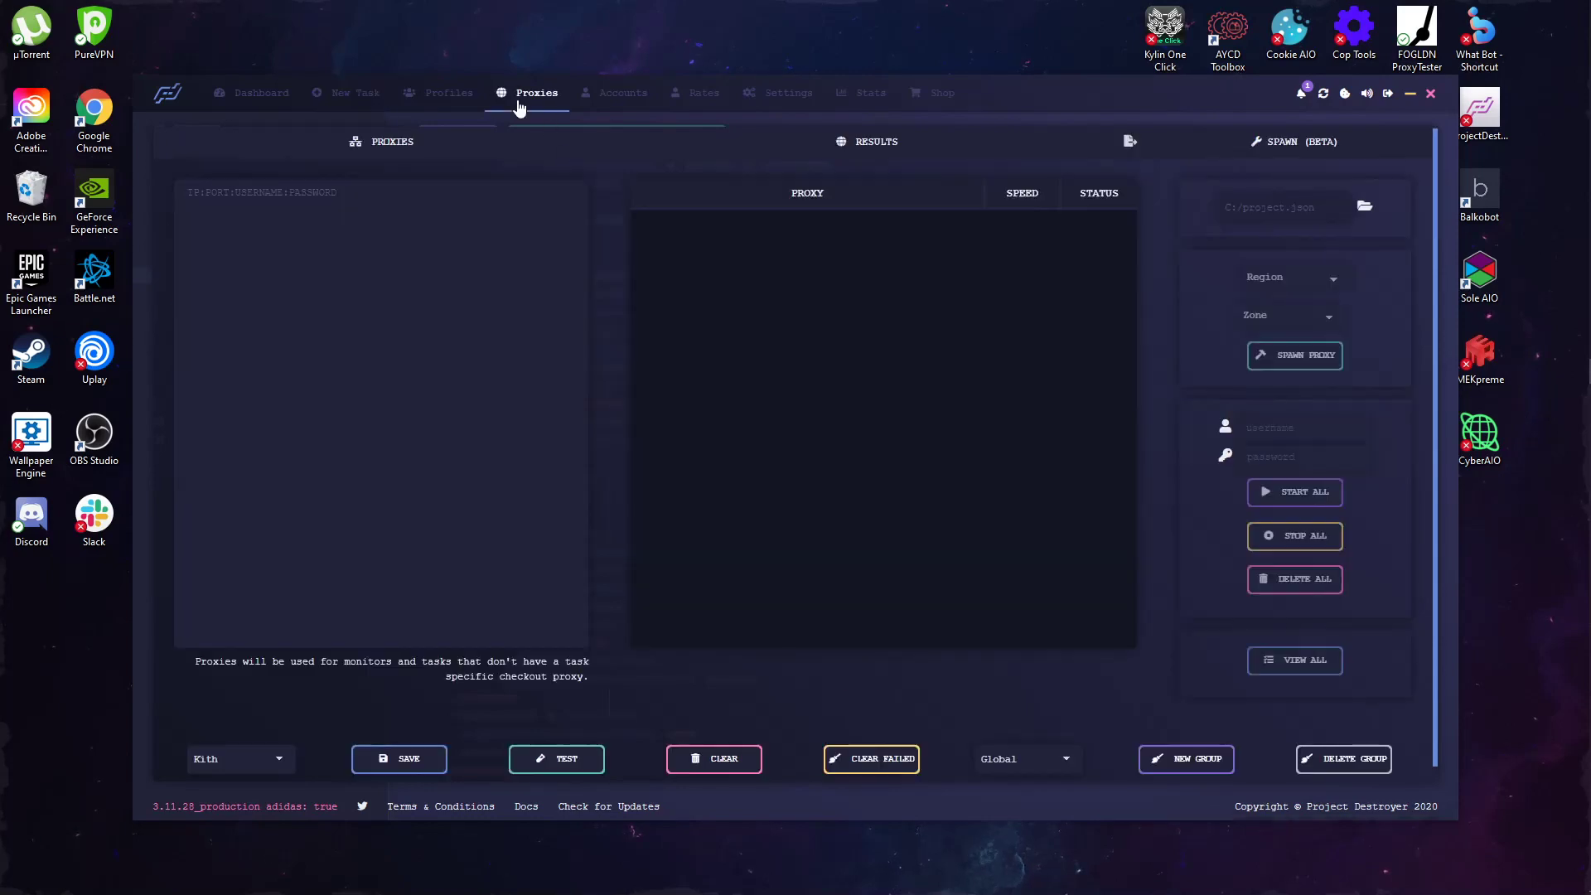
{"action": "left_click", "coordinate": [449, 93]}
{"action": "left_click", "coordinate": [507, 92]}
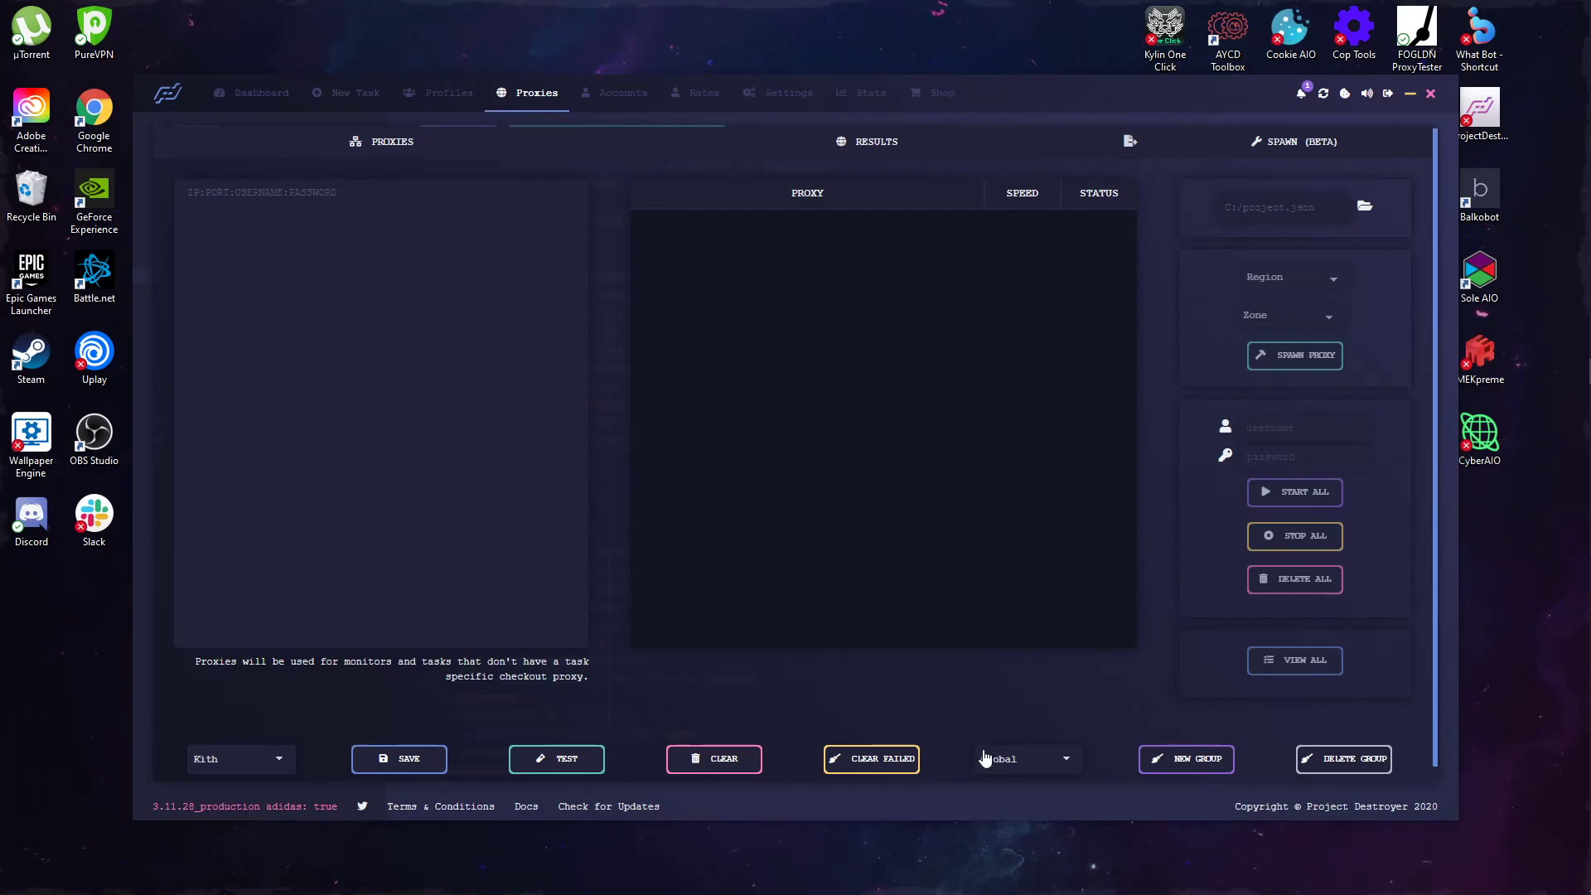
Step: Place the cursor in the empty IP:PORT:USERNAME:PASSWORD proxy list box
{"action": "left_click", "coordinate": [521, 311]}
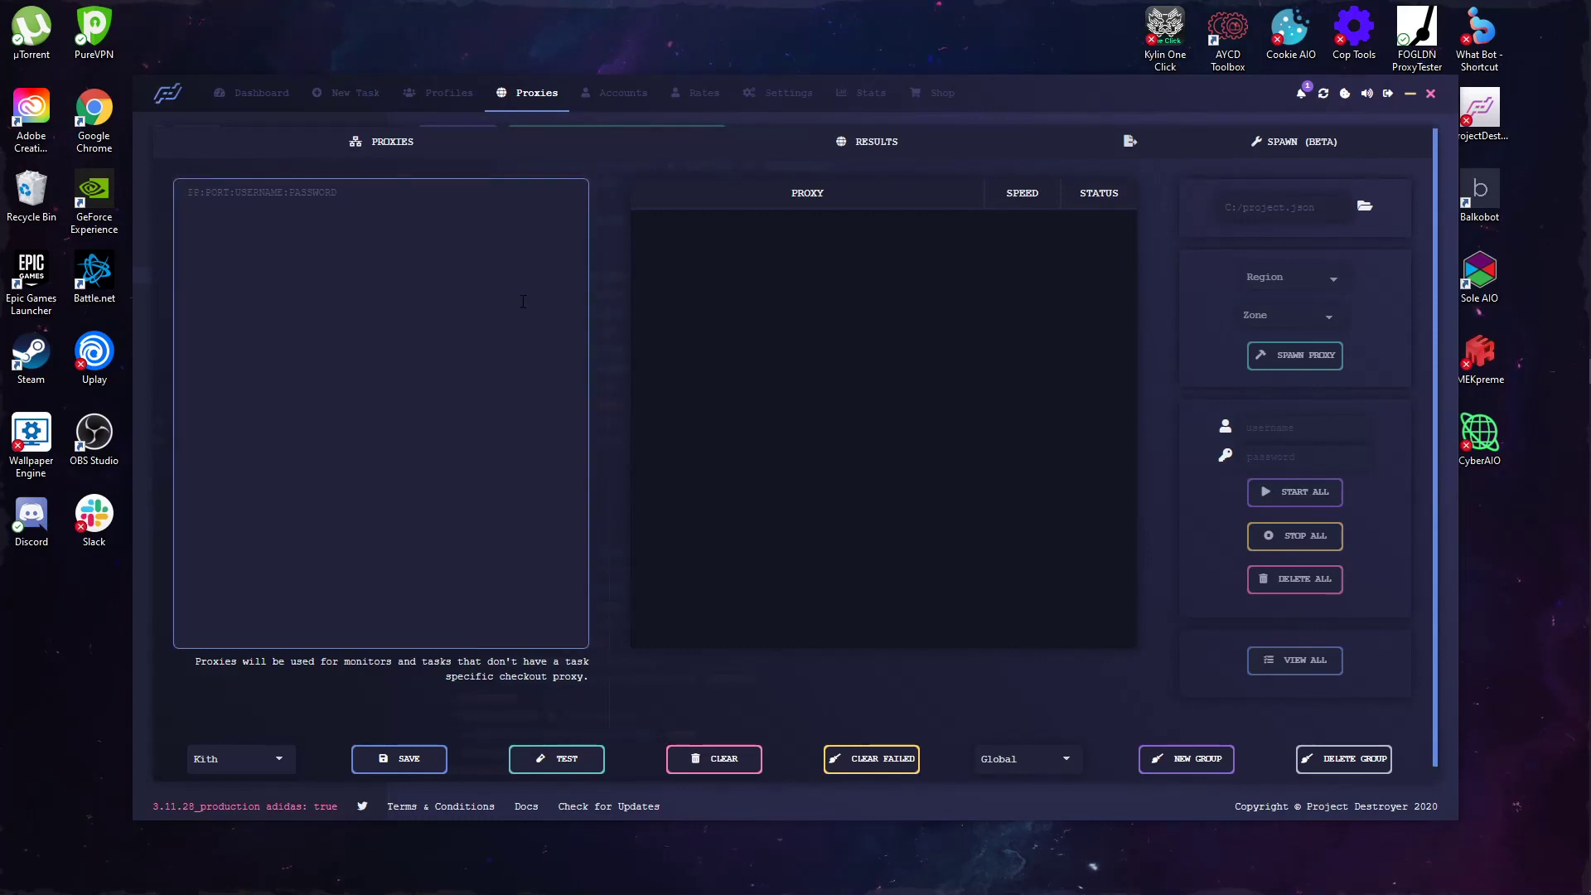
{"action": "left_click", "coordinate": [476, 3]}
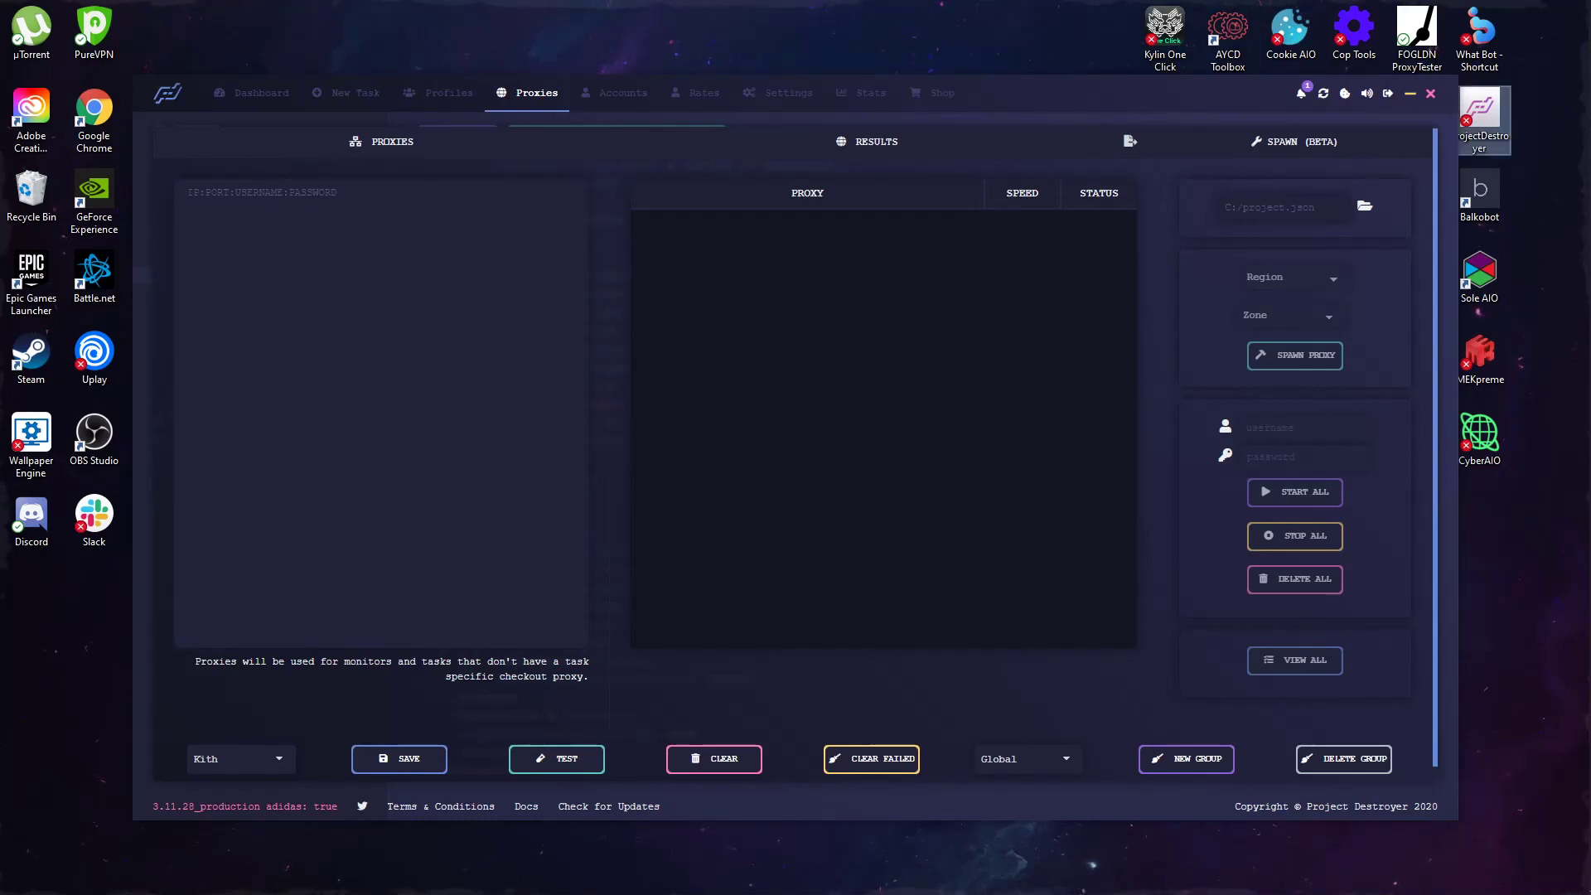
{"action": "left_click_drag", "start_coordinate": [15, 565], "coordinate": [110, 565]}
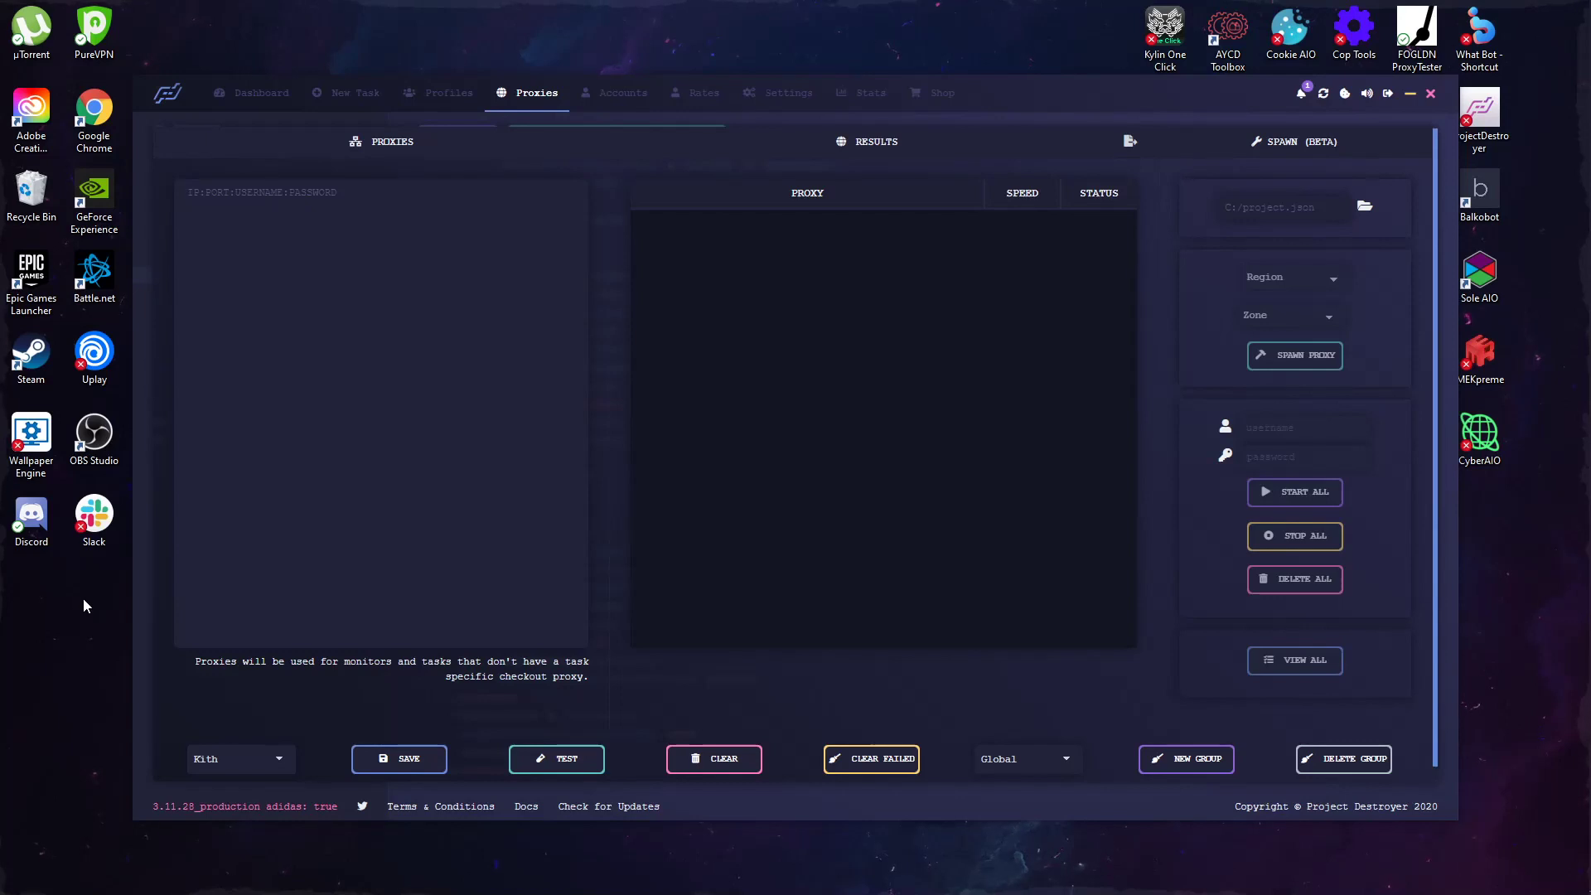
{"action": "left_click", "coordinate": [338, 300]}
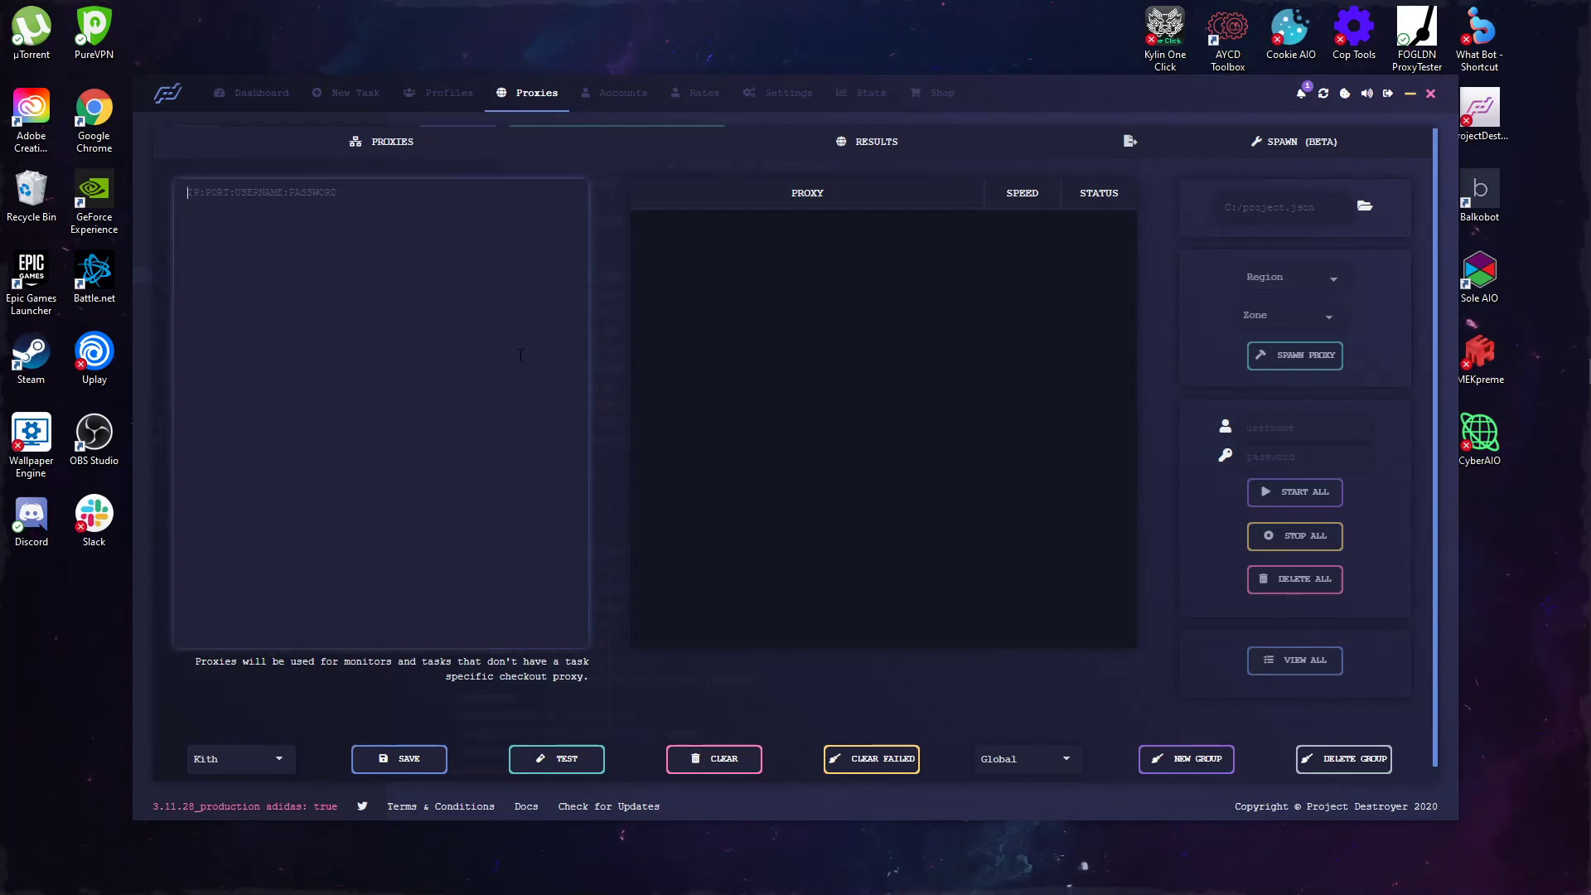
{"action": "left_click", "coordinate": [627, 317]}
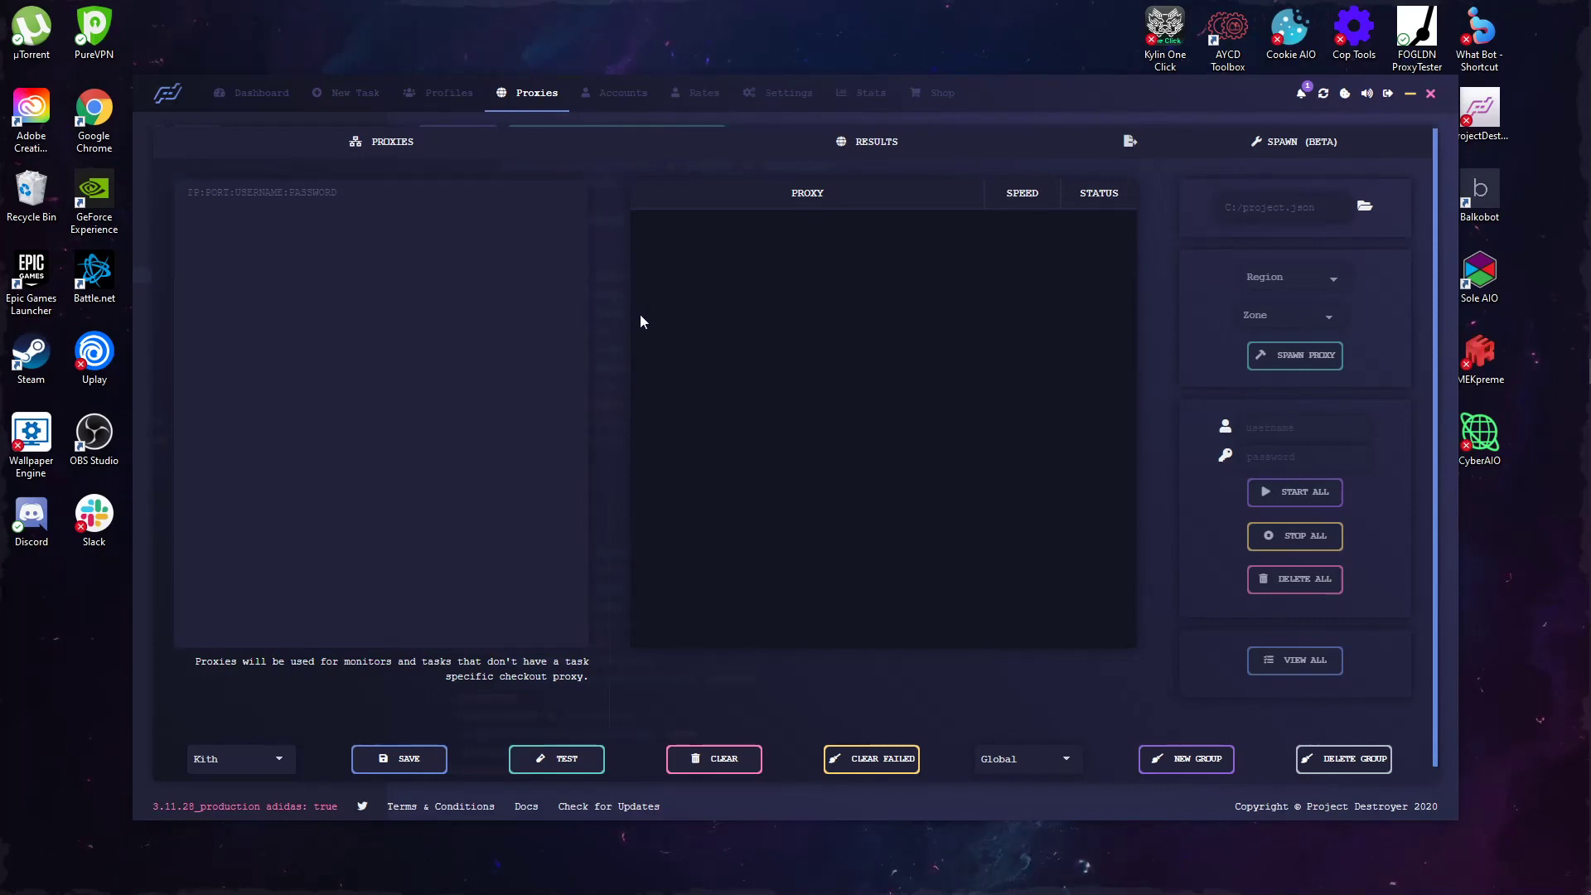
{"action": "left_click", "coordinate": [555, 368]}
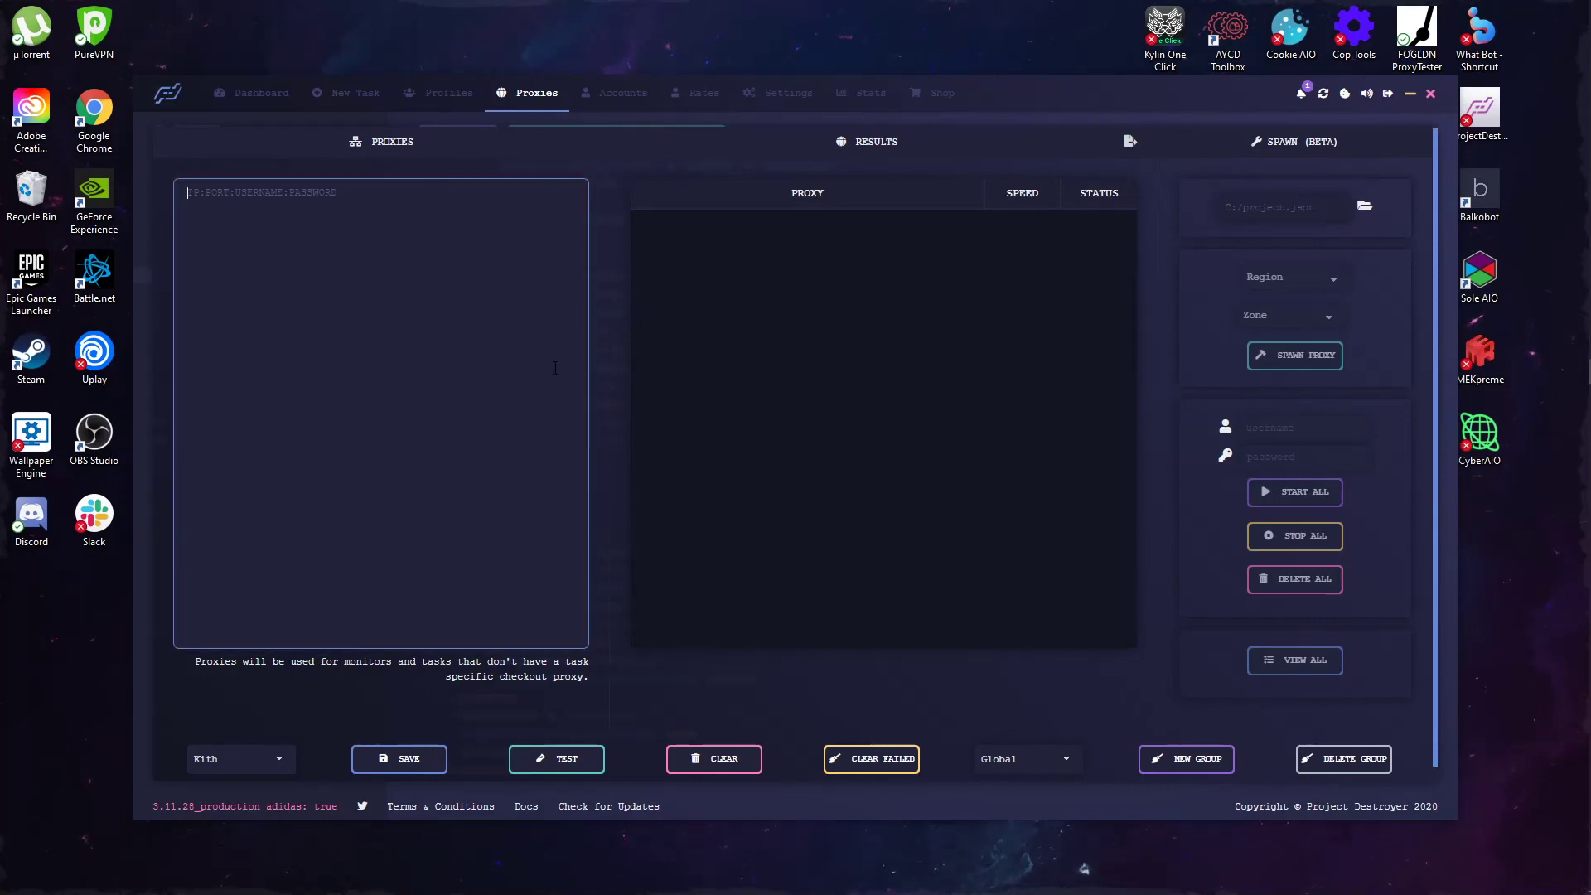
{"action": "left_click", "coordinate": [617, 353]}
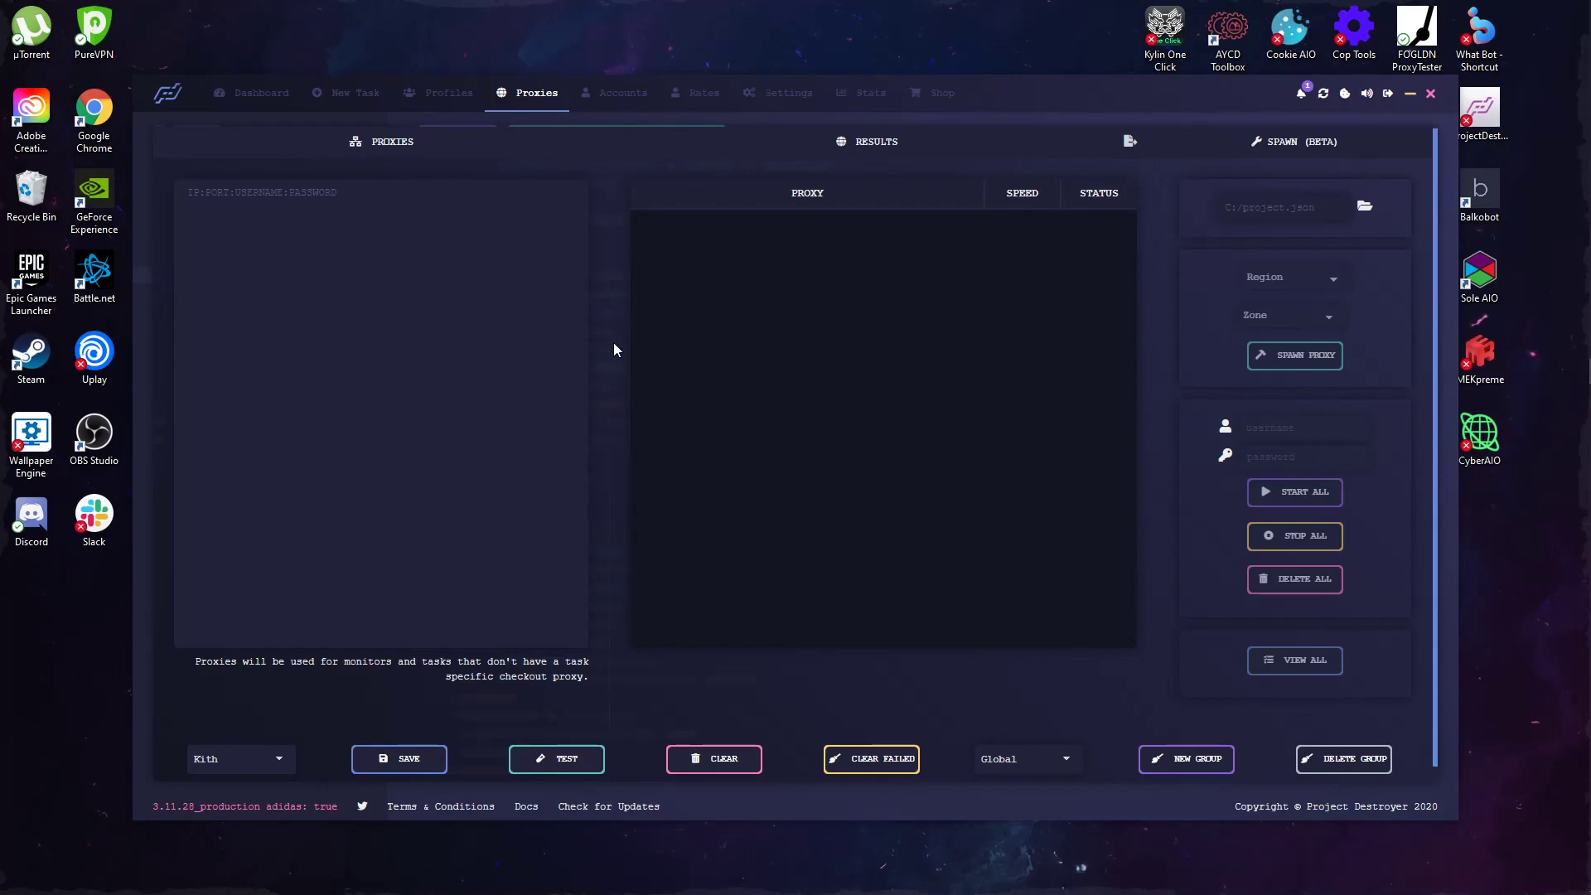
{"action": "left_click", "coordinate": [551, 335]}
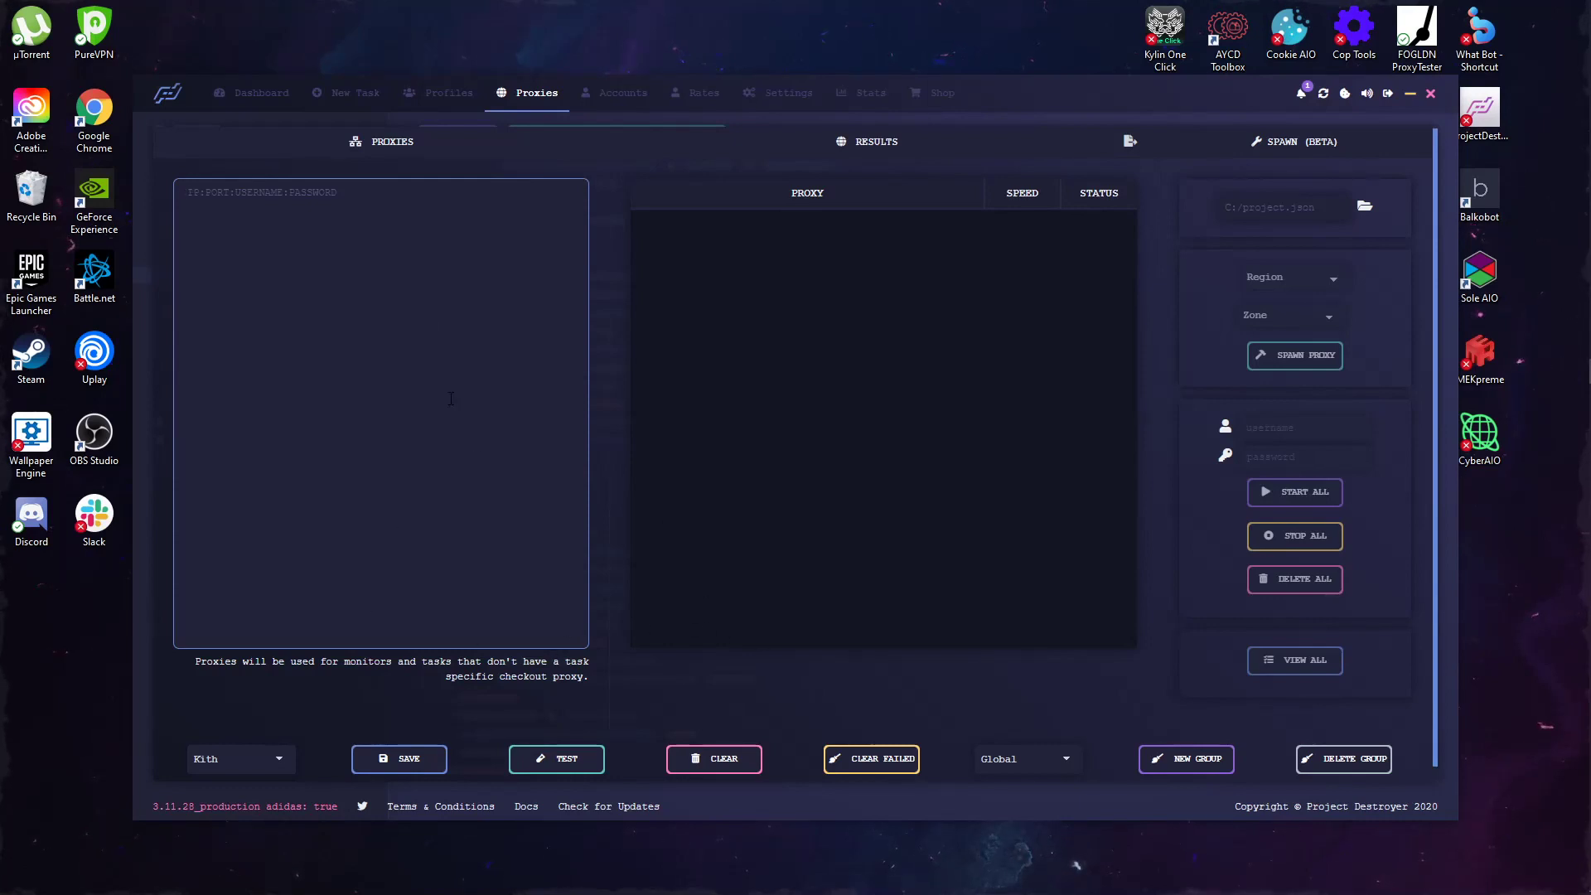
Step: Keep Global as the proxy group, opening and cancelling the New Group dialog
{"action": "left_click", "coordinate": [1027, 770]}
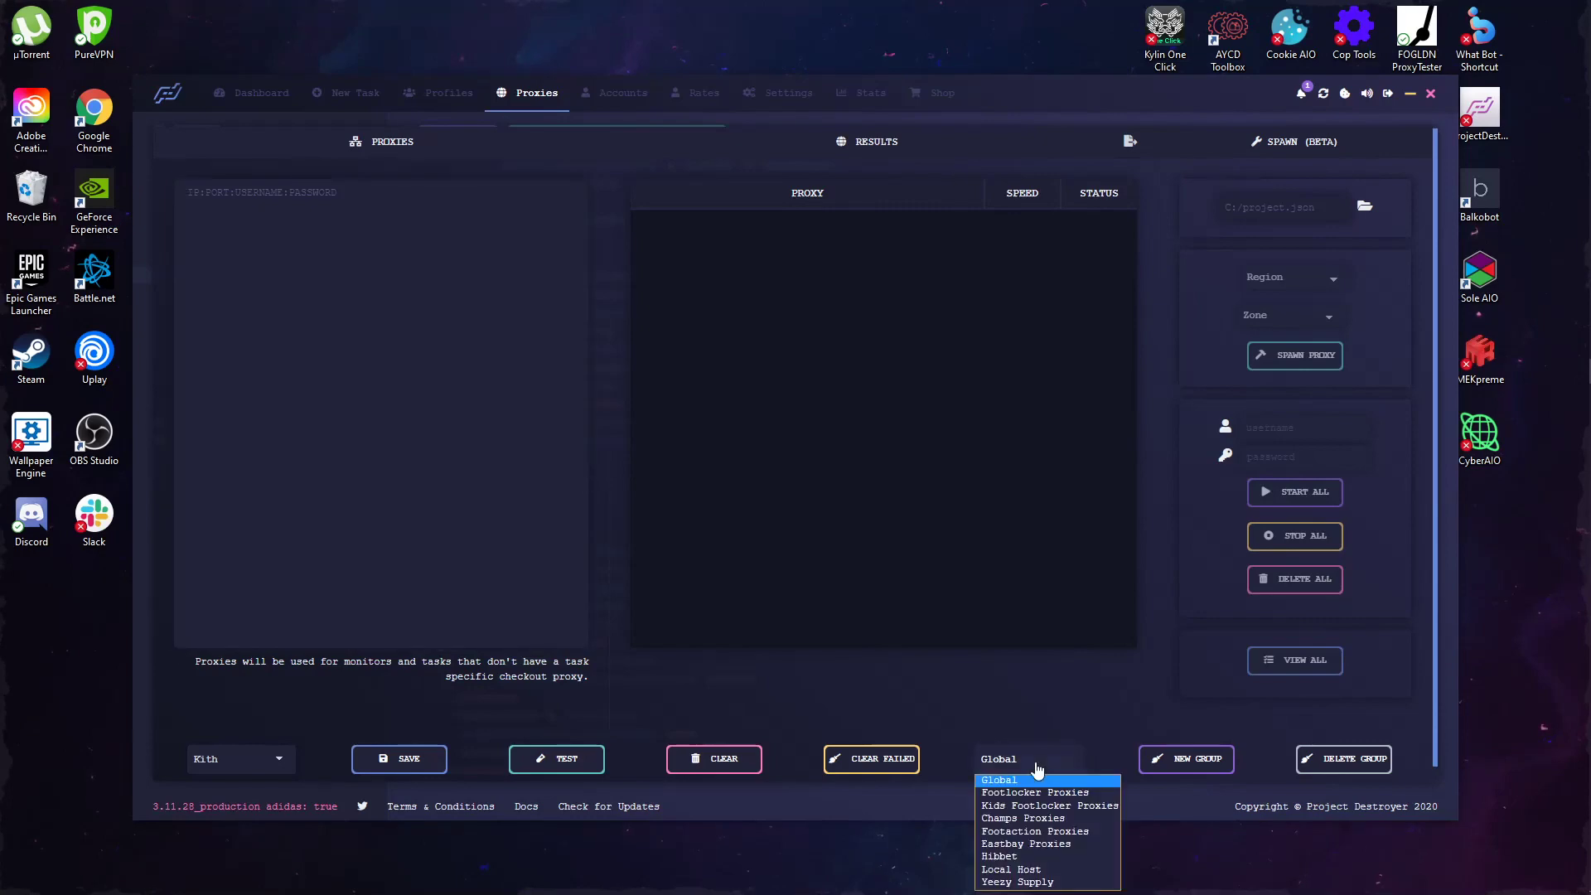
{"action": "left_click", "coordinate": [1055, 742]}
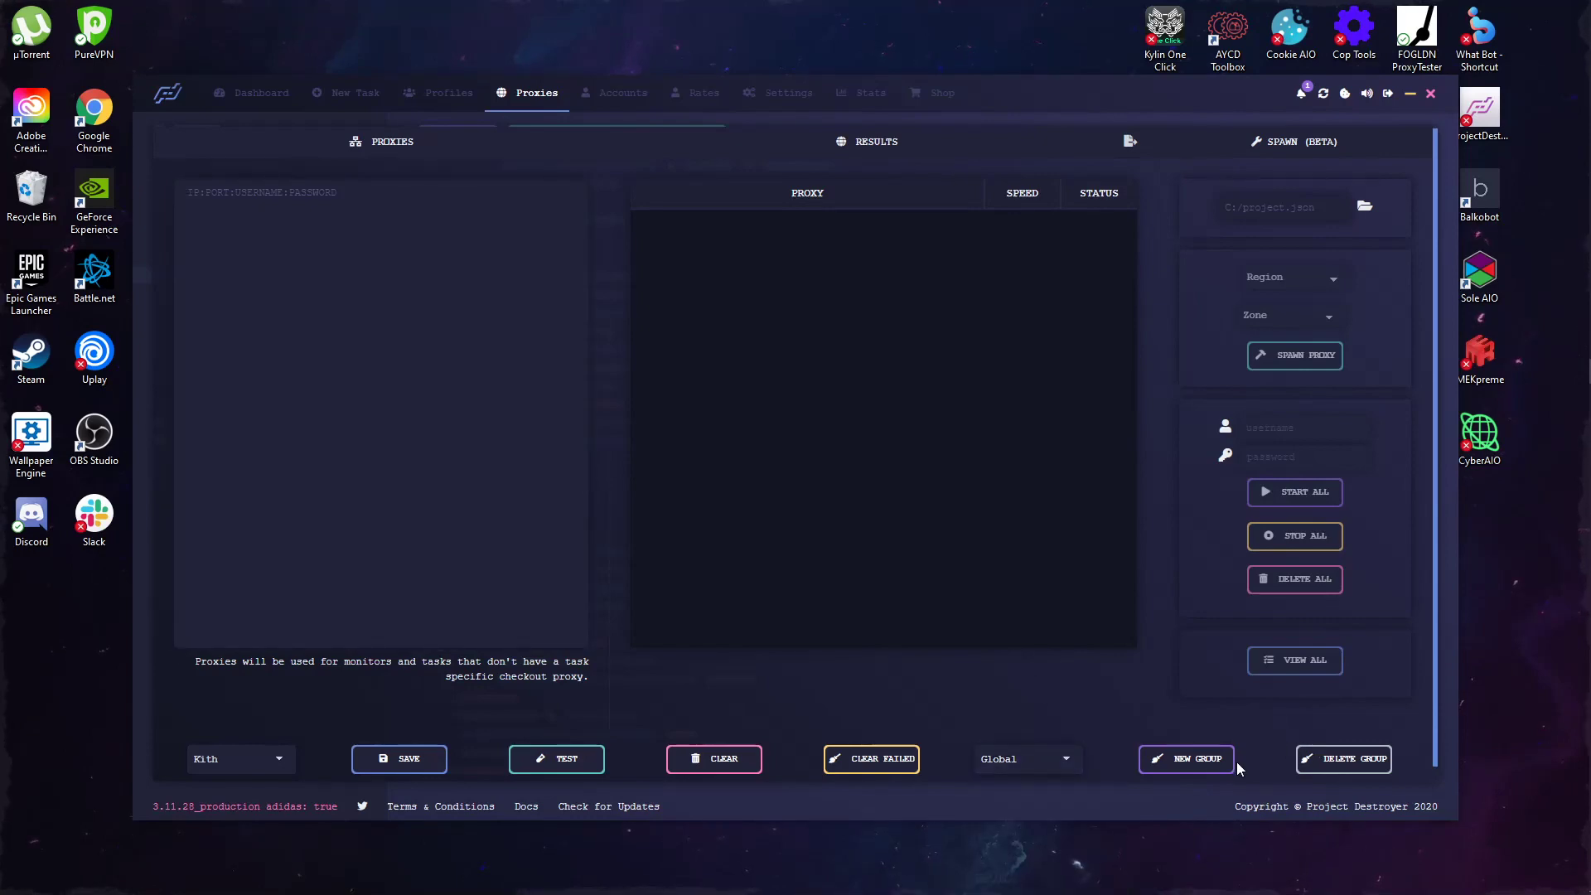
{"action": "left_click", "coordinate": [1193, 759]}
{"action": "left_click", "coordinate": [592, 324]}
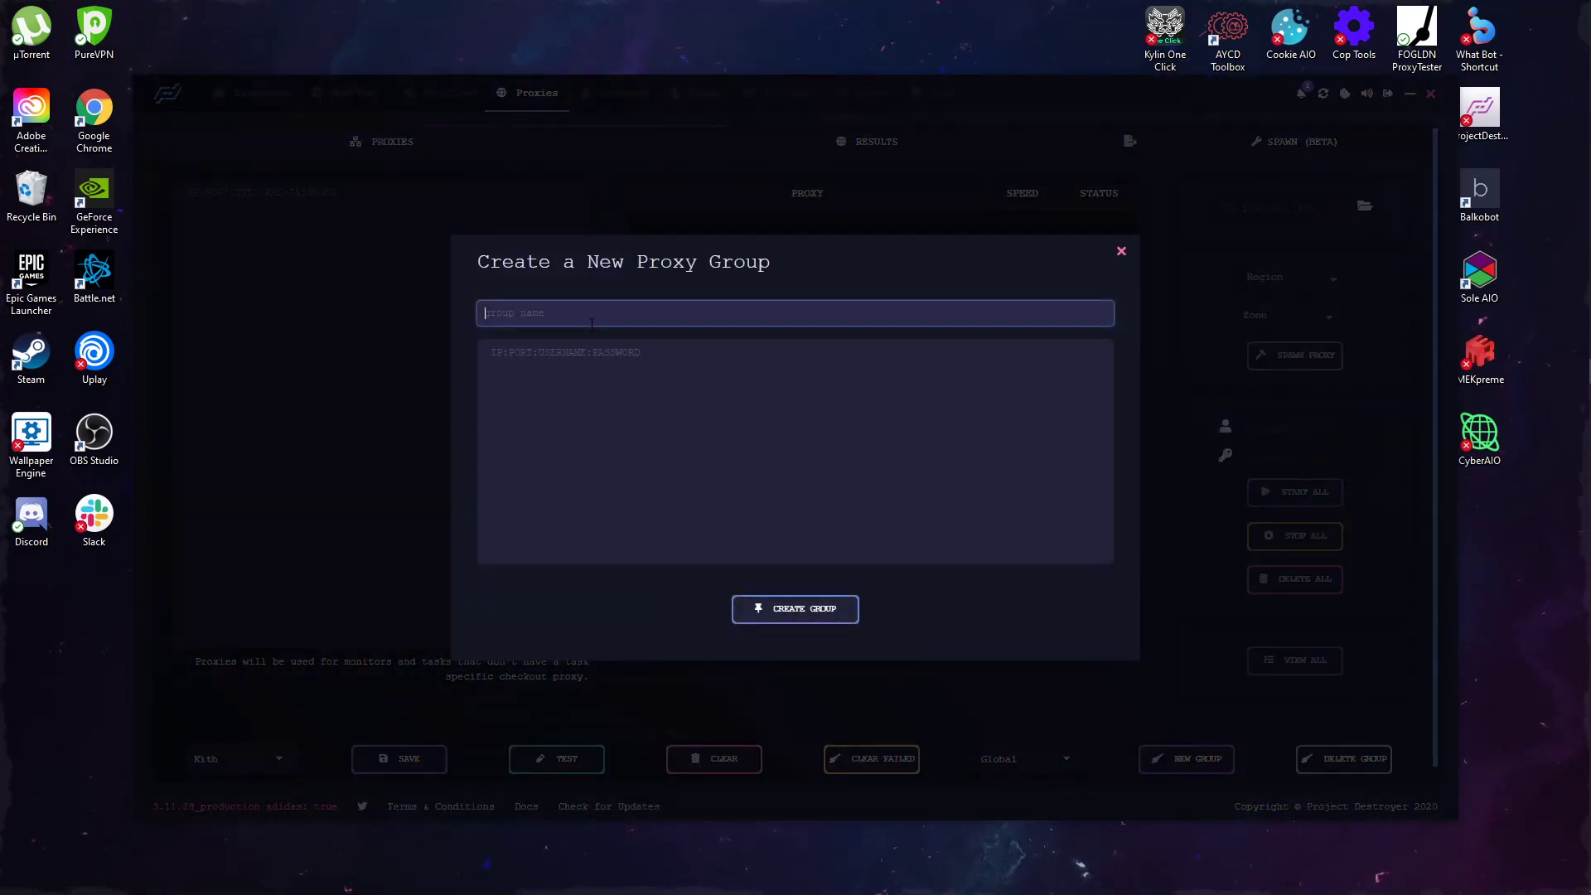
{"action": "left_click", "coordinate": [340, 265]}
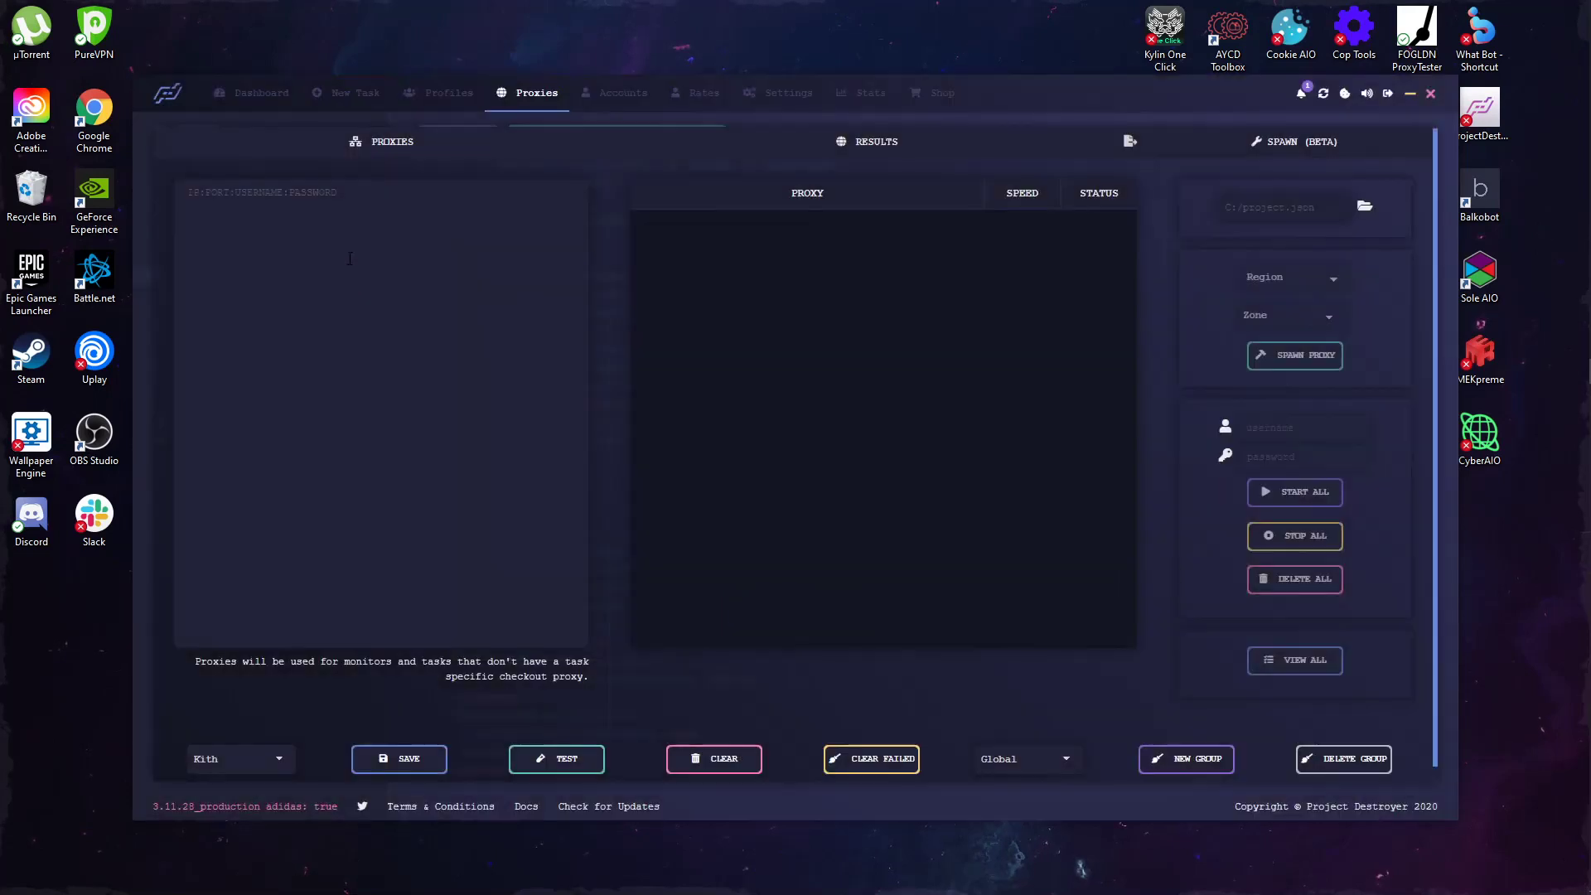
Step: Switch to the empty Current Tasks dashboard
{"action": "left_click", "coordinate": [253, 106]}
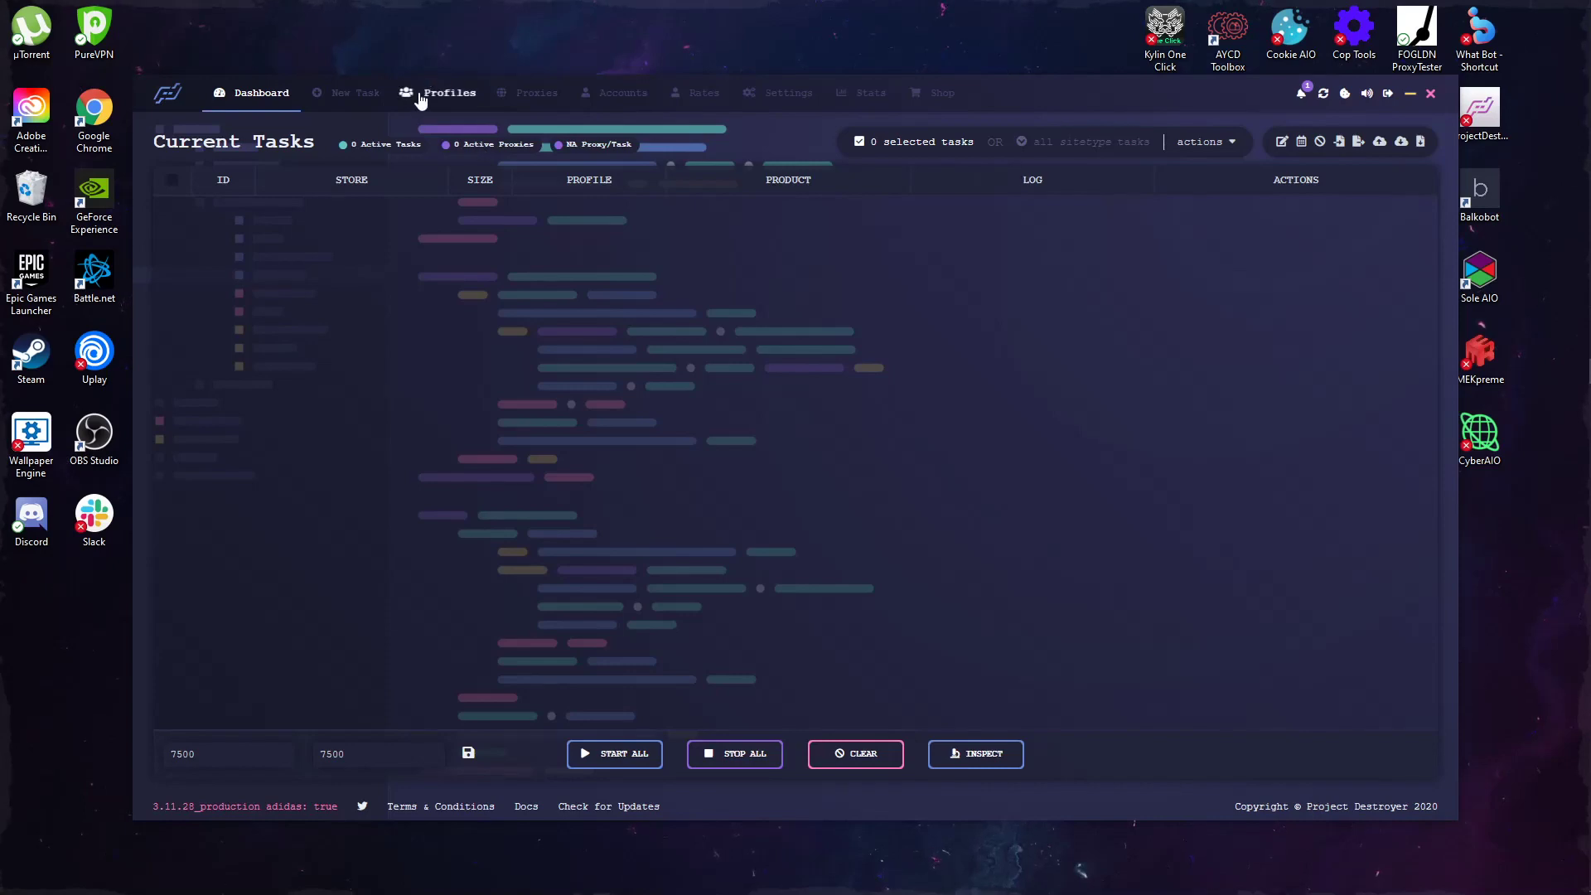
{"action": "left_click", "coordinate": [508, 89]}
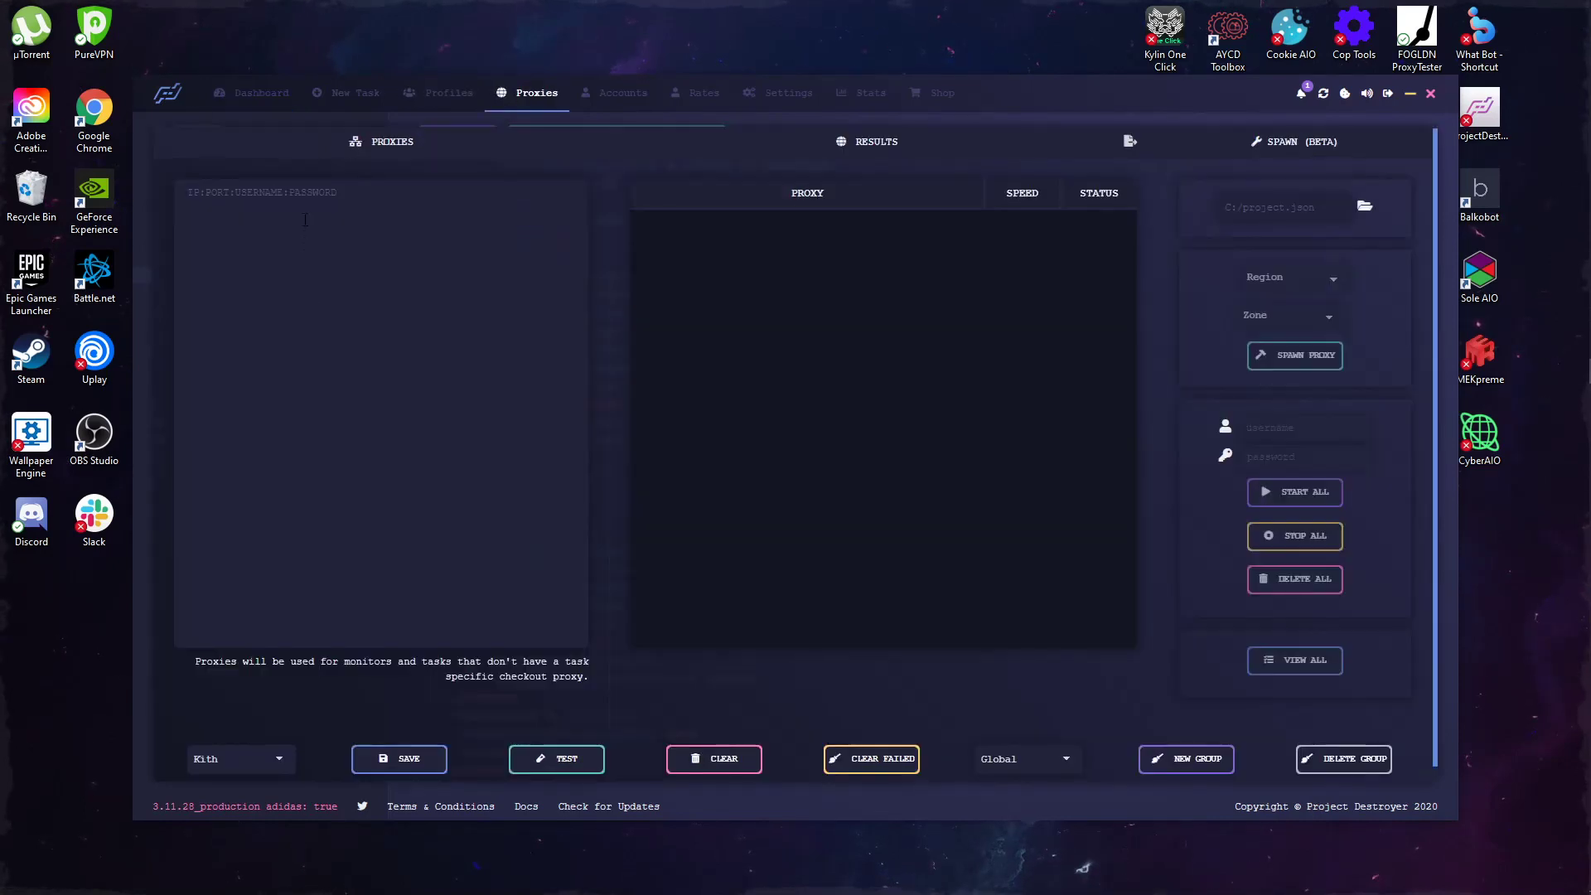
{"action": "left_click", "coordinate": [242, 88]}
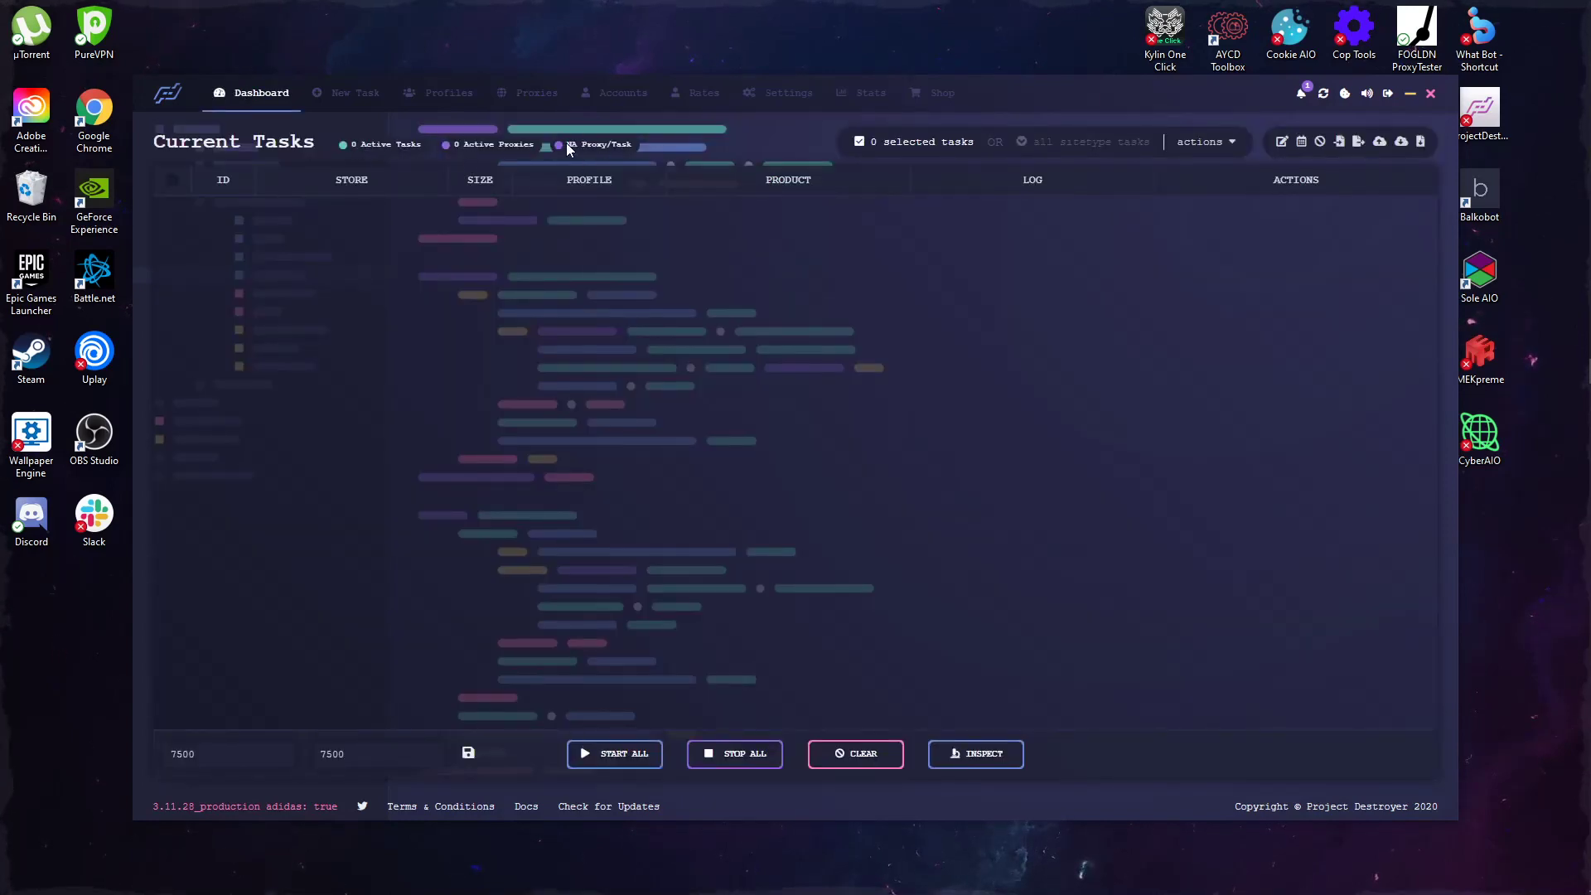
Step: Create 20 Footlocker tasks on the Test Test profile, then clear them from the dashboard
{"action": "left_click", "coordinate": [355, 97]}
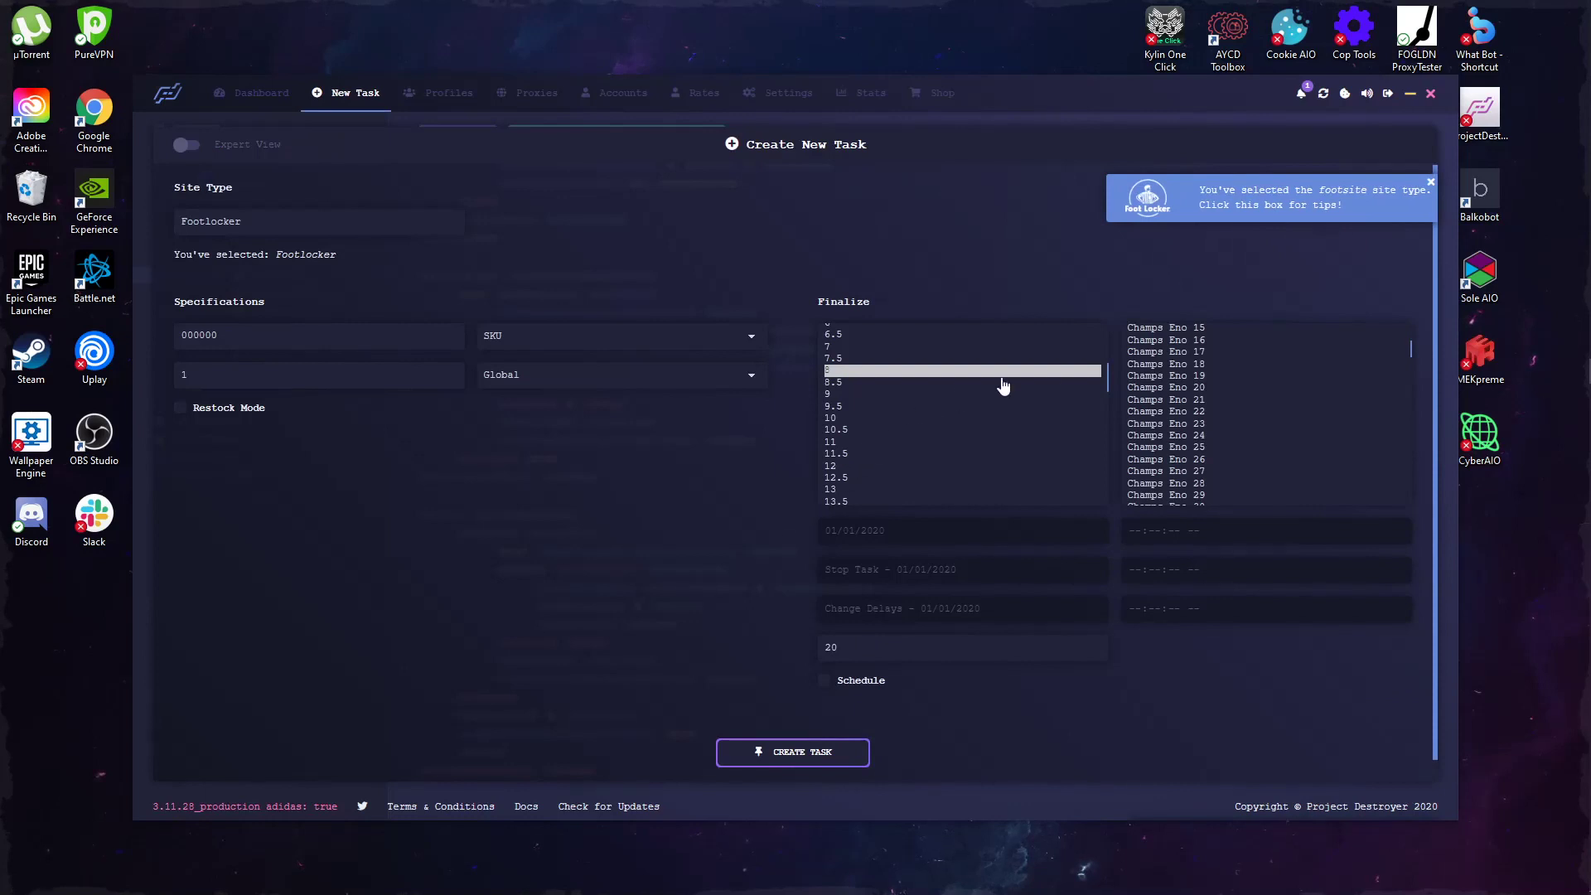
{"action": "scroll", "coordinate": [1185, 398], "scroll_direction": "down", "scroll_amount": 10}
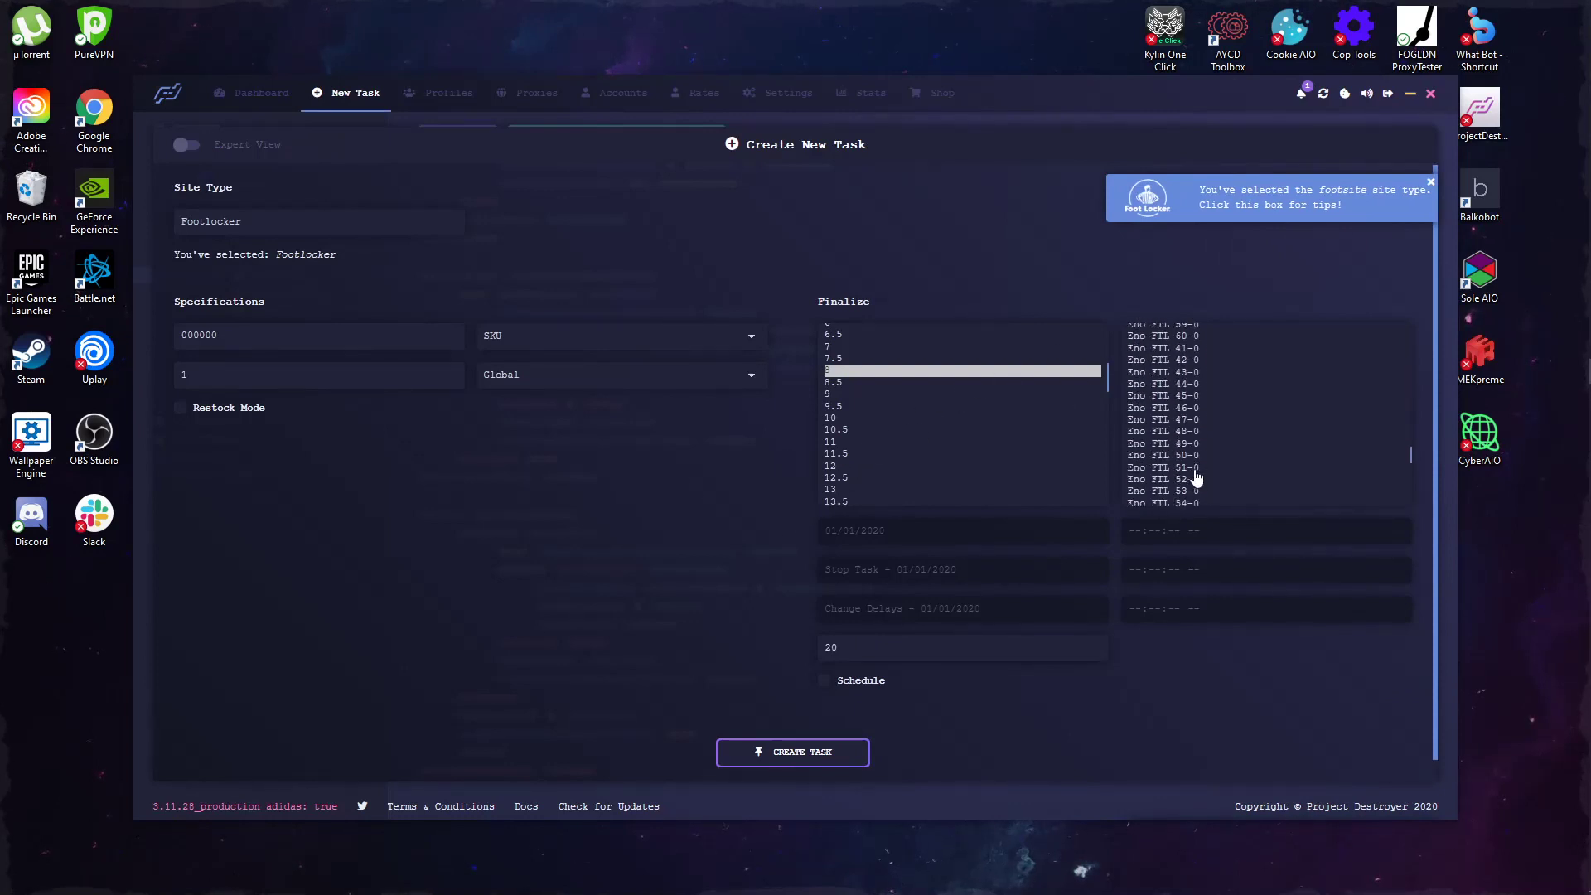
{"action": "left_click", "coordinate": [1194, 495]}
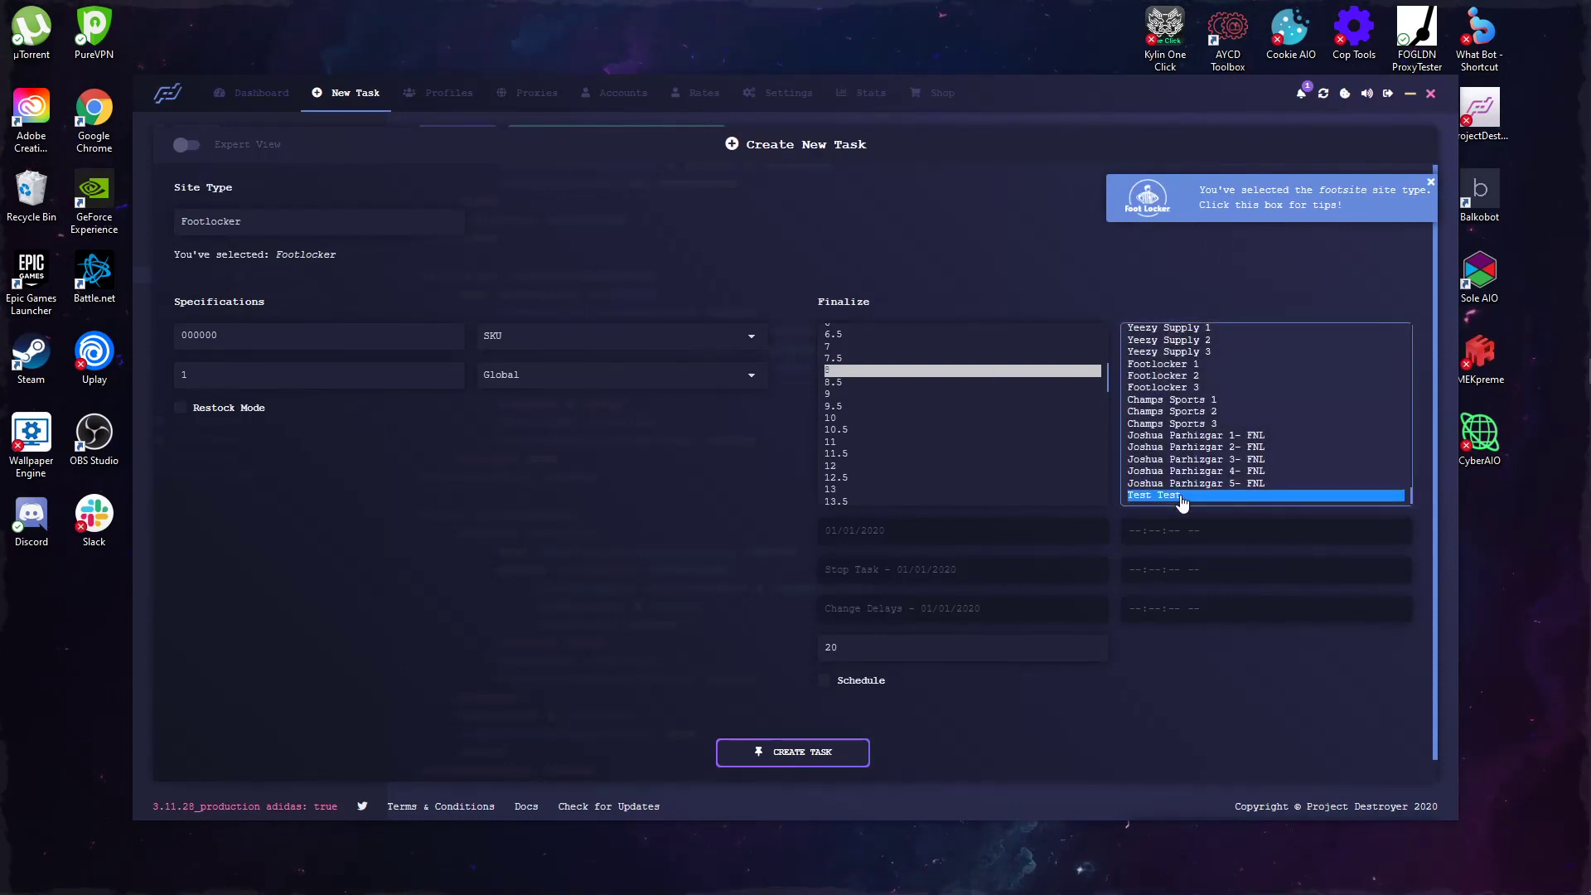
{"action": "scroll", "coordinate": [1206, 435], "scroll_direction": "up", "scroll_amount": 5}
{"action": "scroll", "coordinate": [1242, 414], "scroll_direction": "down", "scroll_amount": 6}
{"action": "left_click", "coordinate": [608, 526]}
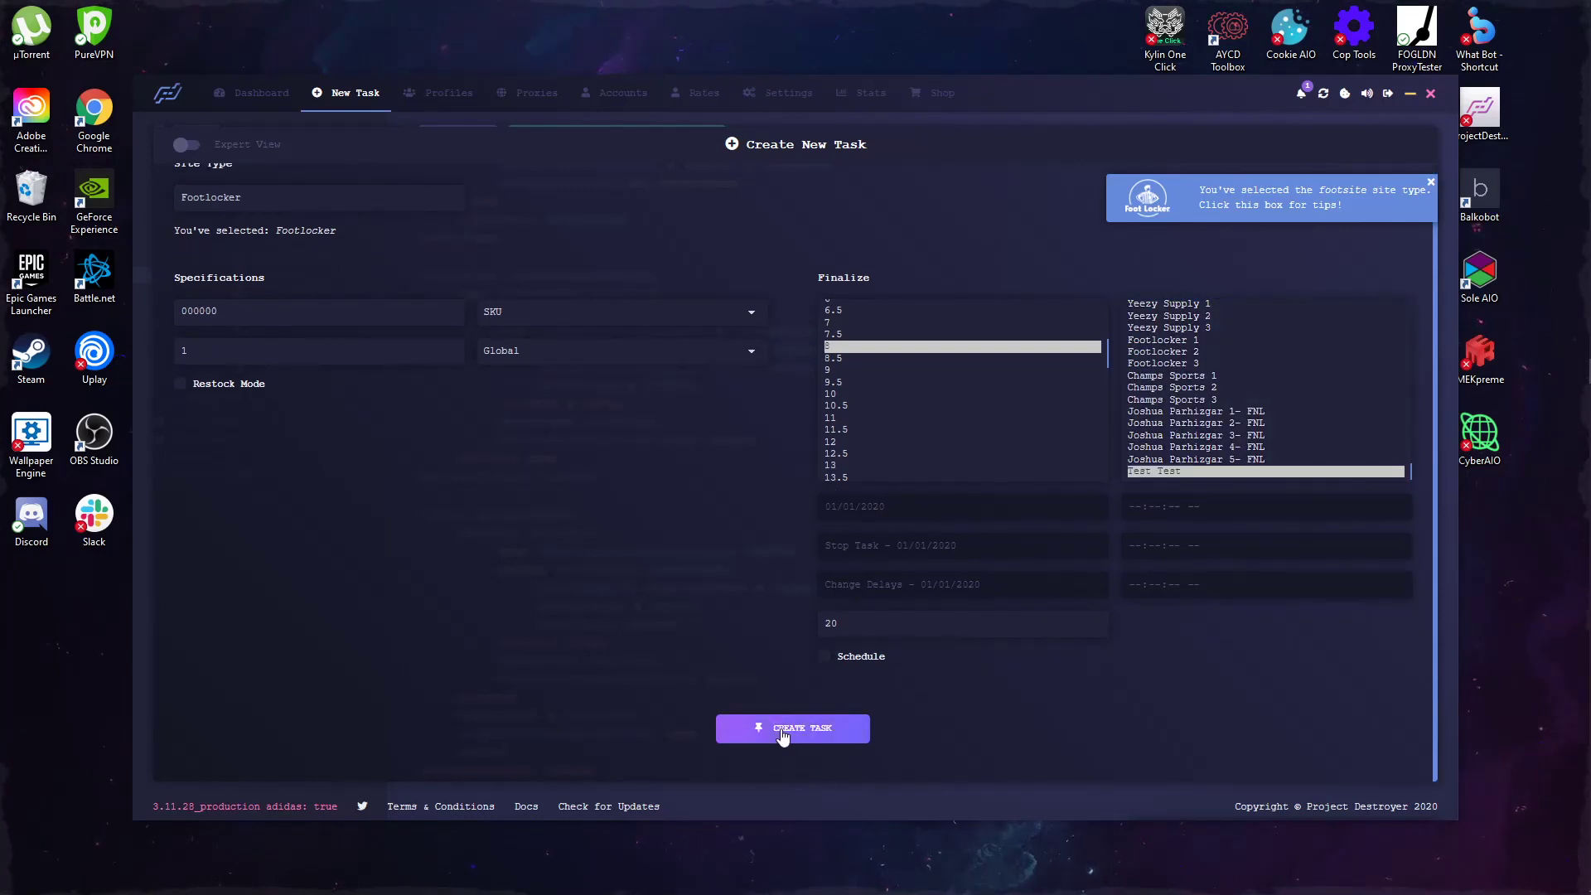
{"action": "left_click", "coordinate": [782, 736]}
{"action": "left_click", "coordinate": [262, 92]}
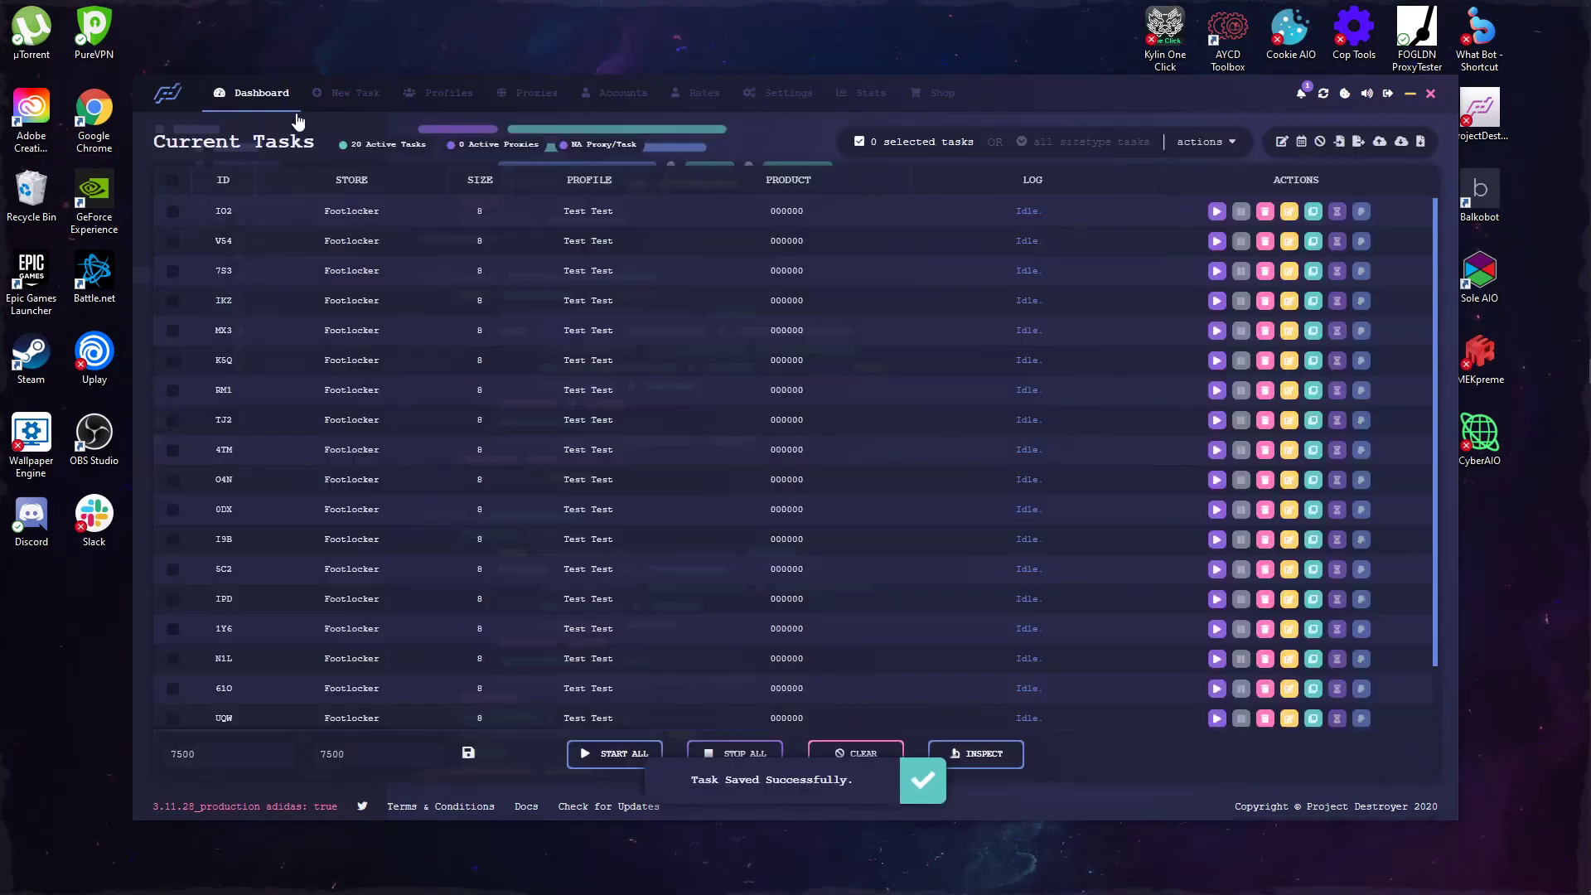
{"action": "scroll", "coordinate": [696, 348], "scroll_direction": "down", "scroll_amount": 1}
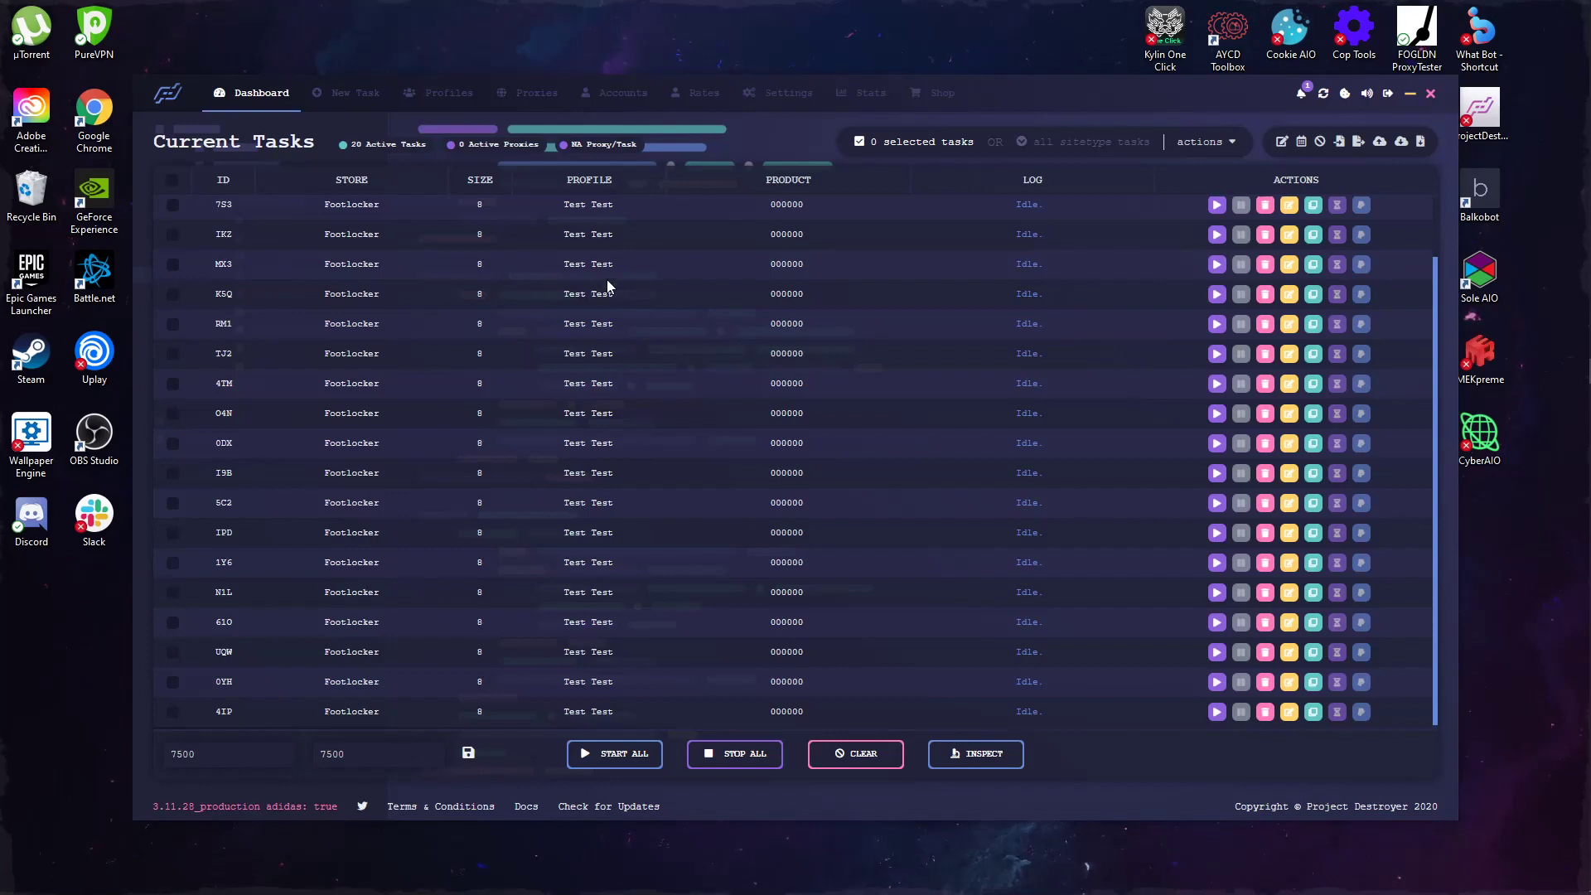
{"action": "scroll", "coordinate": [589, 265], "scroll_direction": "up", "scroll_amount": 1}
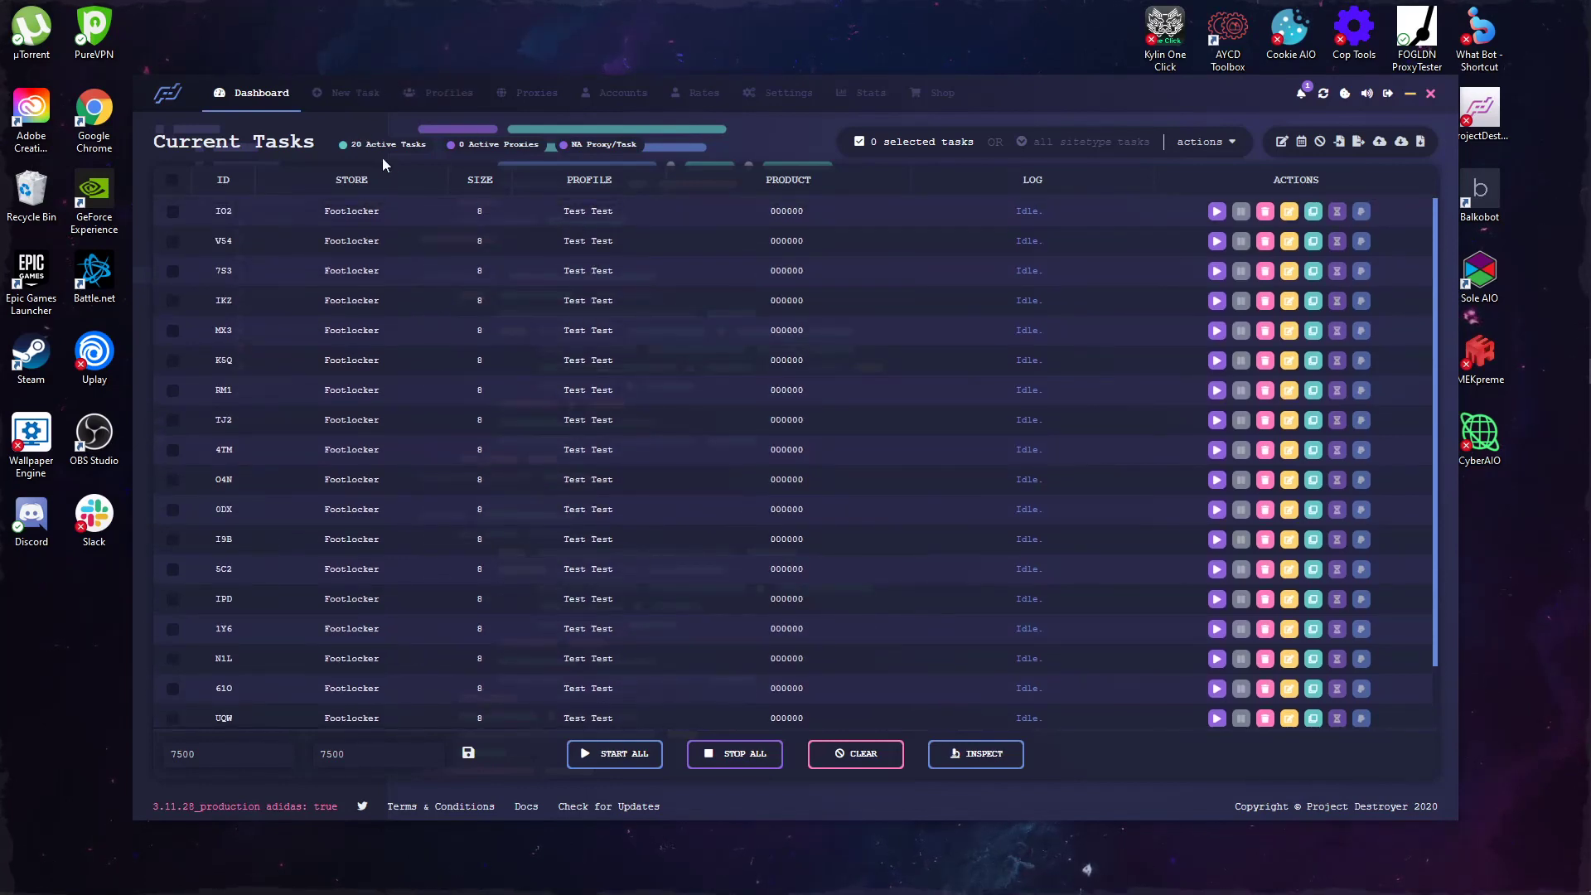
{"action": "left_click", "coordinate": [855, 753]}
Step: Recreate the tasks with RANDOM size and return to the dashboard
{"action": "left_click", "coordinate": [357, 96]}
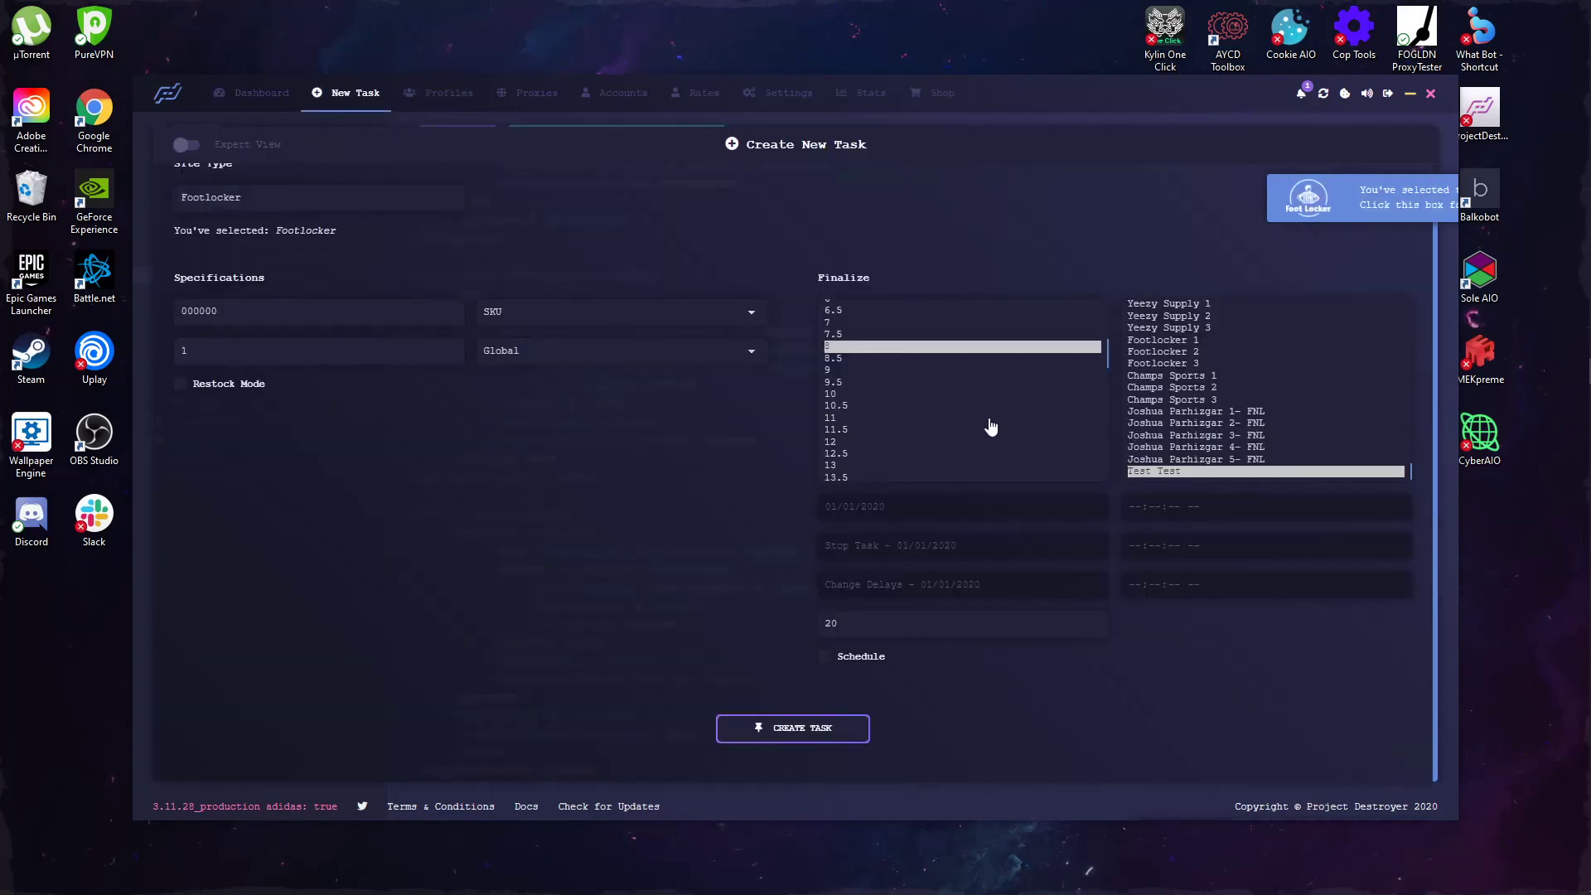
{"action": "scroll", "coordinate": [934, 351], "scroll_direction": "up", "scroll_amount": 3}
{"action": "left_click", "coordinate": [843, 334]}
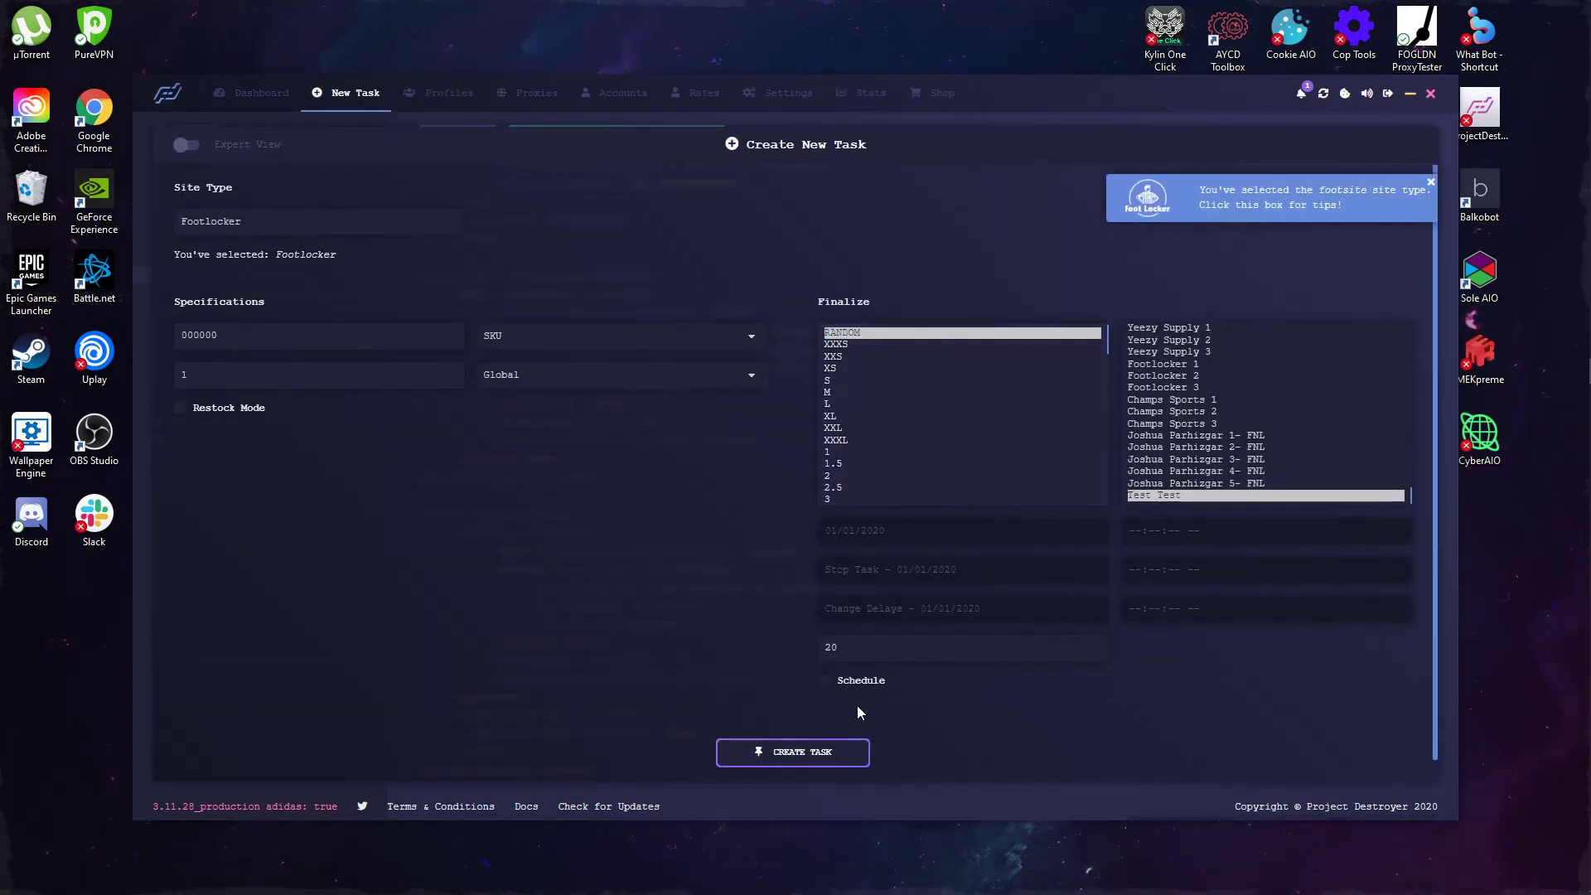
{"action": "scroll", "coordinate": [857, 705], "scroll_direction": "down", "scroll_amount": 1}
{"action": "left_click", "coordinate": [826, 734]}
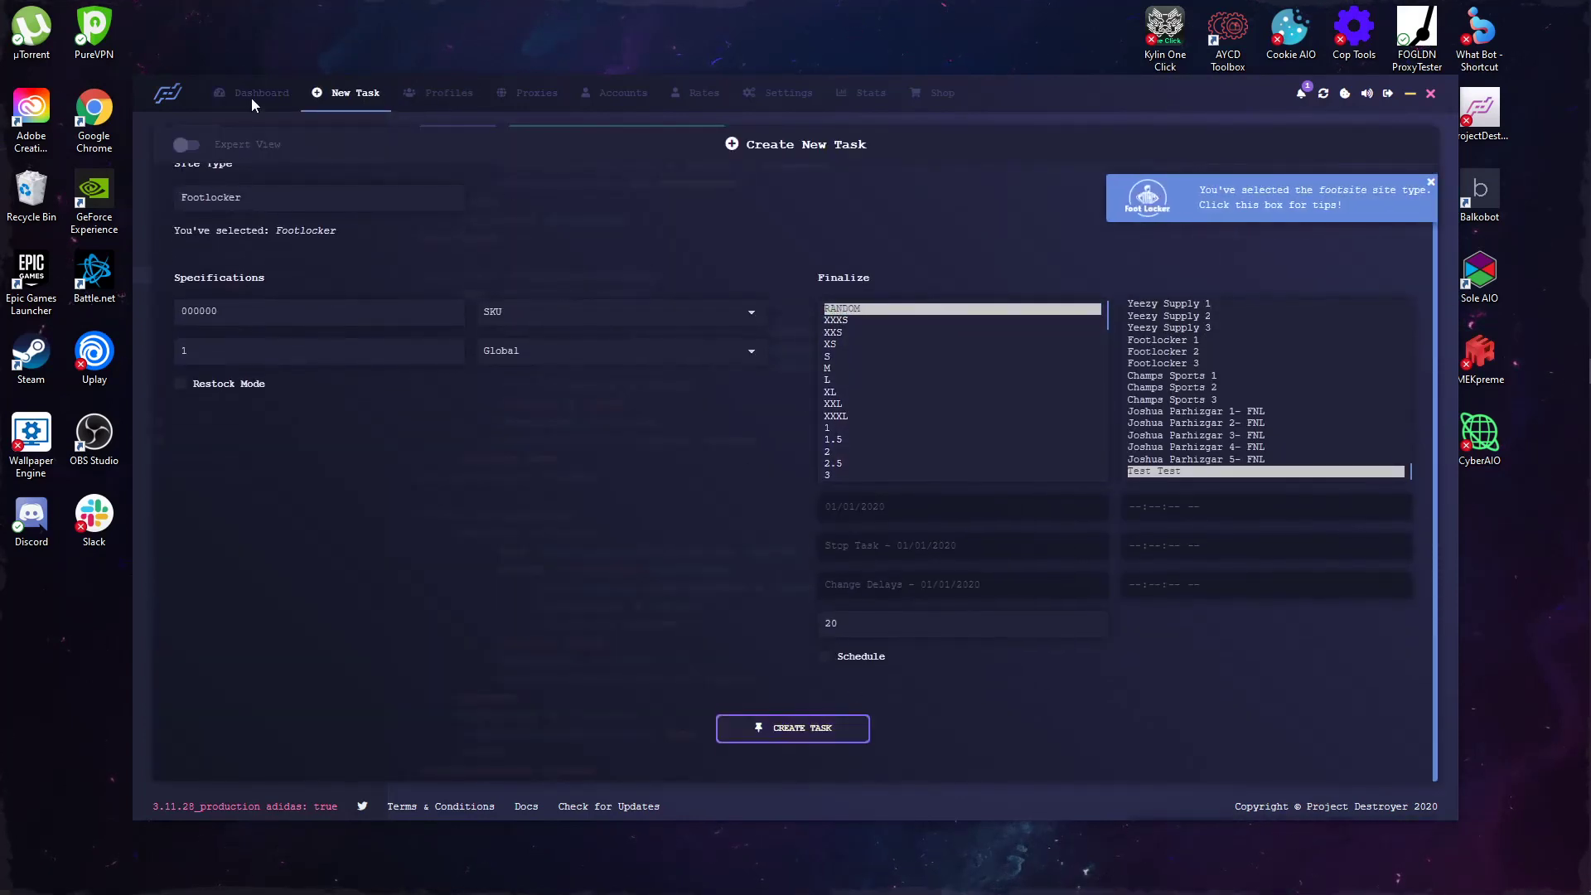
{"action": "left_click", "coordinate": [263, 94]}
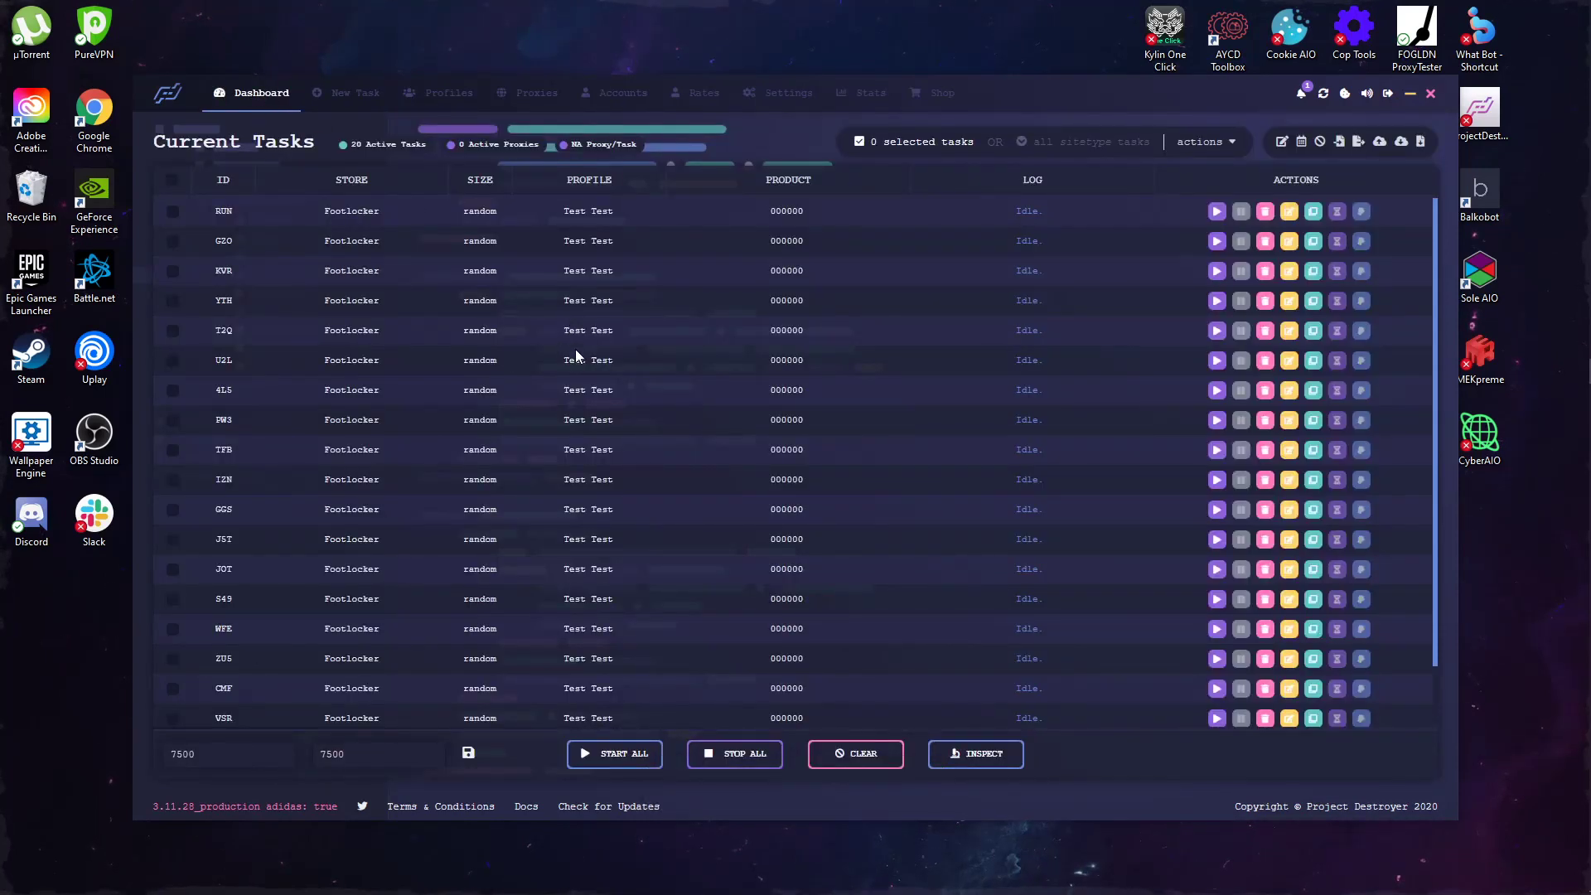
{"action": "scroll", "coordinate": [661, 454], "scroll_direction": "down", "scroll_amount": 2}
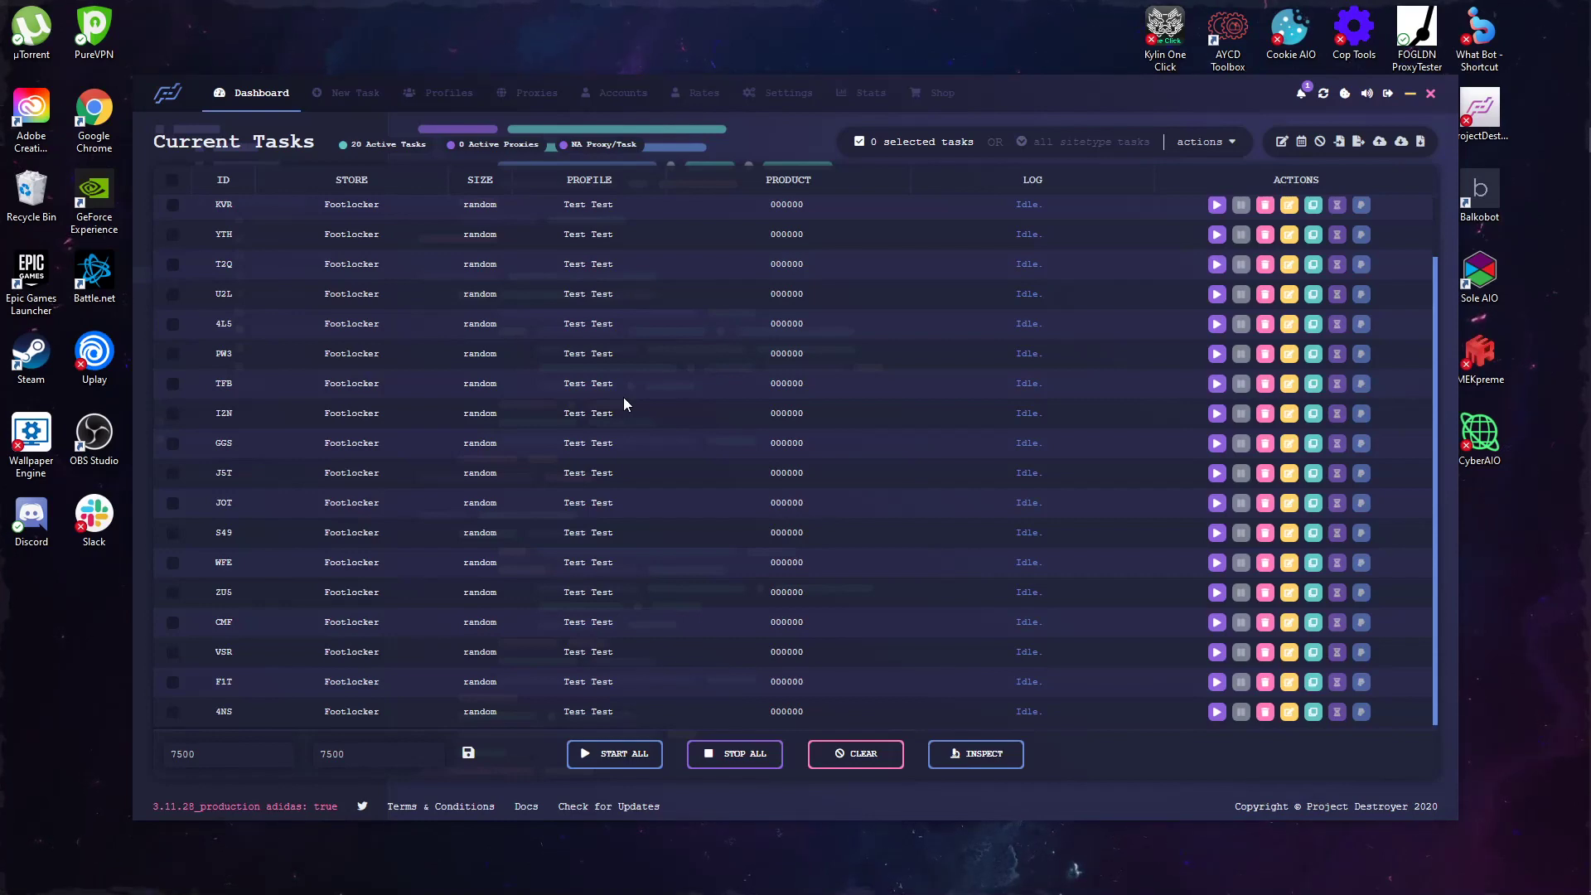
Step: Try delay values of 10000, 9000, 8000 and 800, saving each attempt
{"action": "double_click", "coordinate": [332, 753]}
{"action": "type", "text": "10000"}
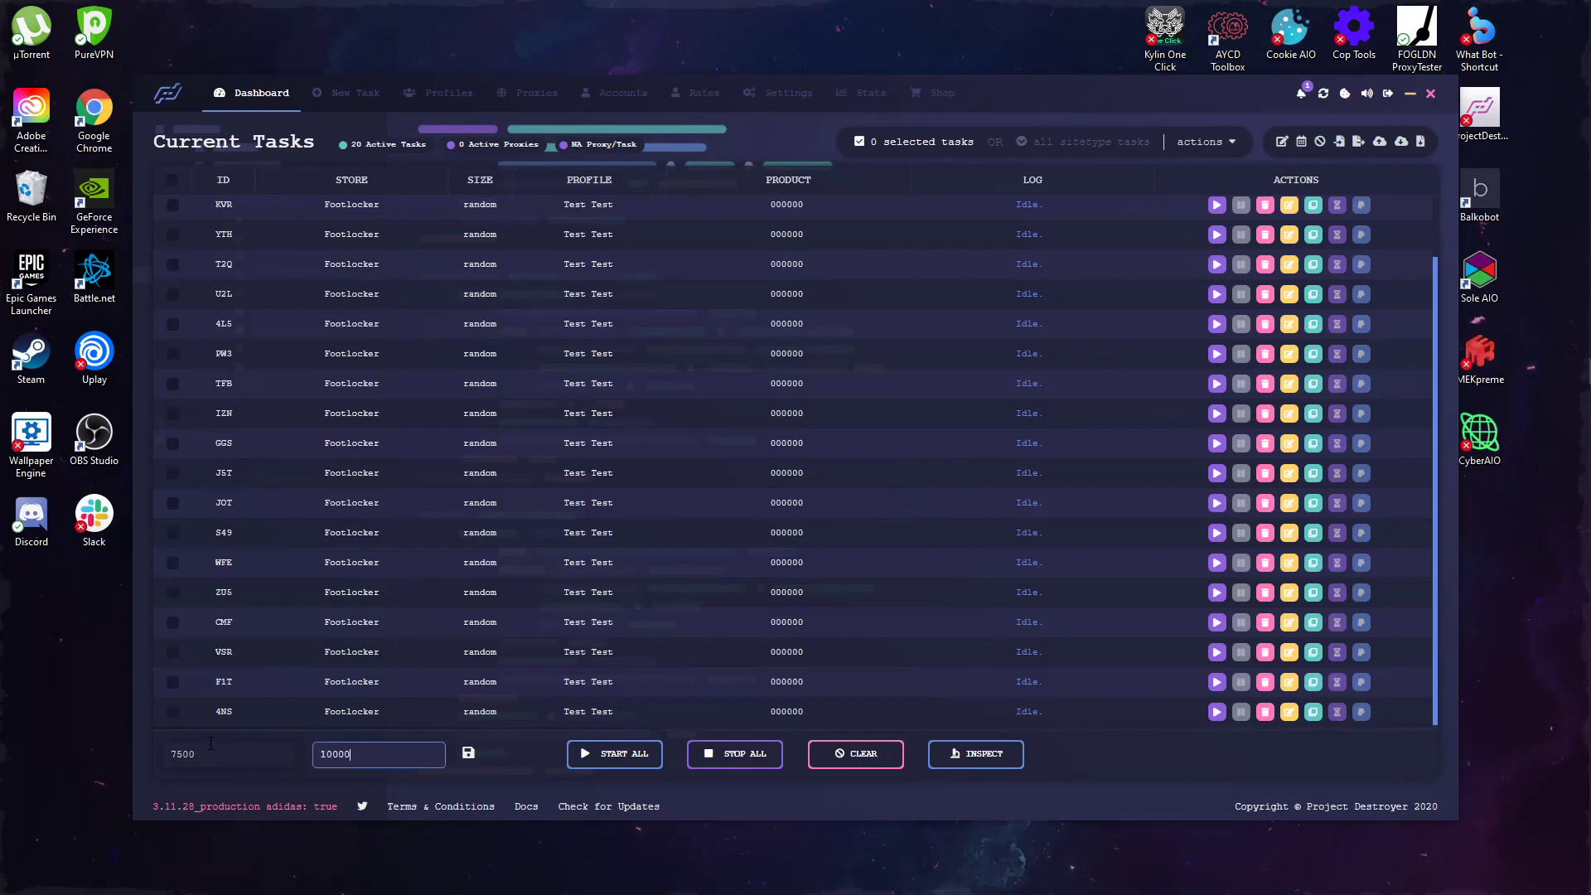
{"action": "double_click", "coordinate": [211, 743]}
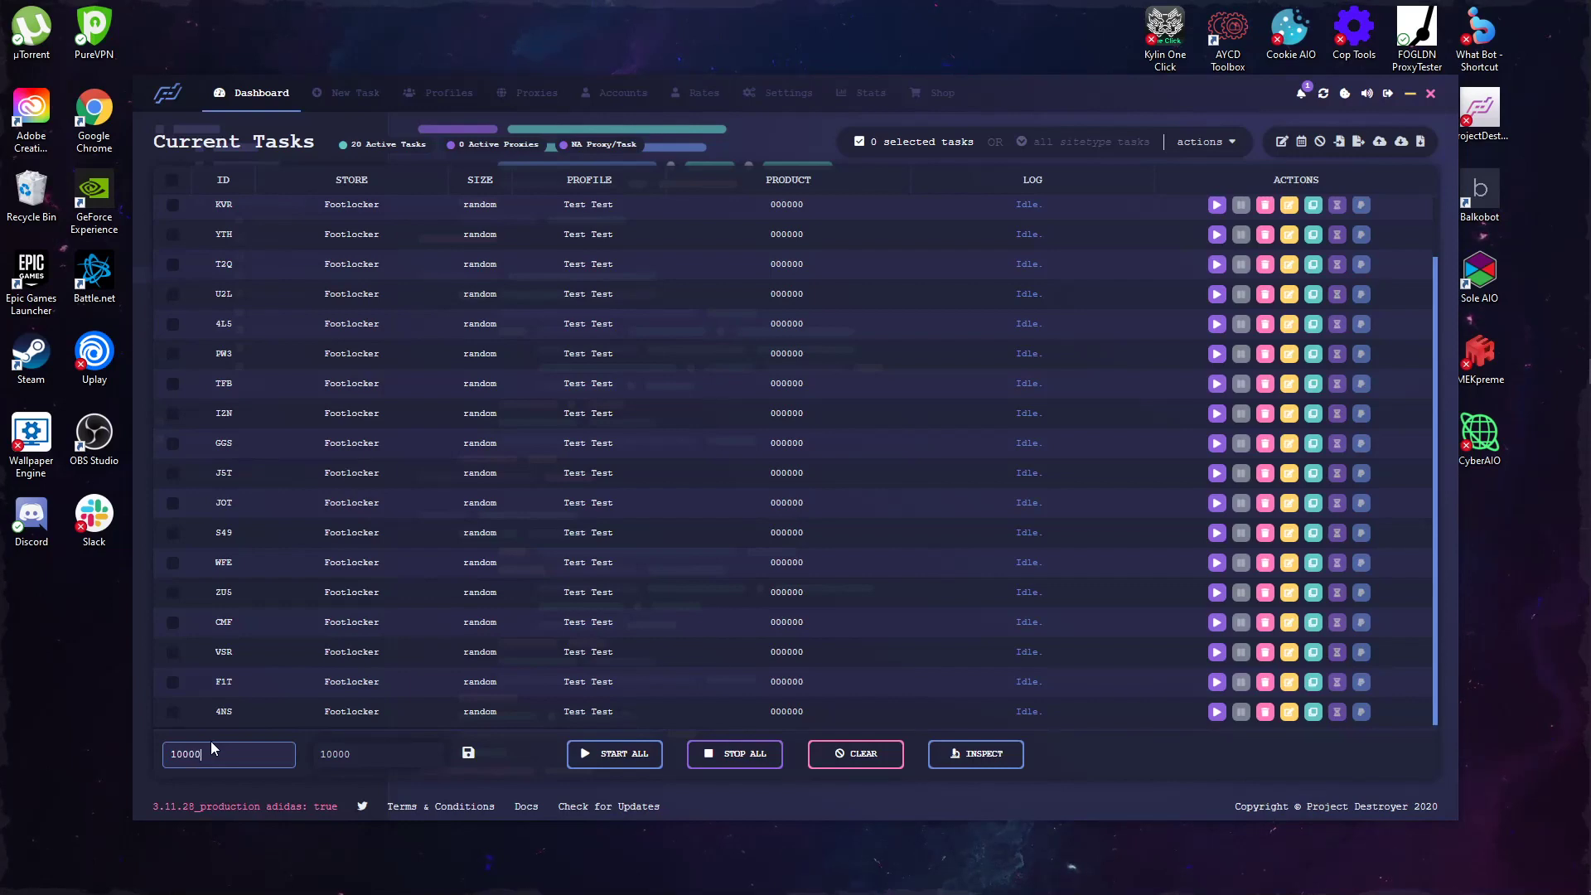
{"action": "left_click", "coordinate": [469, 754]}
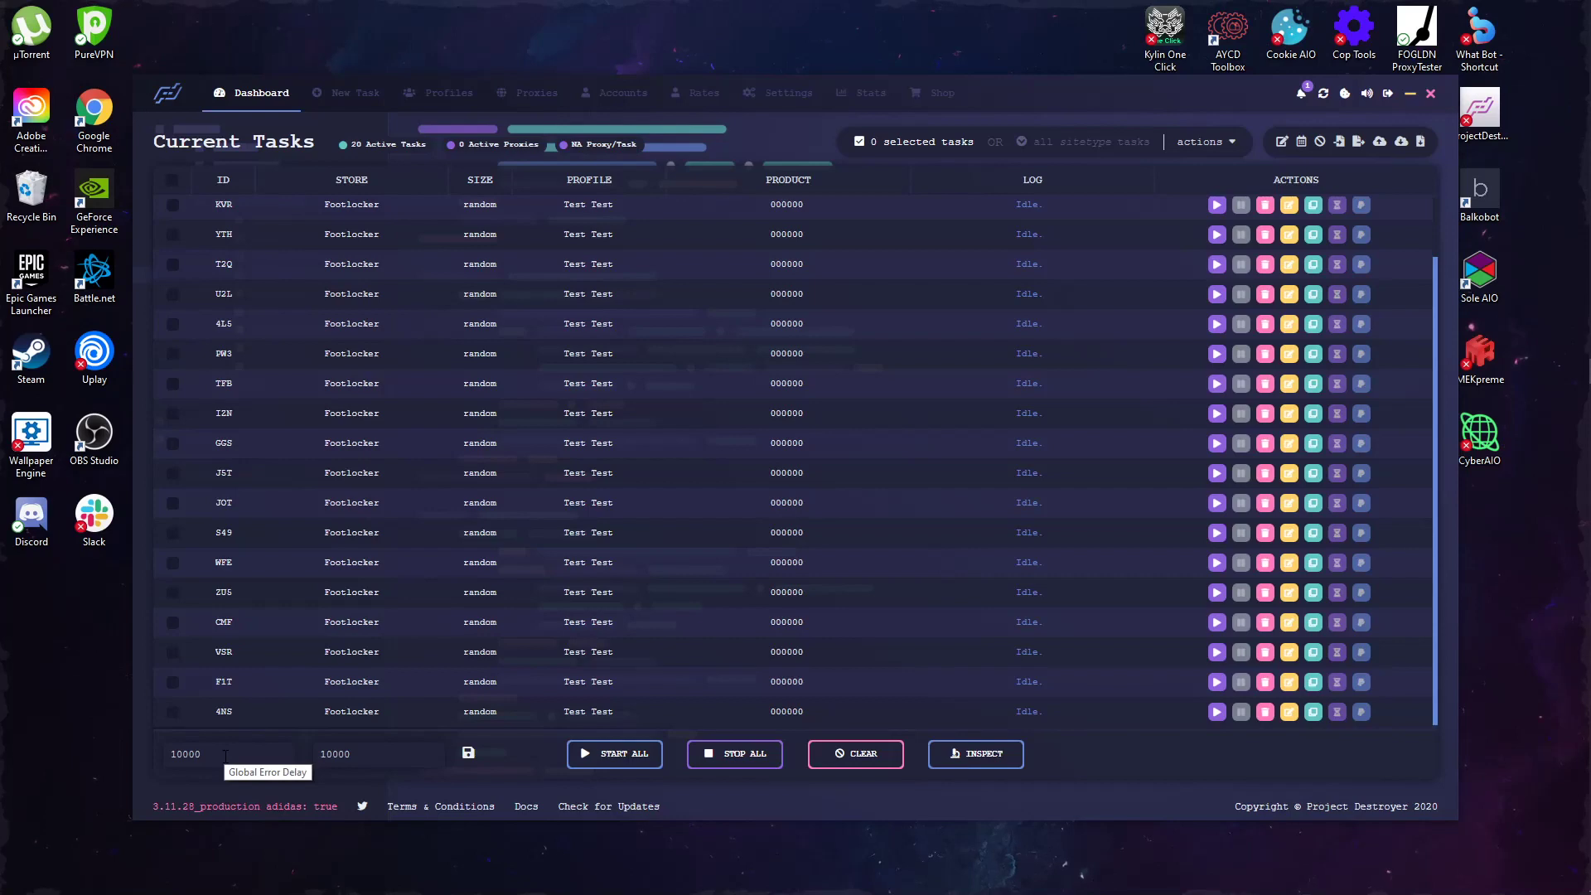
{"action": "double_click", "coordinate": [390, 751]}
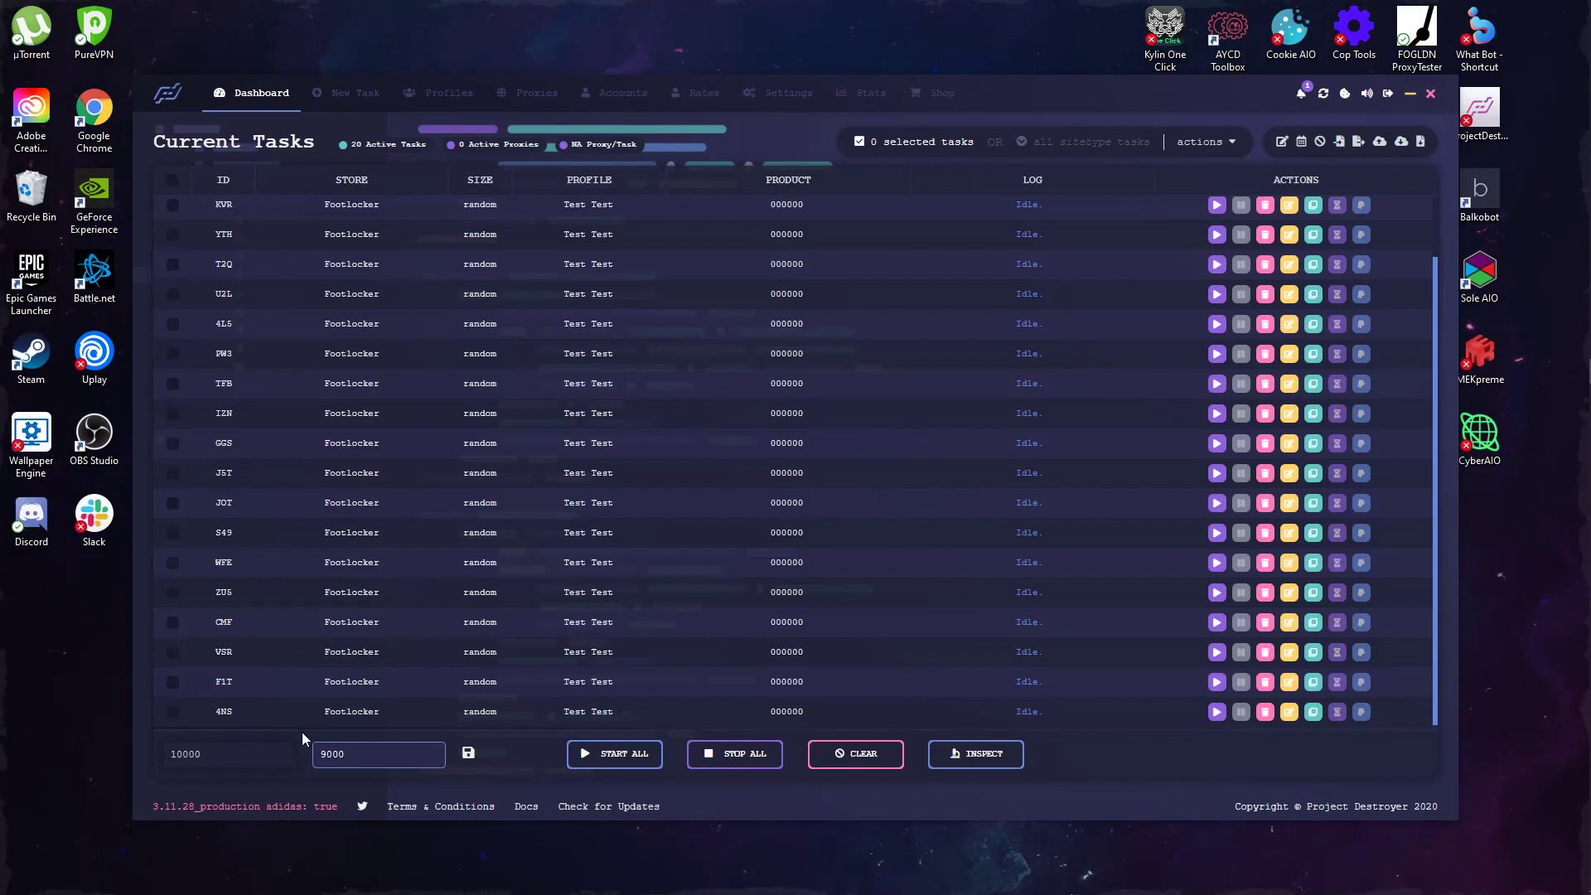
{"action": "double_click", "coordinate": [279, 750]}
{"action": "type", "text": "9000"}
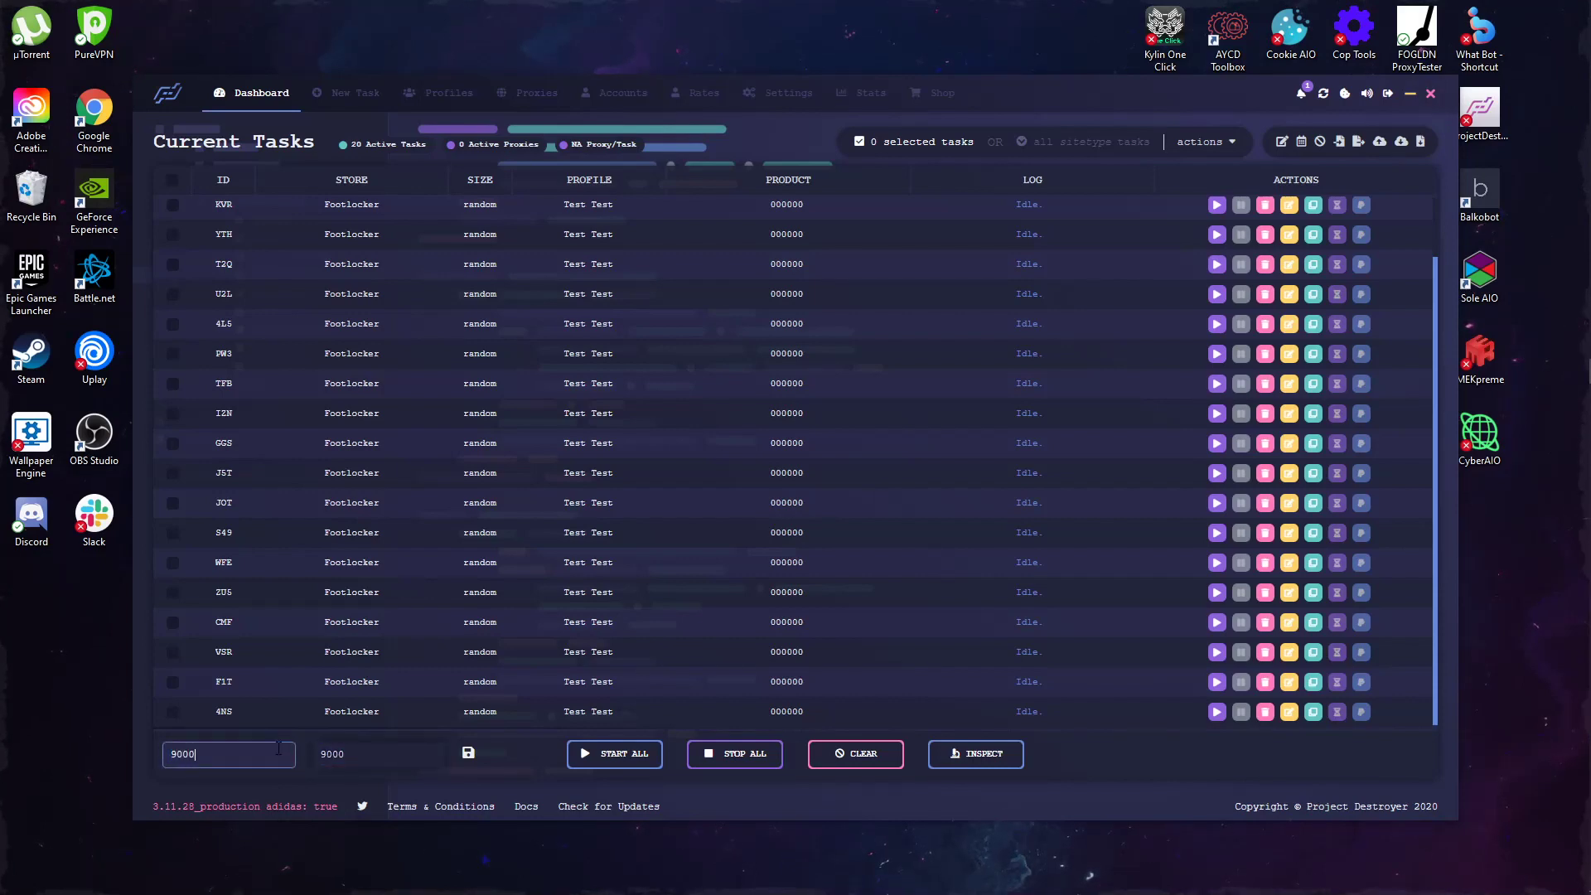
{"action": "left_click", "coordinate": [466, 755]}
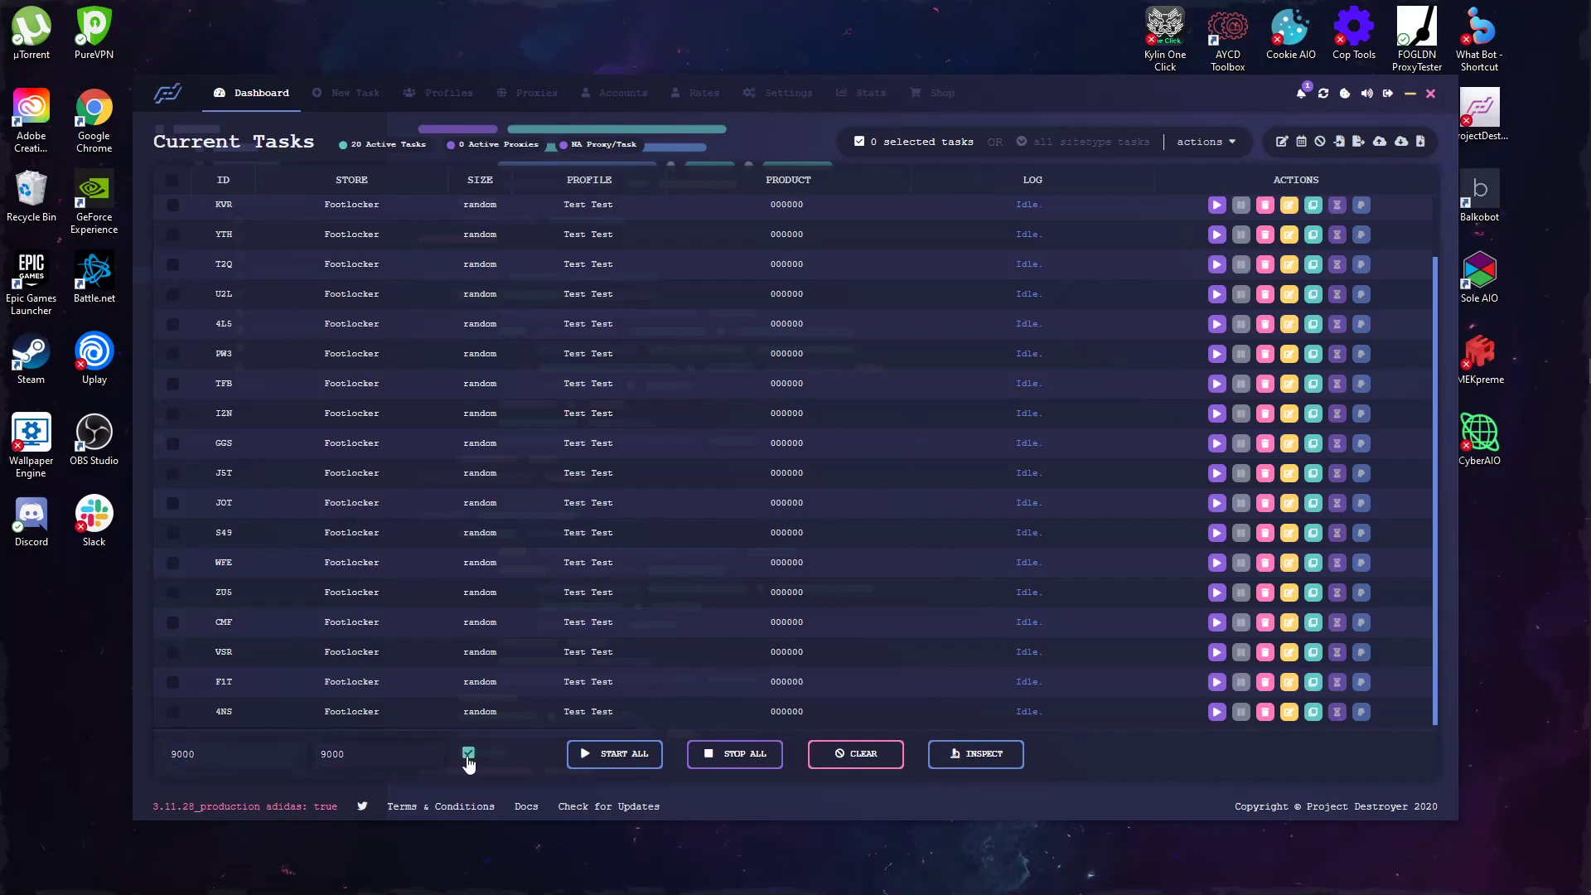
{"action": "double_click", "coordinate": [381, 759]}
{"action": "type", "text": "800"}
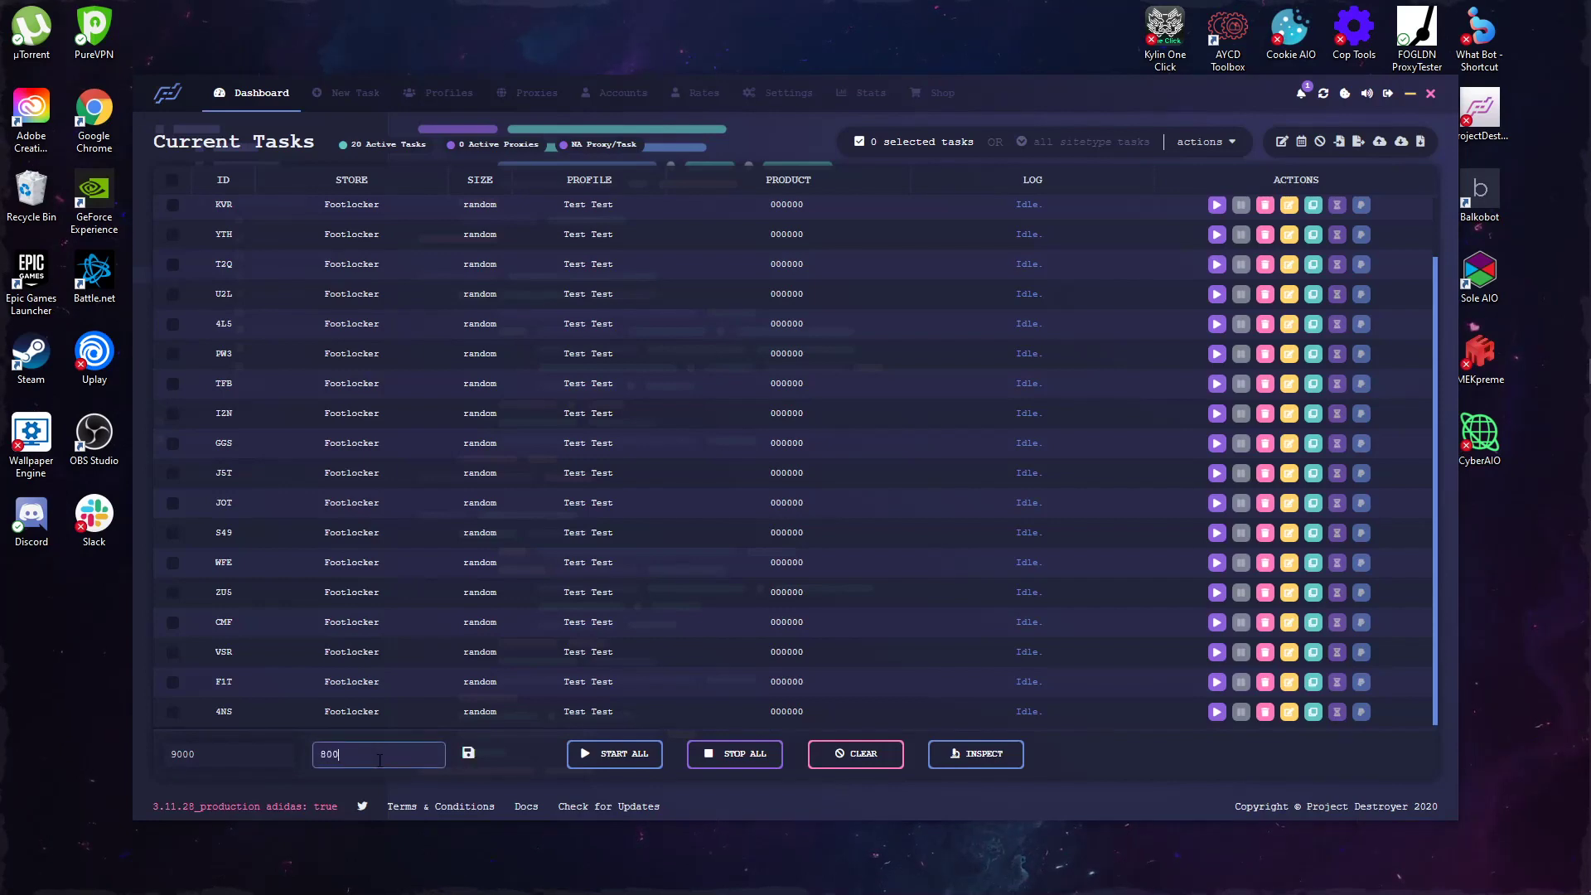
{"action": "double_click", "coordinate": [236, 750]}
{"action": "type", "text": "8000"}
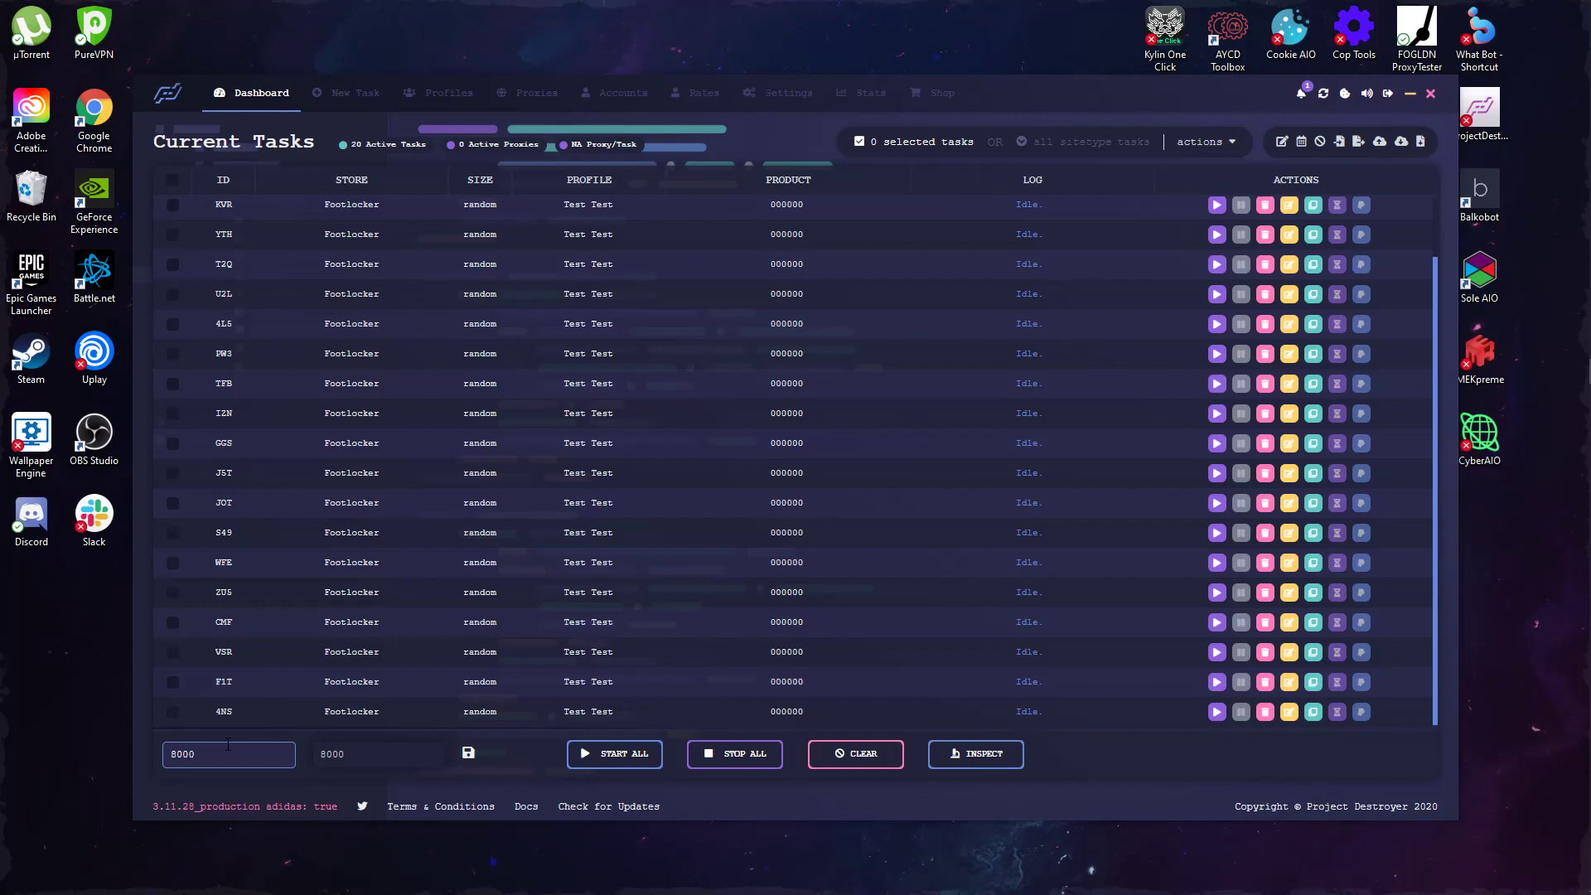
{"action": "left_click", "coordinate": [467, 752]}
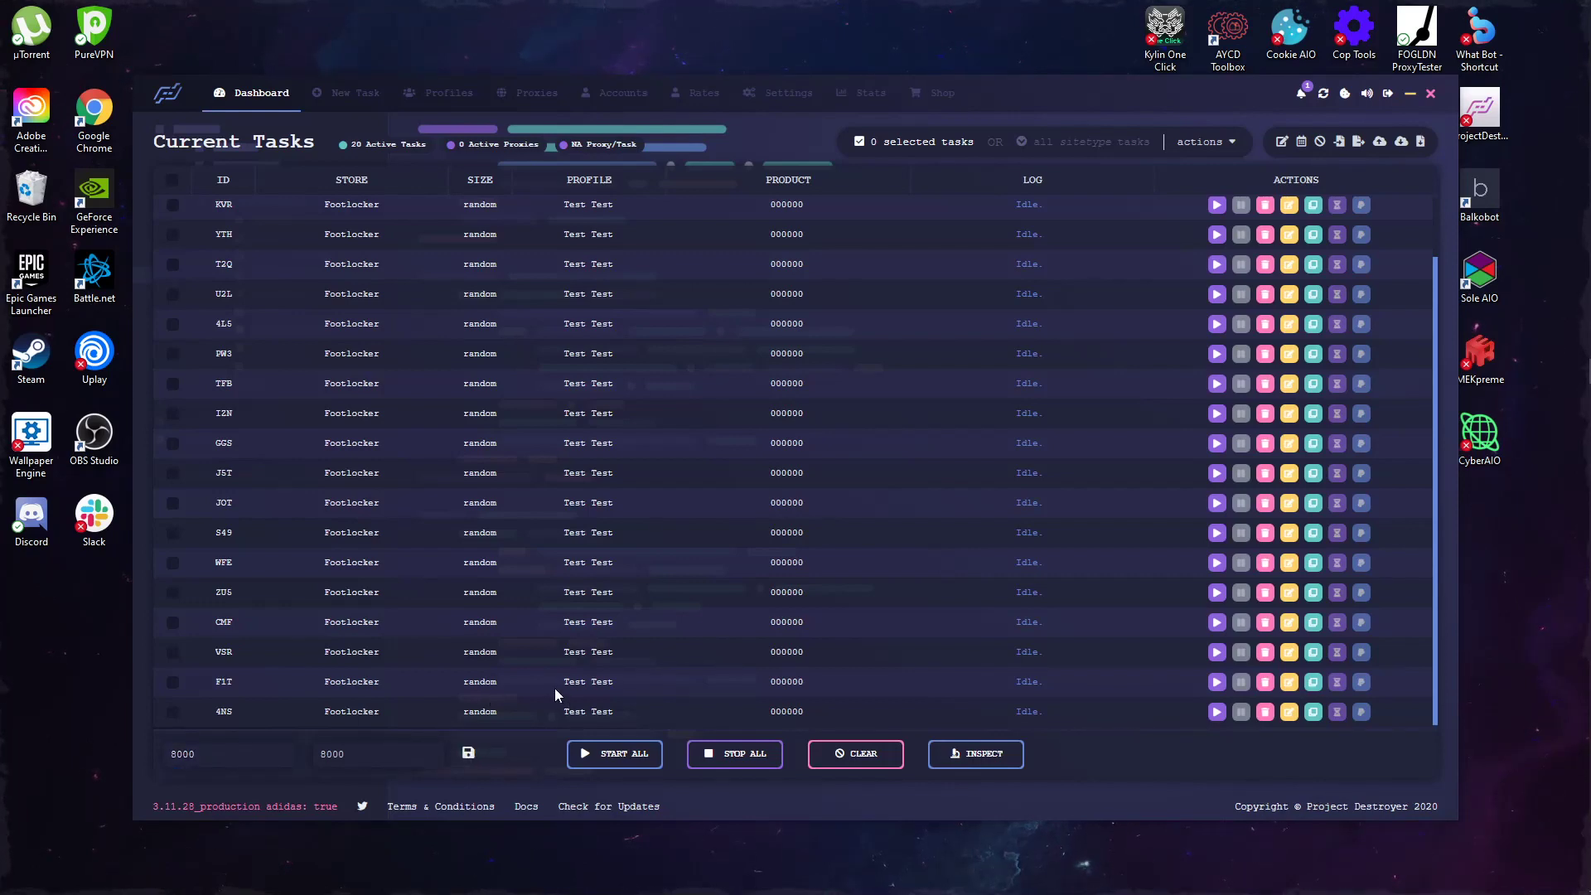
Step: Set both delay boxes to 3800 and save them
{"action": "double_click", "coordinate": [314, 763]}
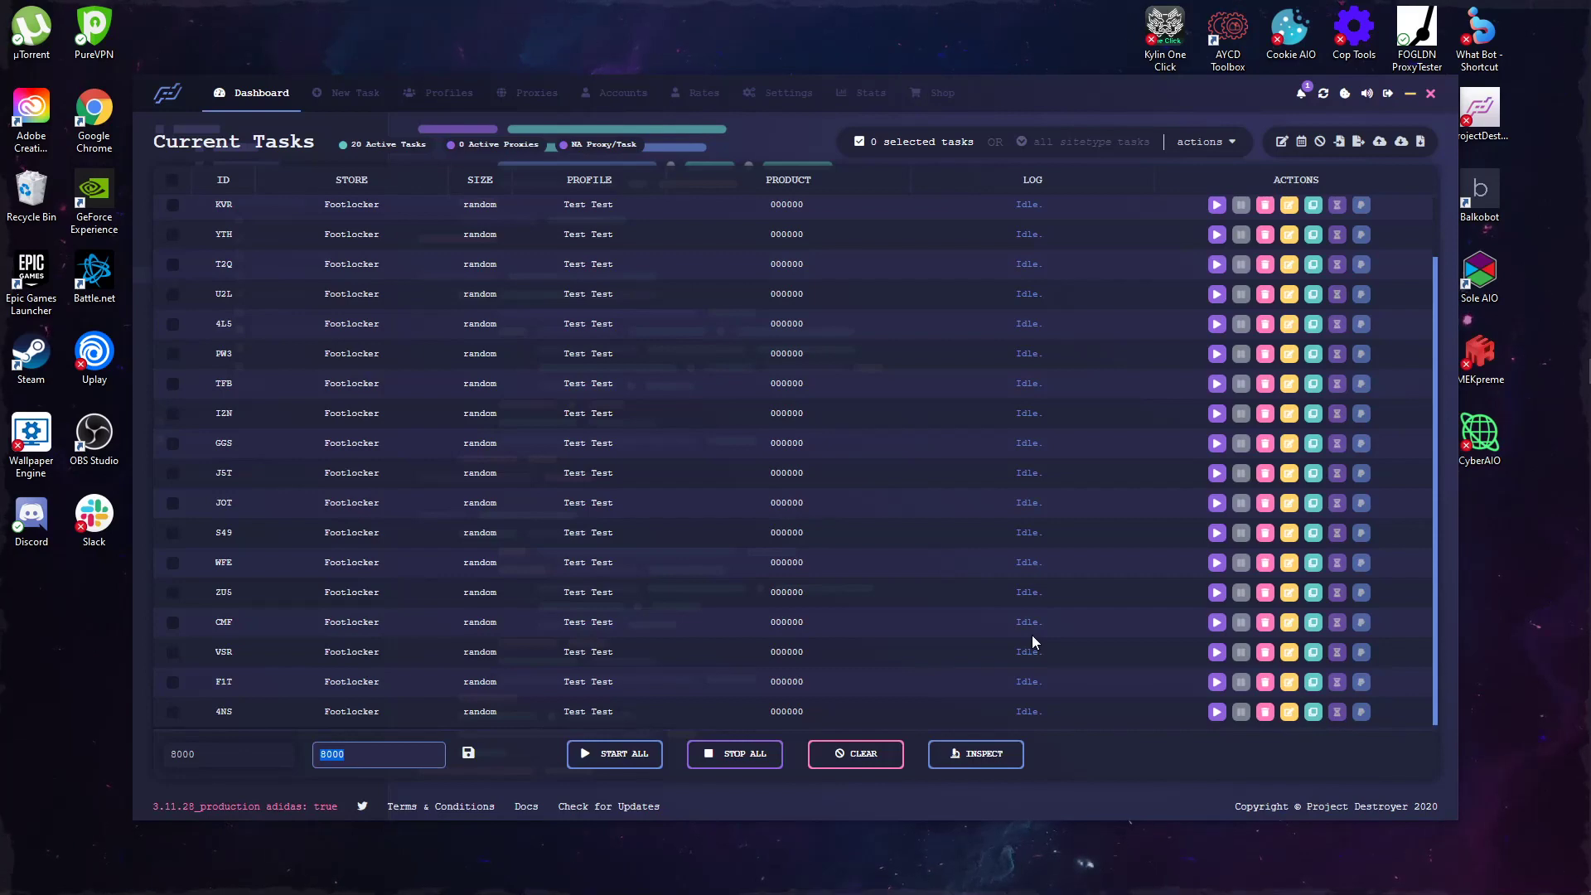
{"action": "type", "text": "450"}
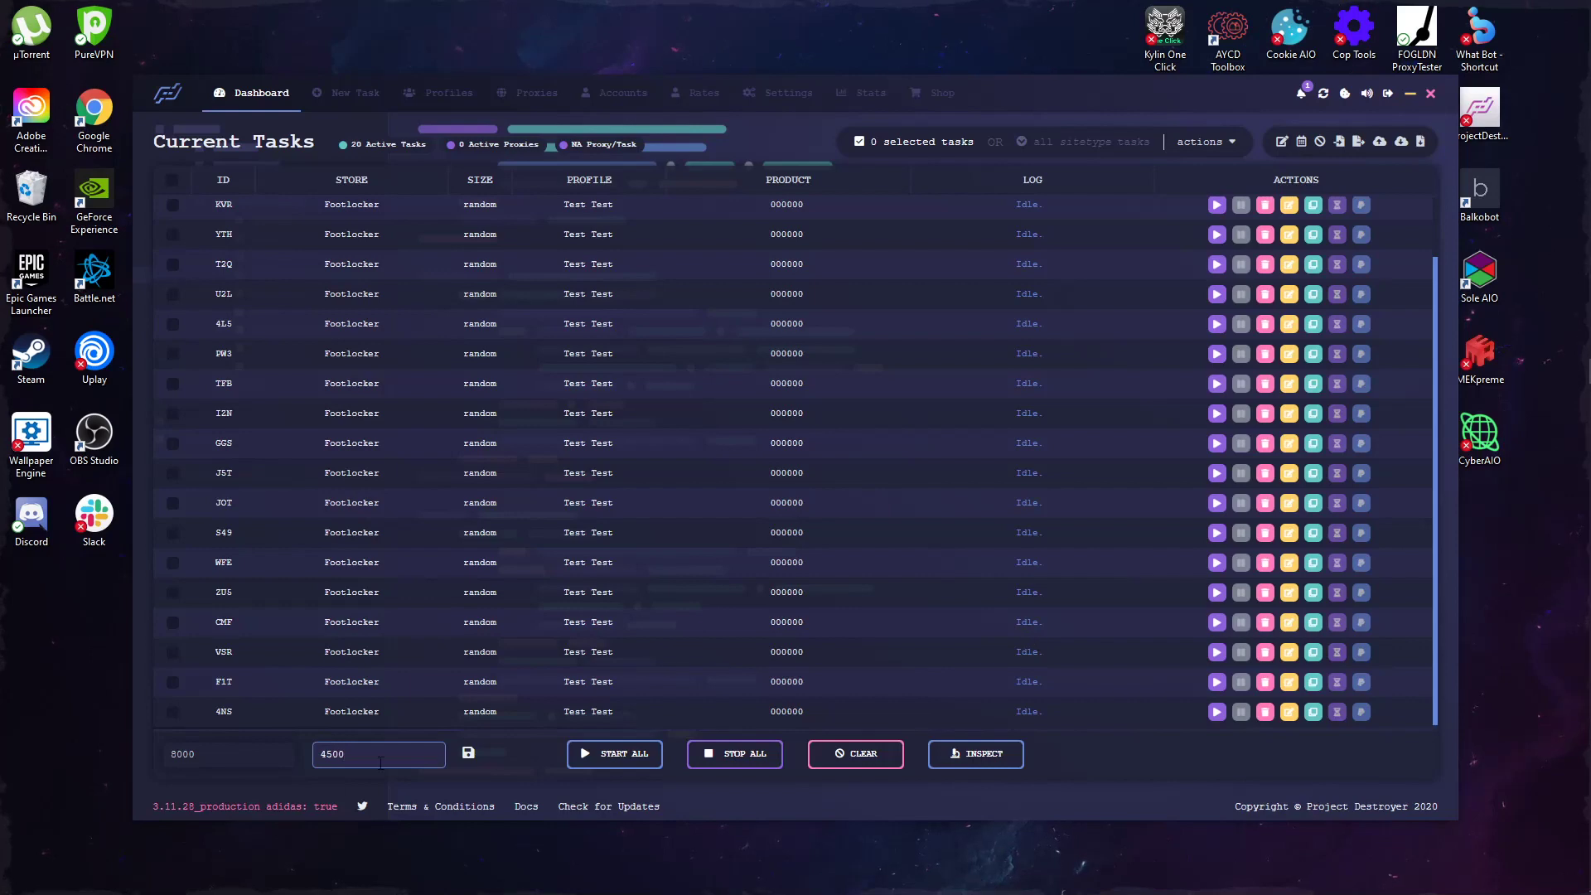
{"action": "double_click", "coordinate": [241, 764]}
{"action": "type", "text": "4500"}
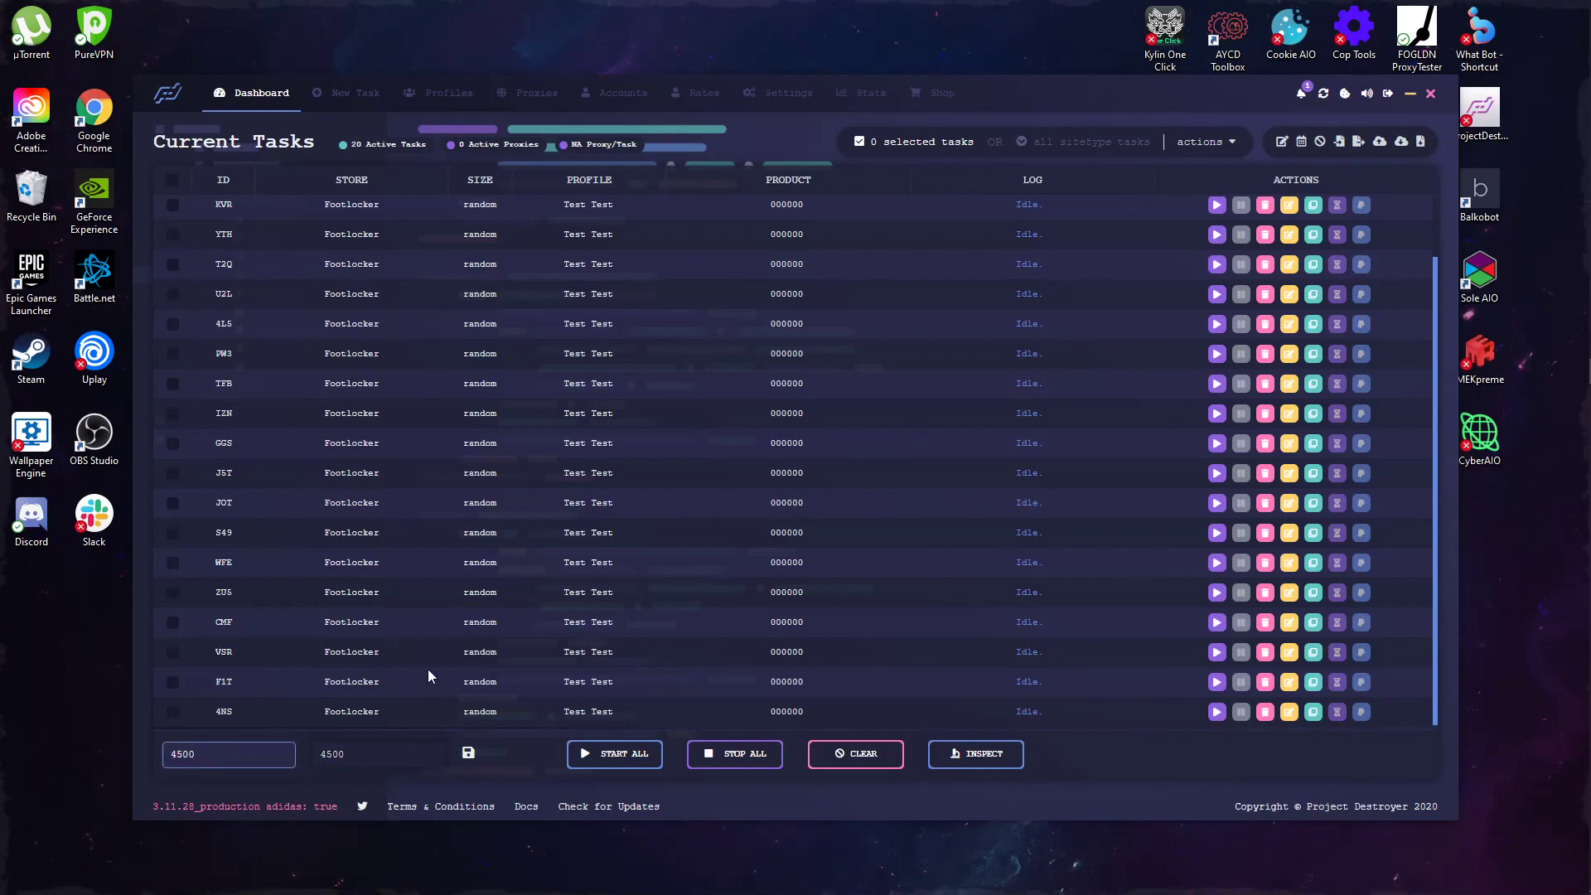
{"action": "key", "text": "BackSpace"}
{"action": "key", "text": "BackSpace"}
{"action": "type", "text": "37"}
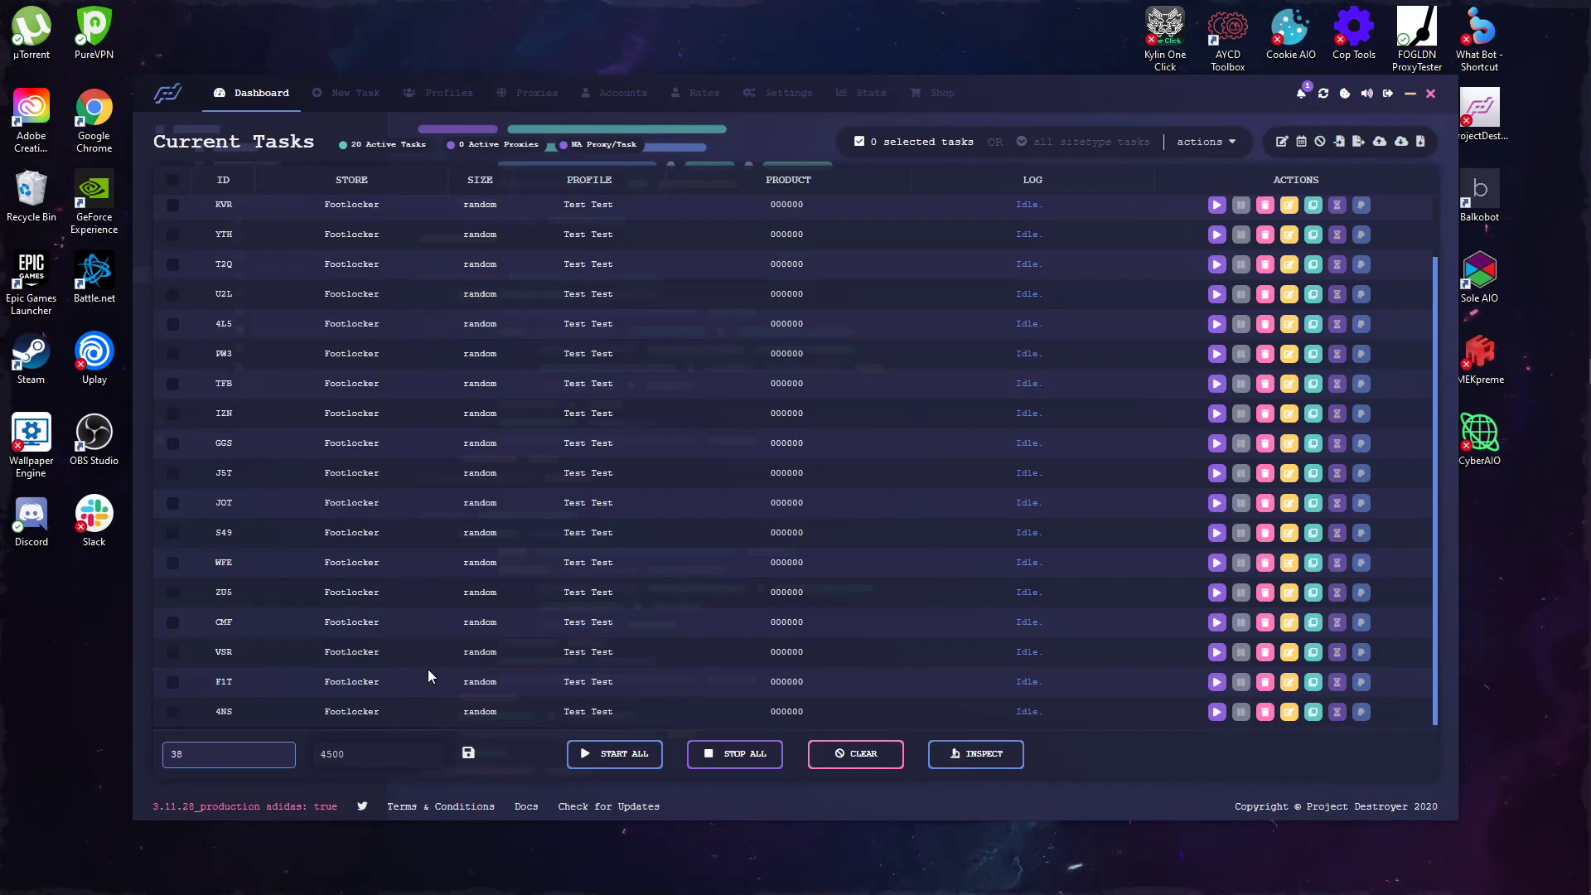
{"action": "type", "text": "00"}
{"action": "left_click", "coordinate": [412, 761]}
{"action": "key", "text": "BackSpace"}
{"action": "key", "text": "BackSpace"}
{"action": "key", "text": "BackSpace"}
{"action": "key", "text": "BackSpace"}
{"action": "type", "text": "380"}
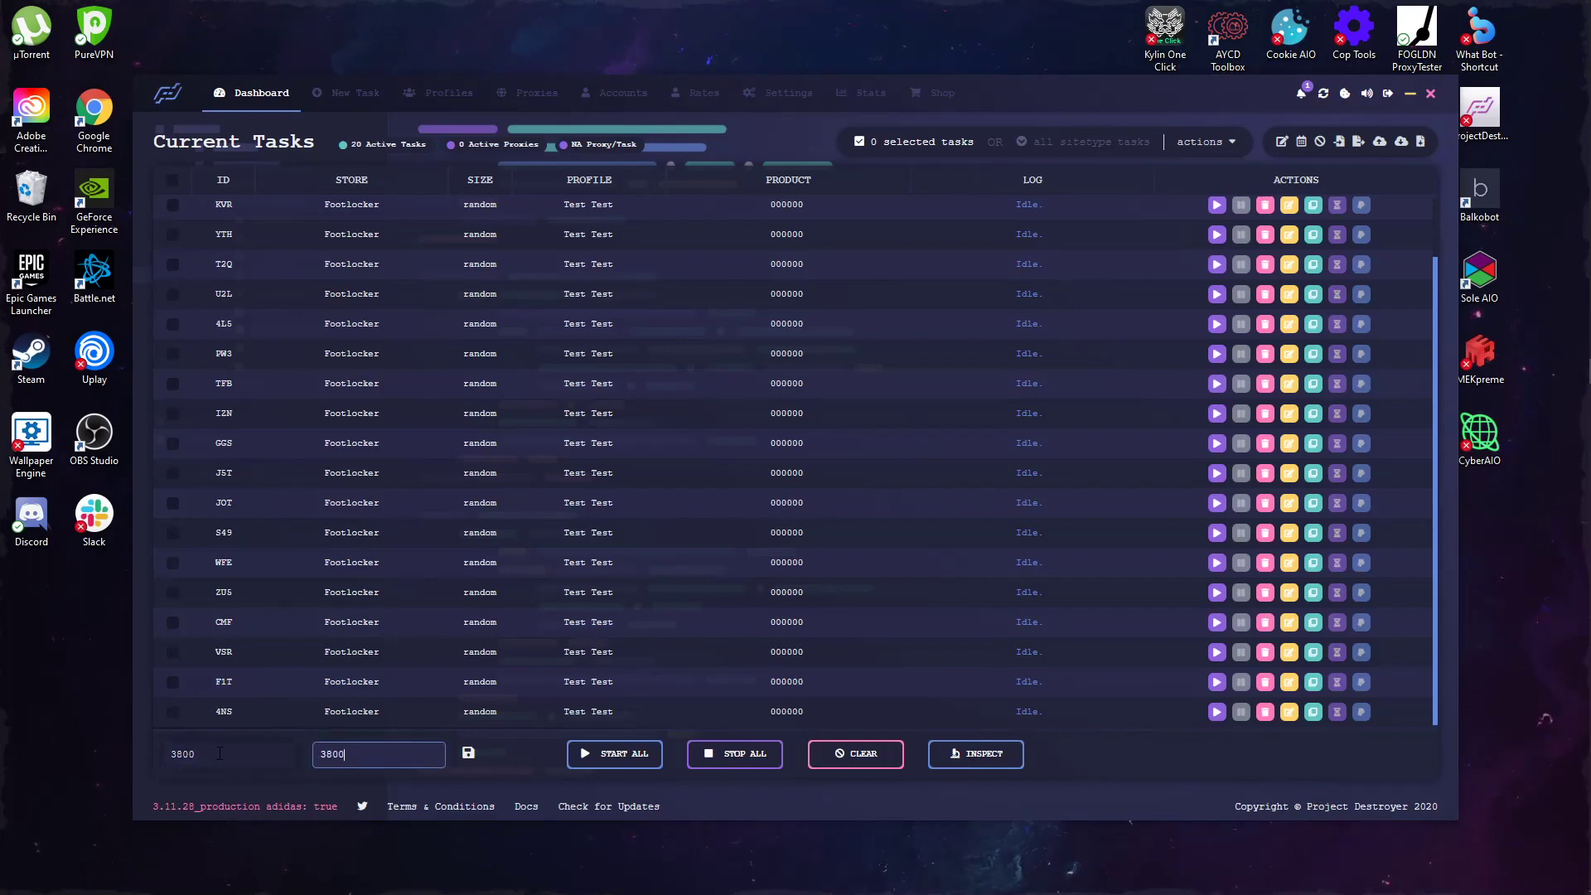
{"action": "left_click", "coordinate": [468, 754]}
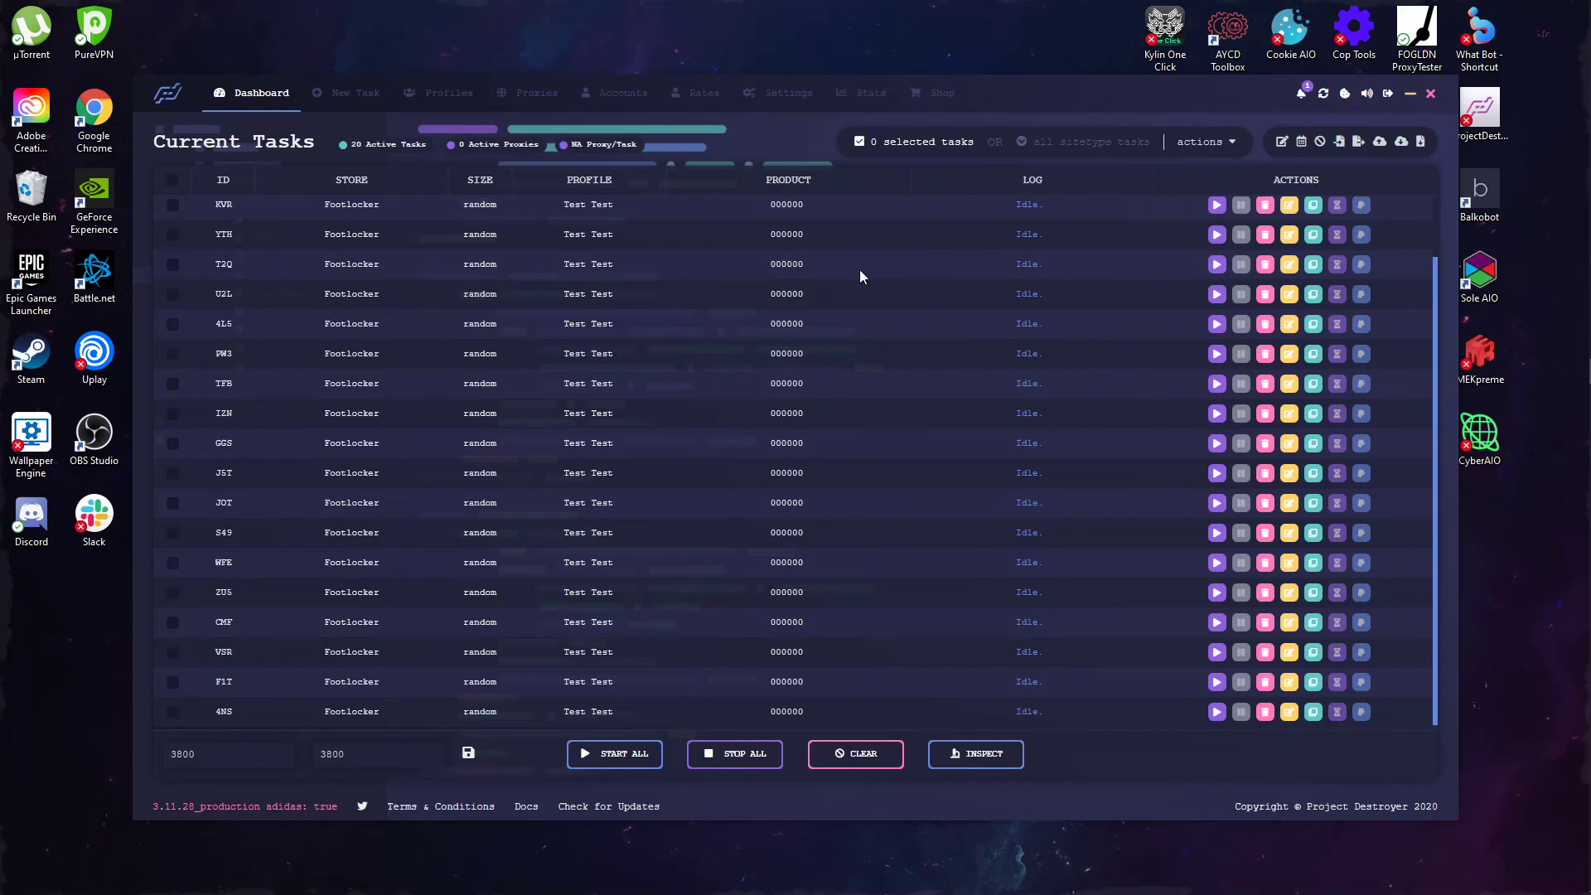
Step: Select tasks KVR and T2Q and look up the Local Host proxy group on the Proxies page
{"action": "left_click", "coordinate": [173, 207]}
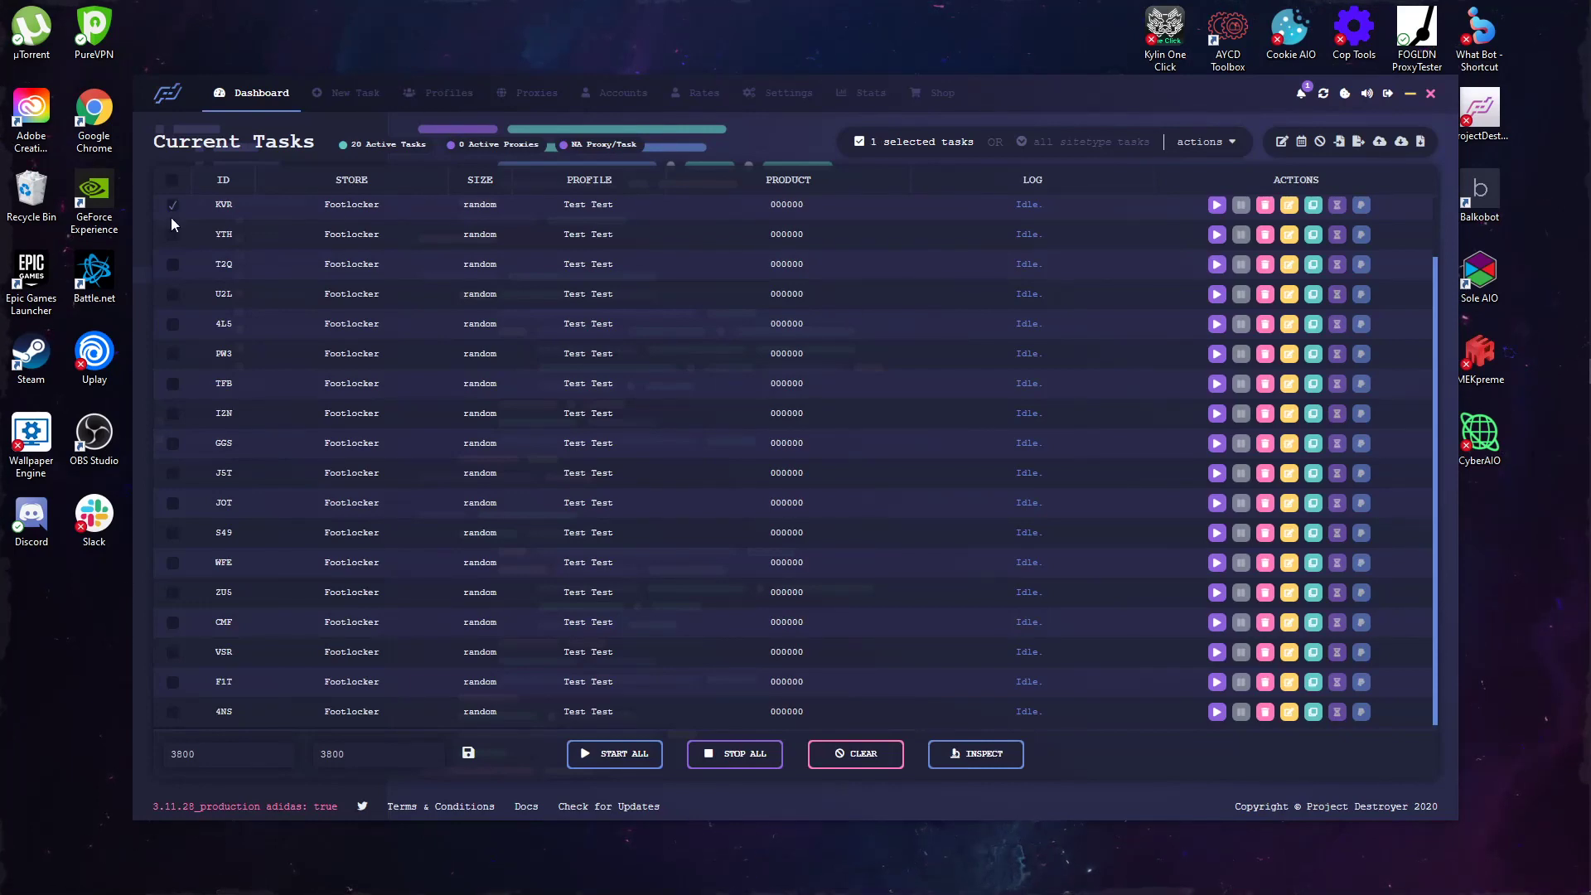
{"action": "left_click", "coordinate": [170, 267]}
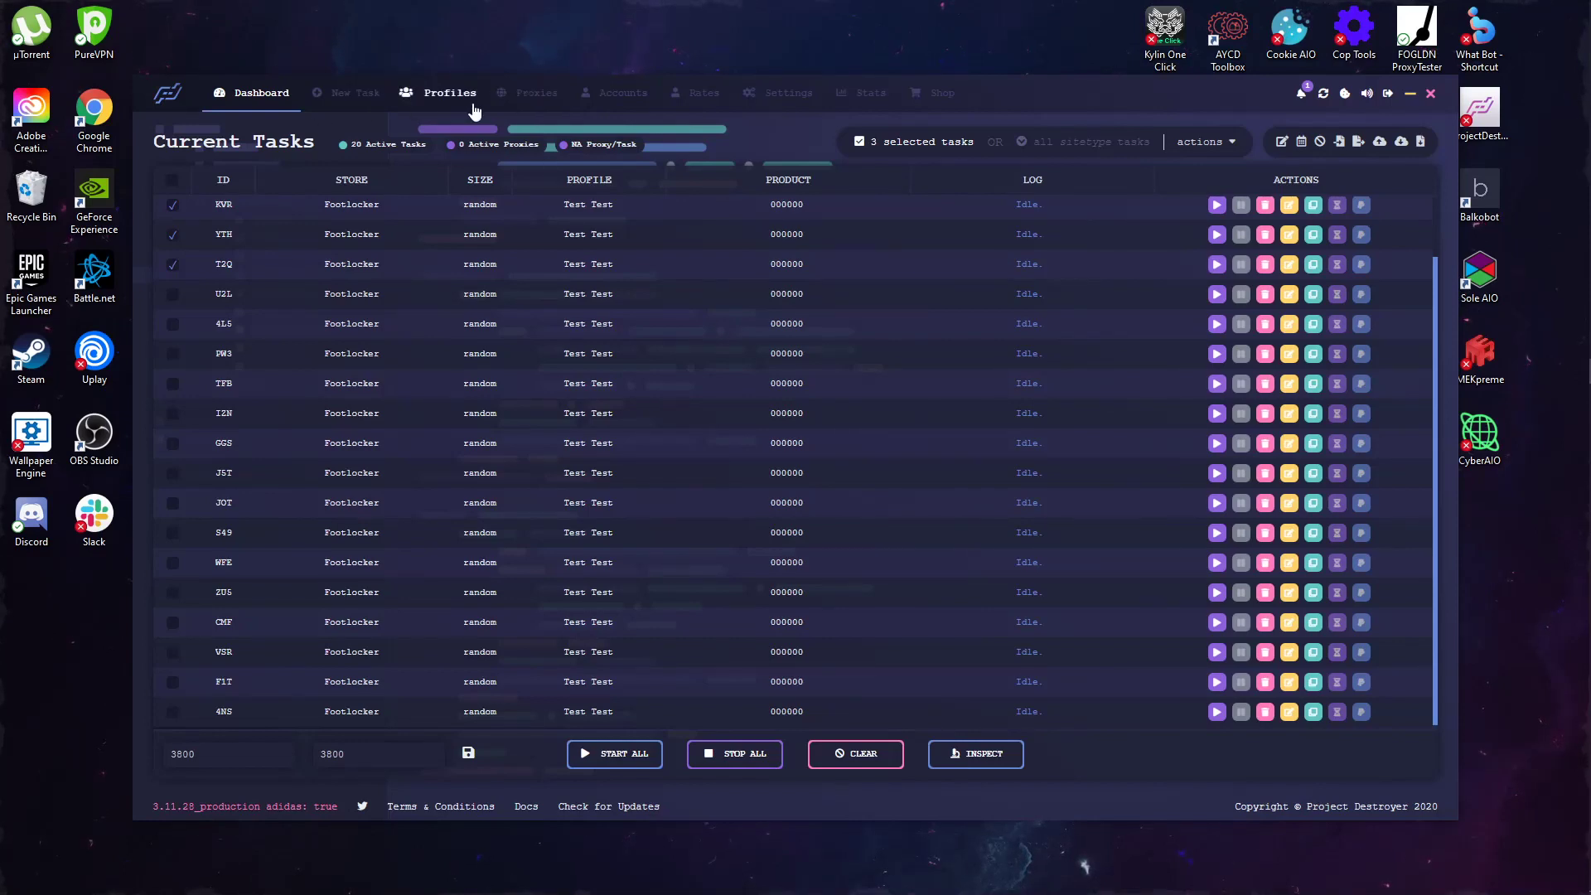
{"action": "left_click", "coordinate": [530, 92]}
{"action": "left_click", "coordinate": [1081, 764]}
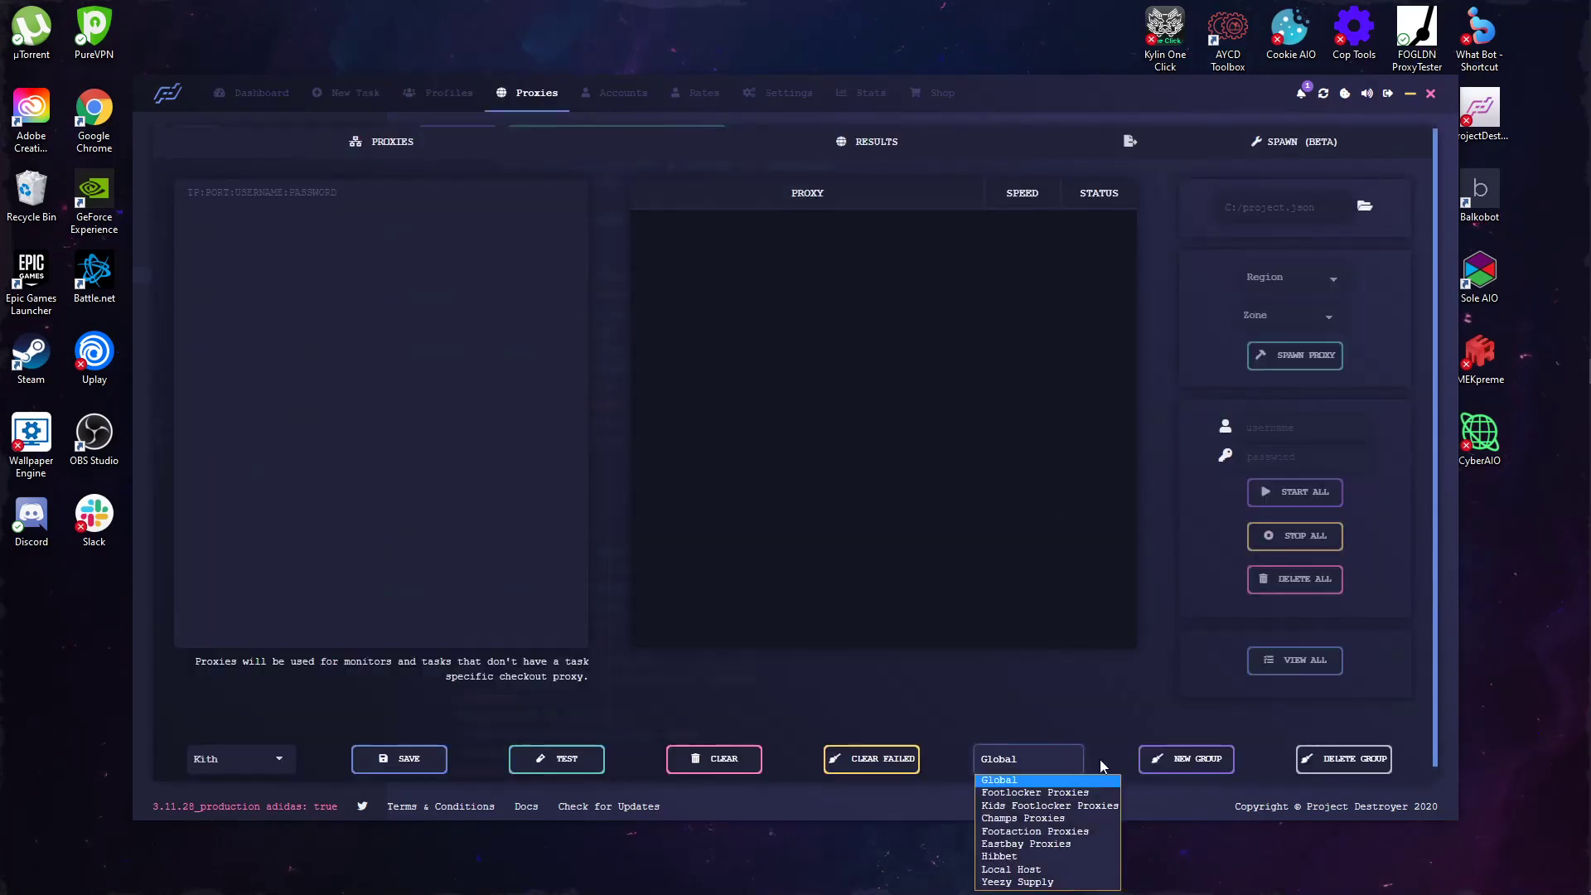
{"action": "left_click", "coordinate": [1002, 875]}
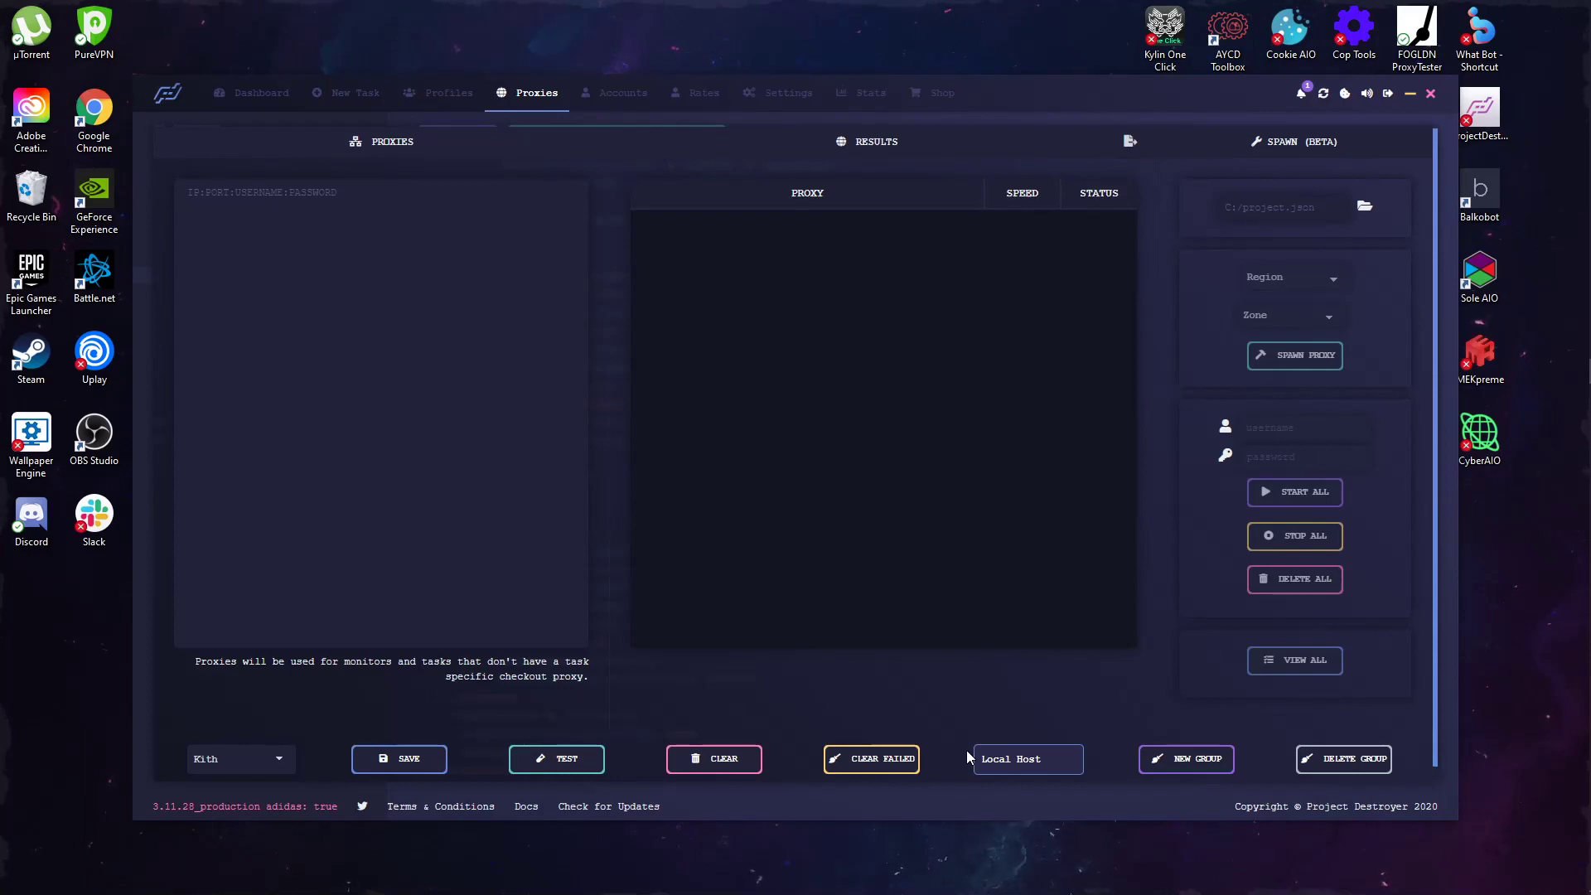
Step: Assign the Local Host proxy group to task KVR, save and verify it, then start a new task
{"action": "left_click", "coordinate": [261, 92]}
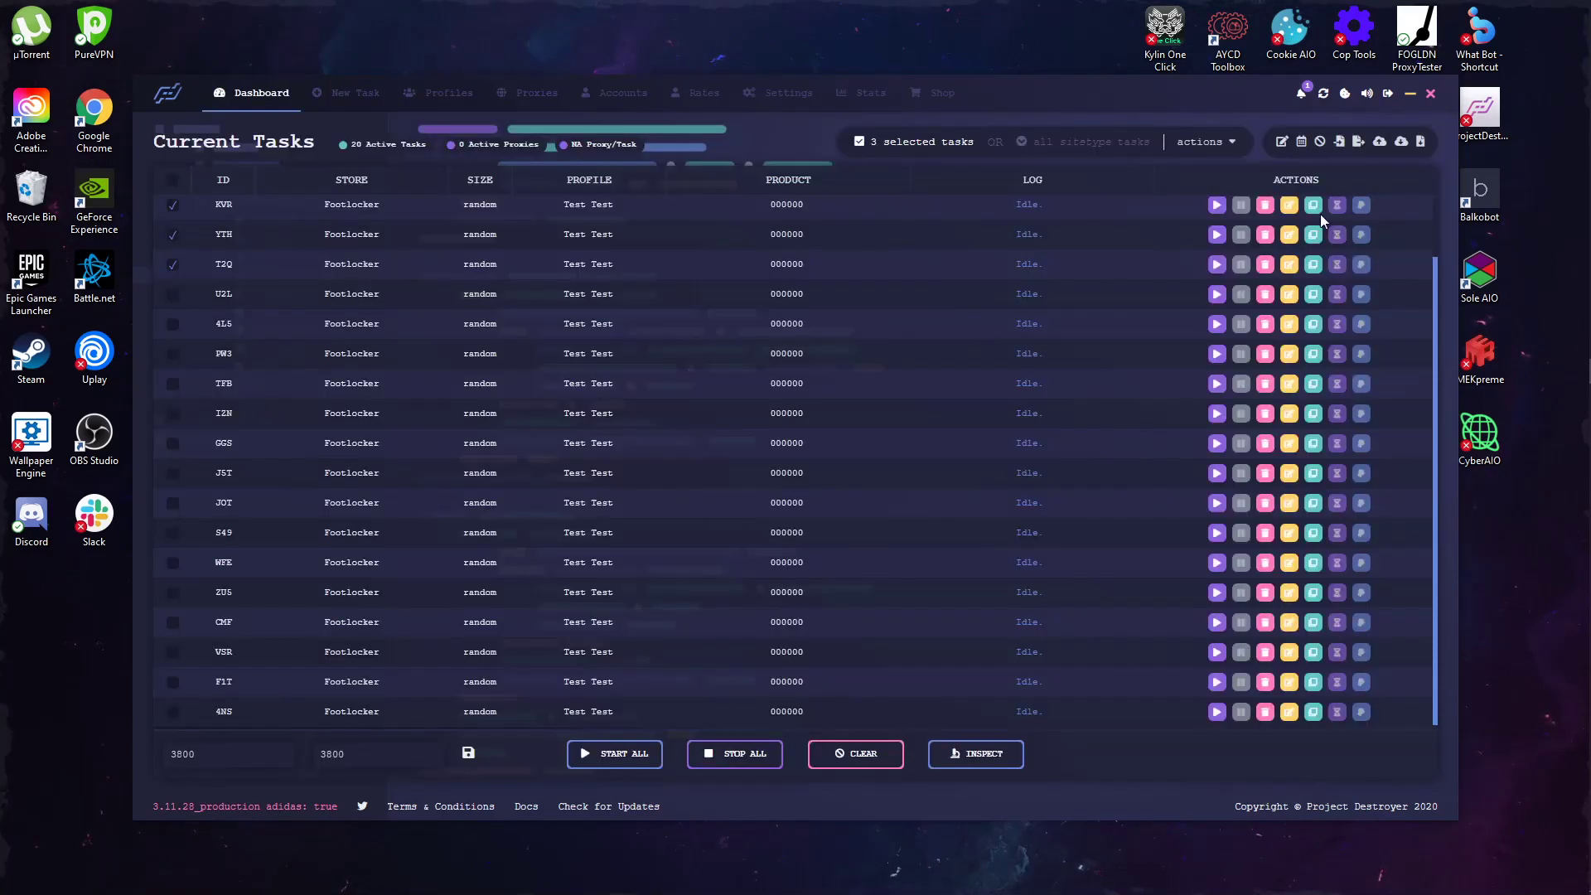
{"action": "left_click", "coordinate": [1286, 203]}
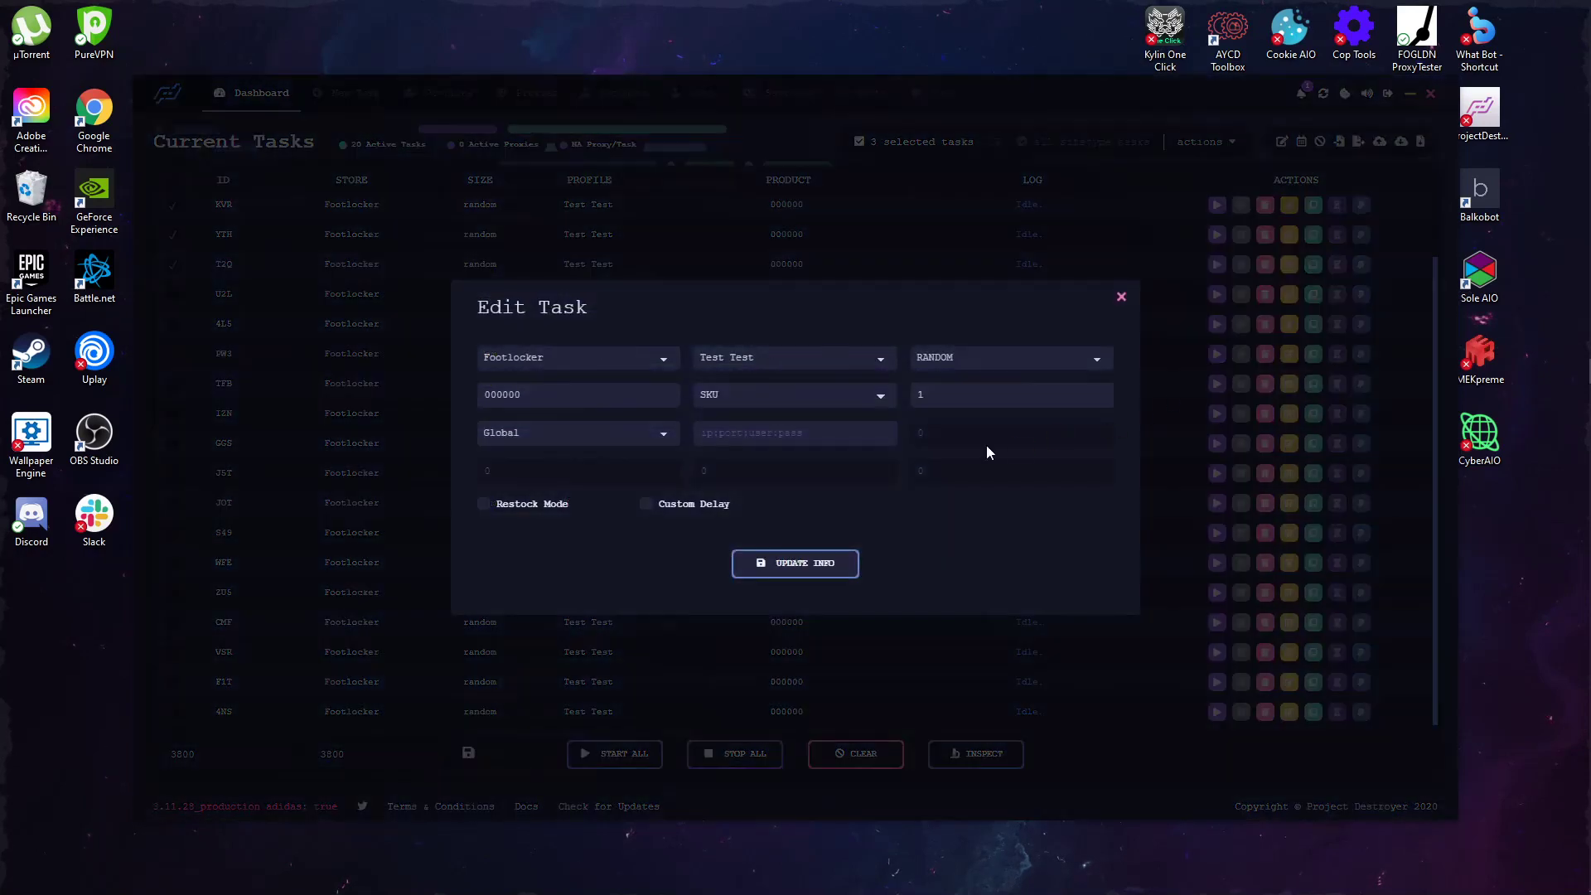
{"action": "left_click", "coordinate": [517, 449]}
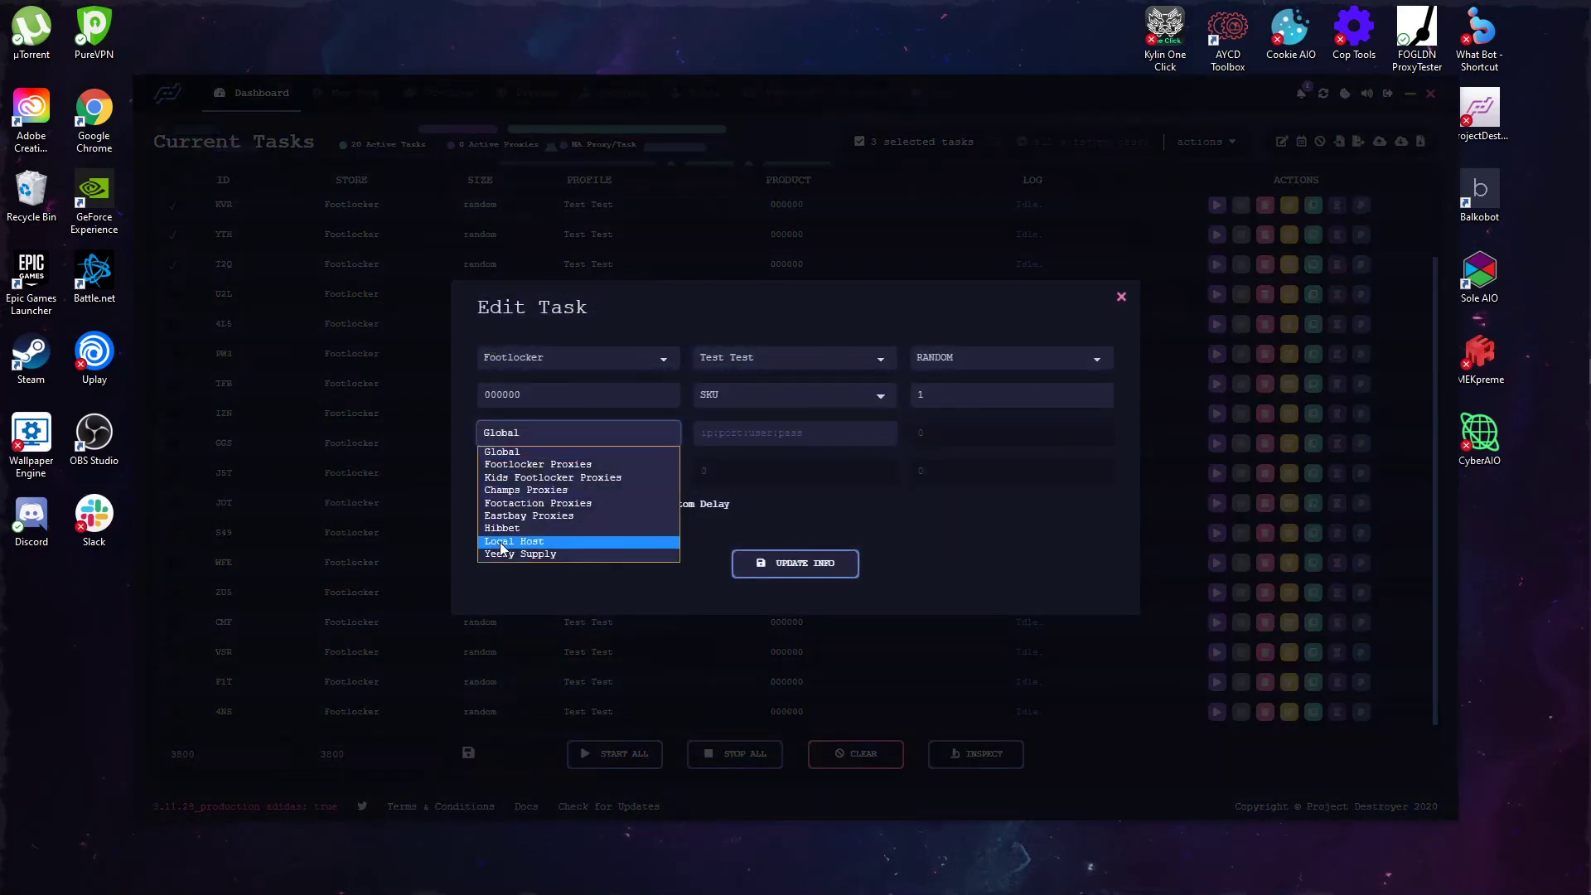
{"action": "left_click", "coordinate": [503, 549]}
{"action": "left_click", "coordinate": [770, 567]}
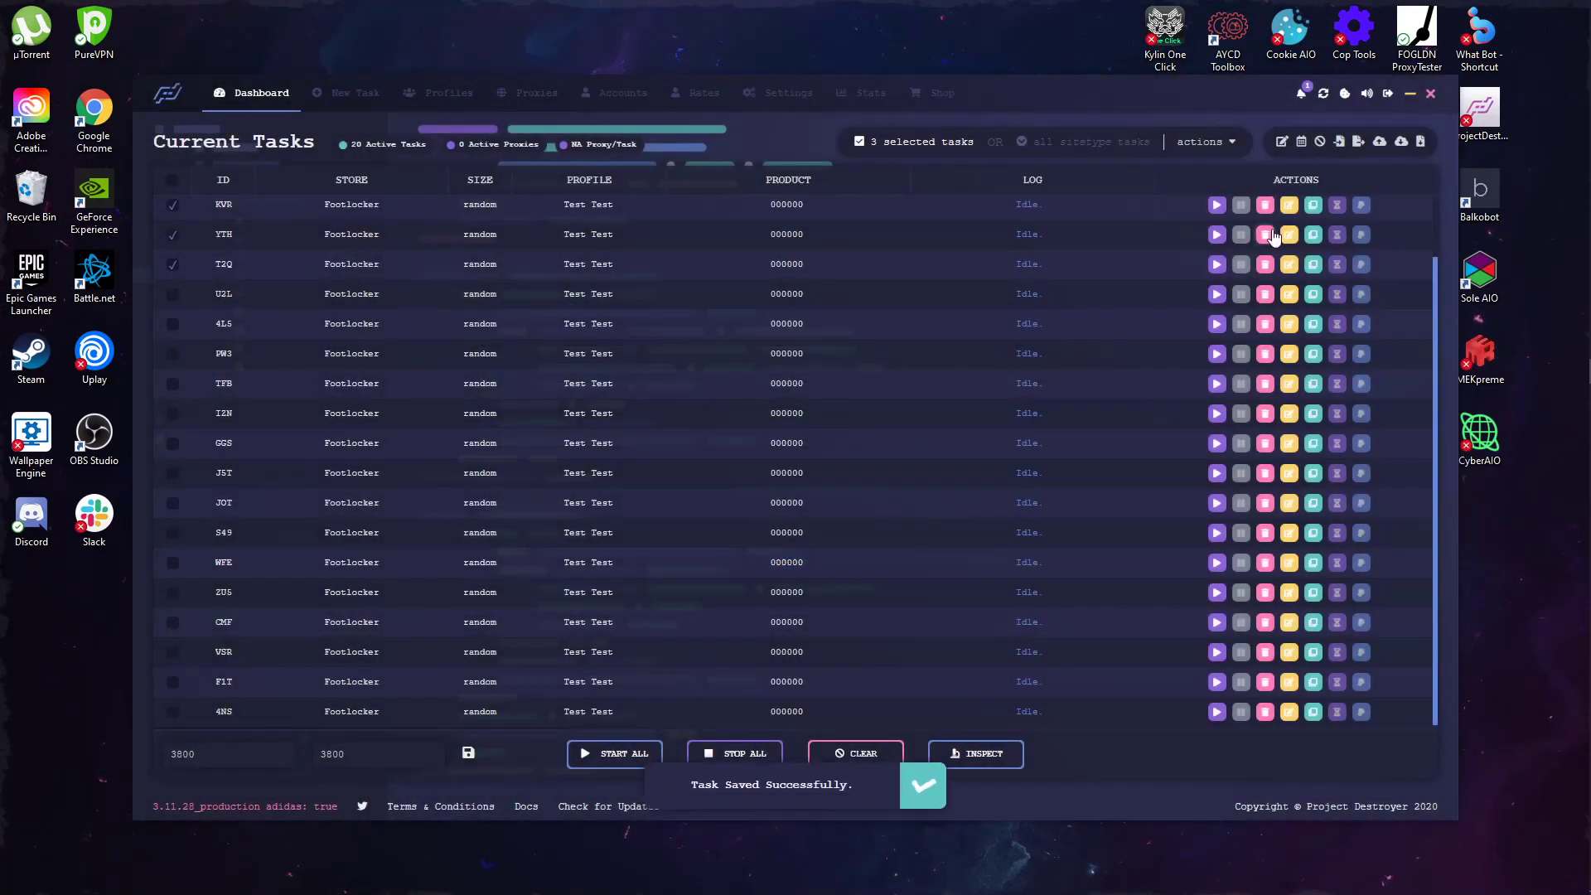
{"action": "left_click", "coordinate": [1287, 208]}
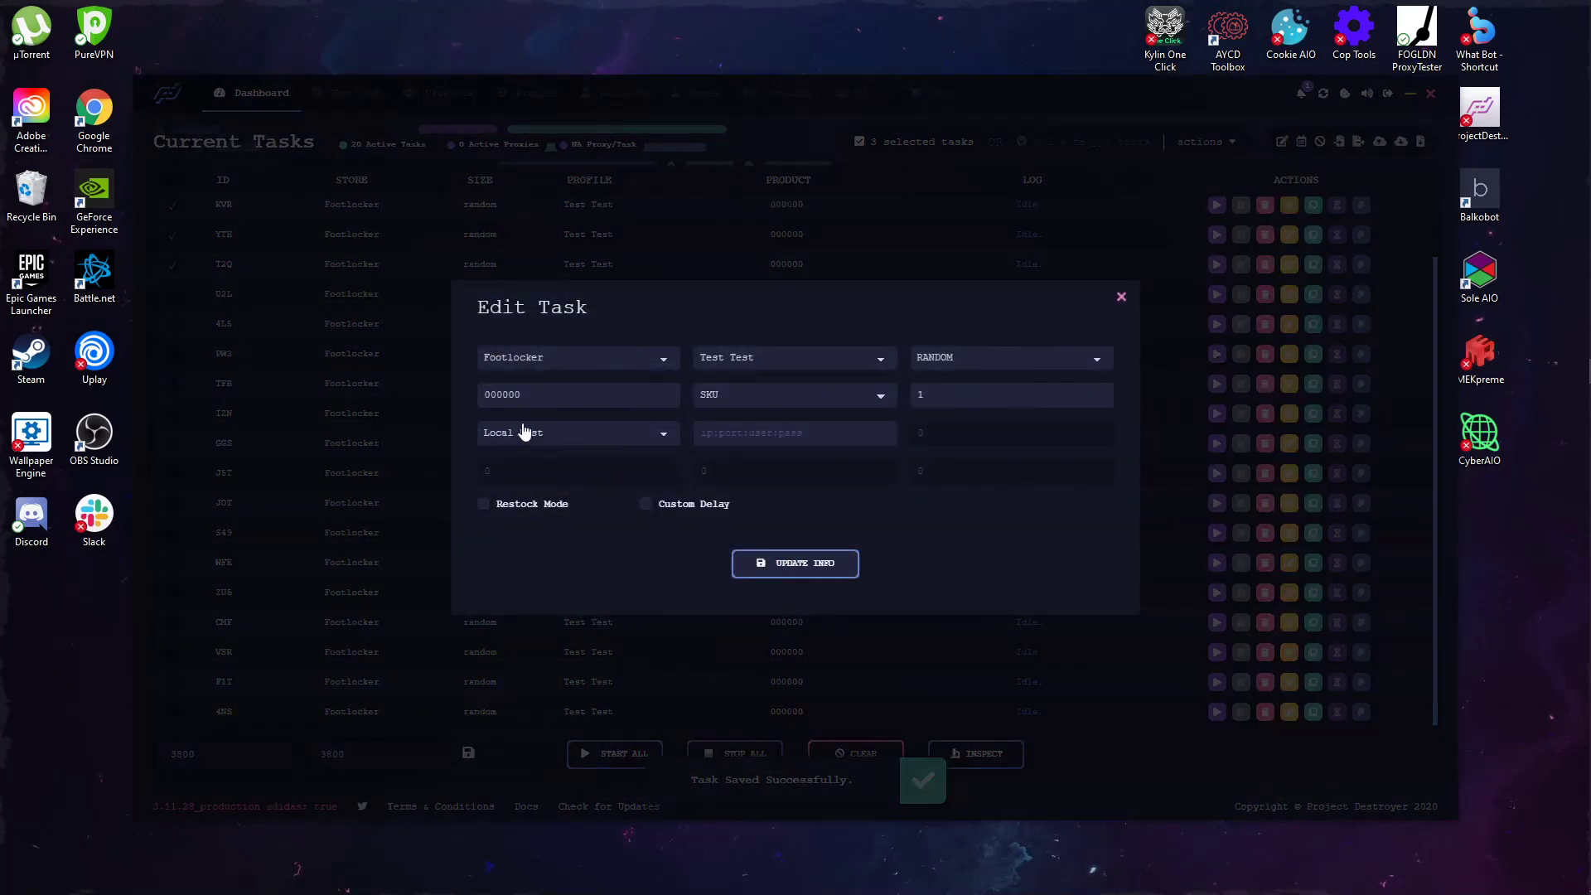
{"action": "left_click", "coordinate": [285, 440]}
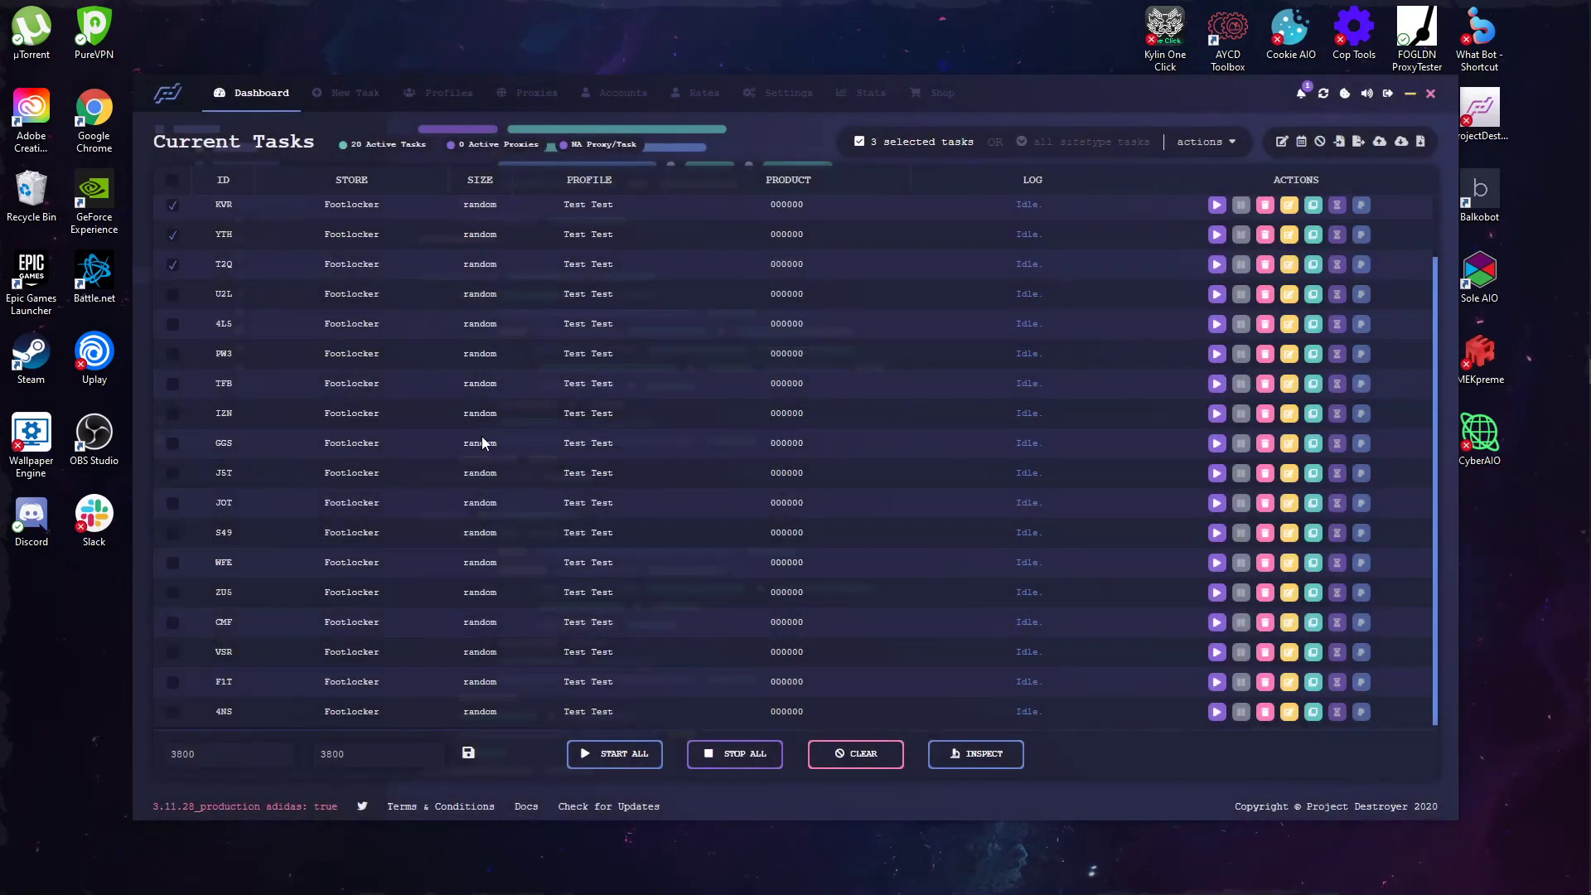
{"action": "left_click", "coordinate": [352, 92]}
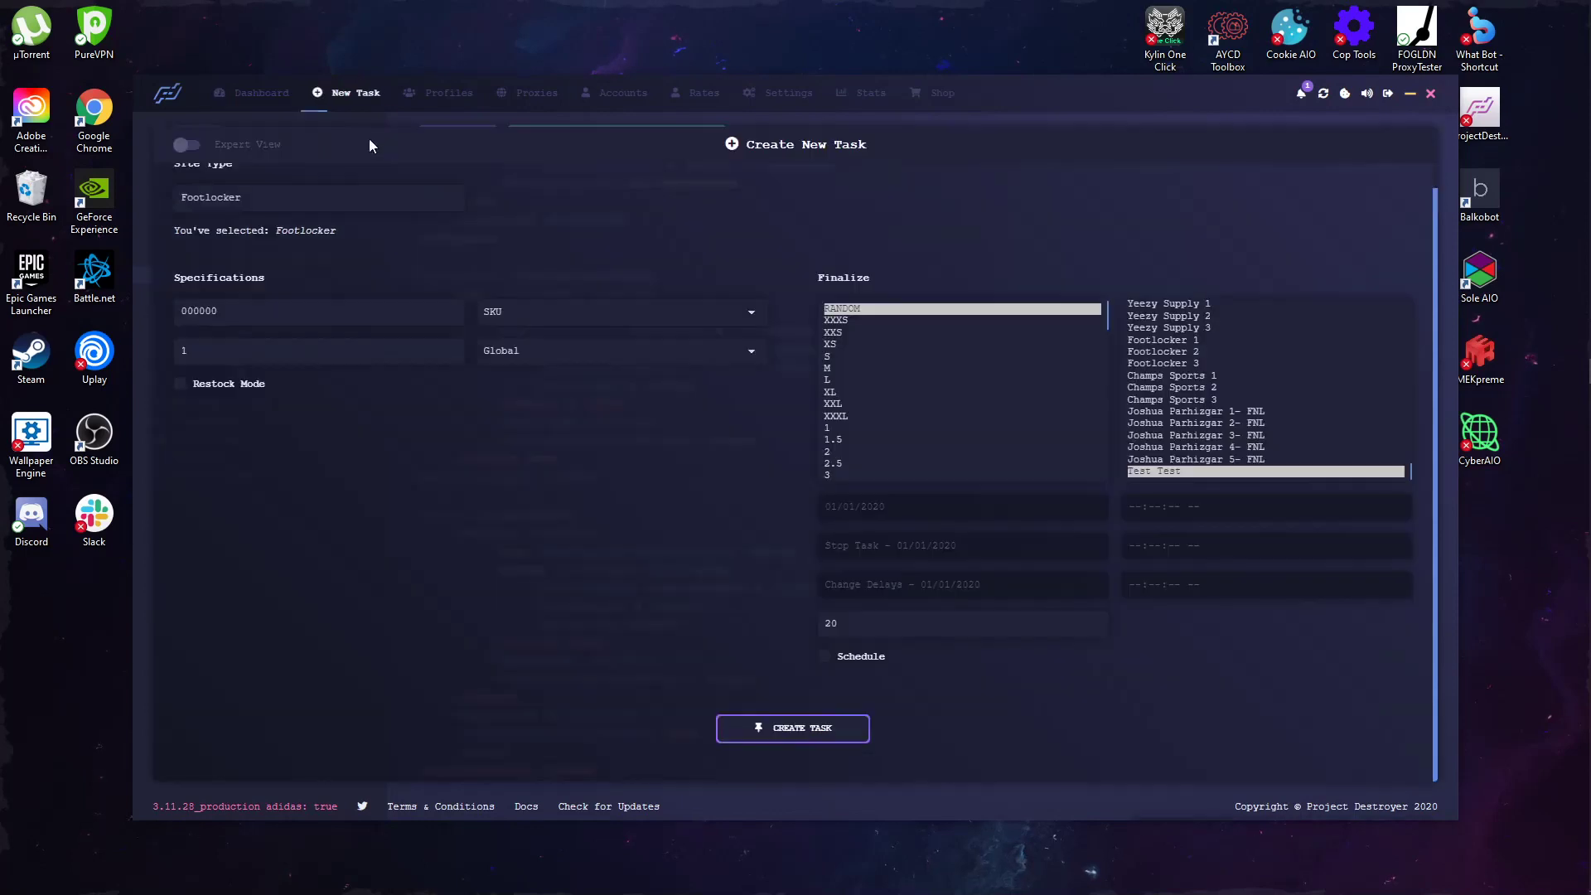
Step: Toggle Expert View on and off twice, then return to the Current Tasks dashboard
{"action": "left_click", "coordinate": [186, 145]}
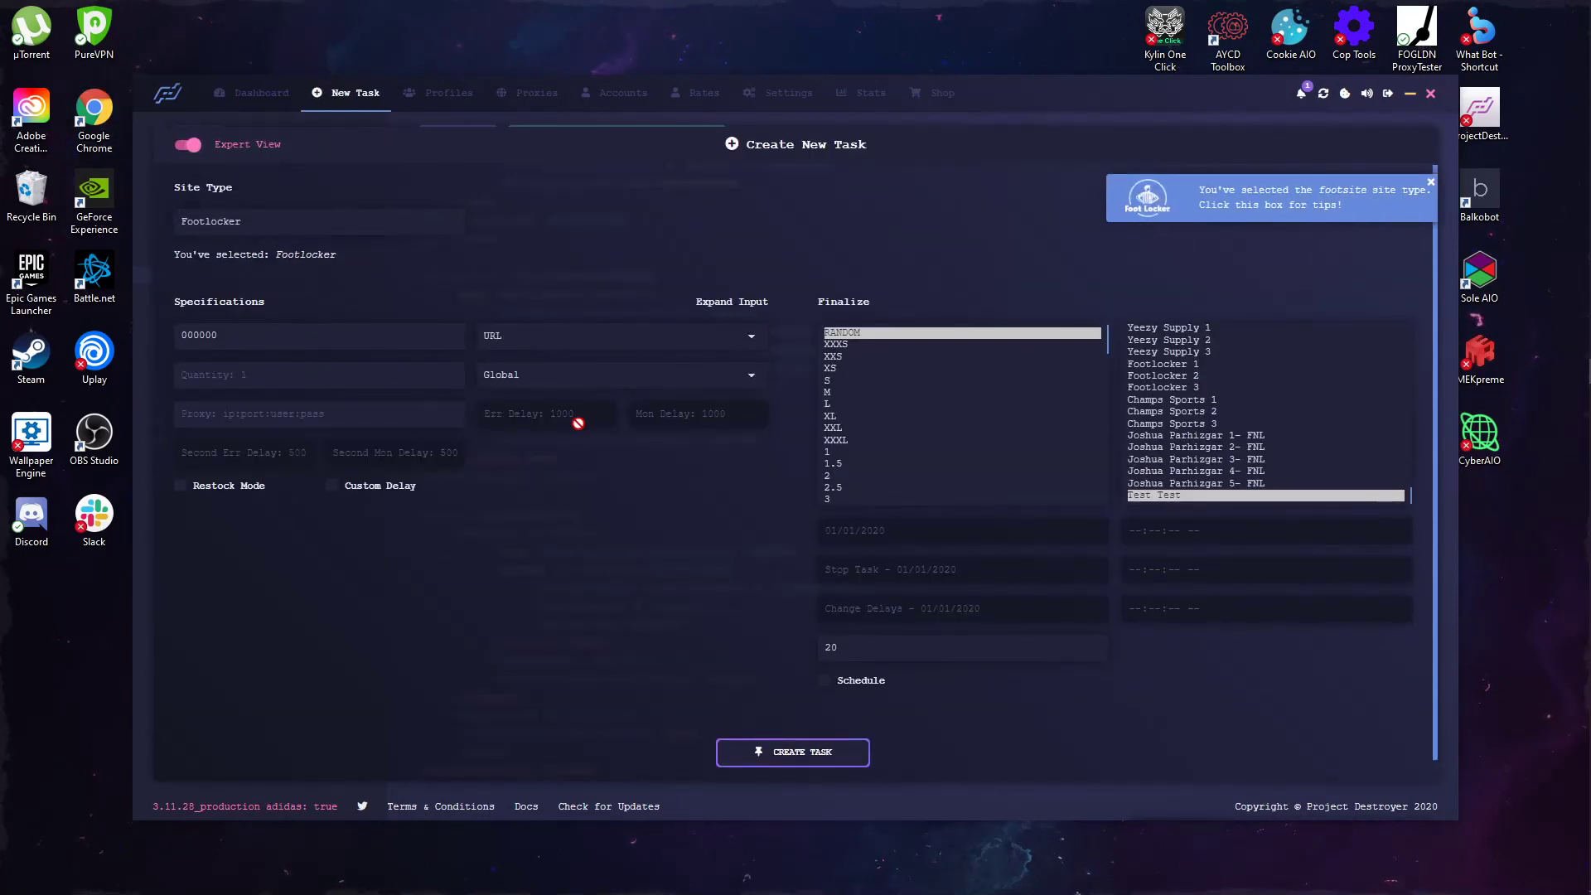
{"action": "left_click", "coordinate": [186, 147]}
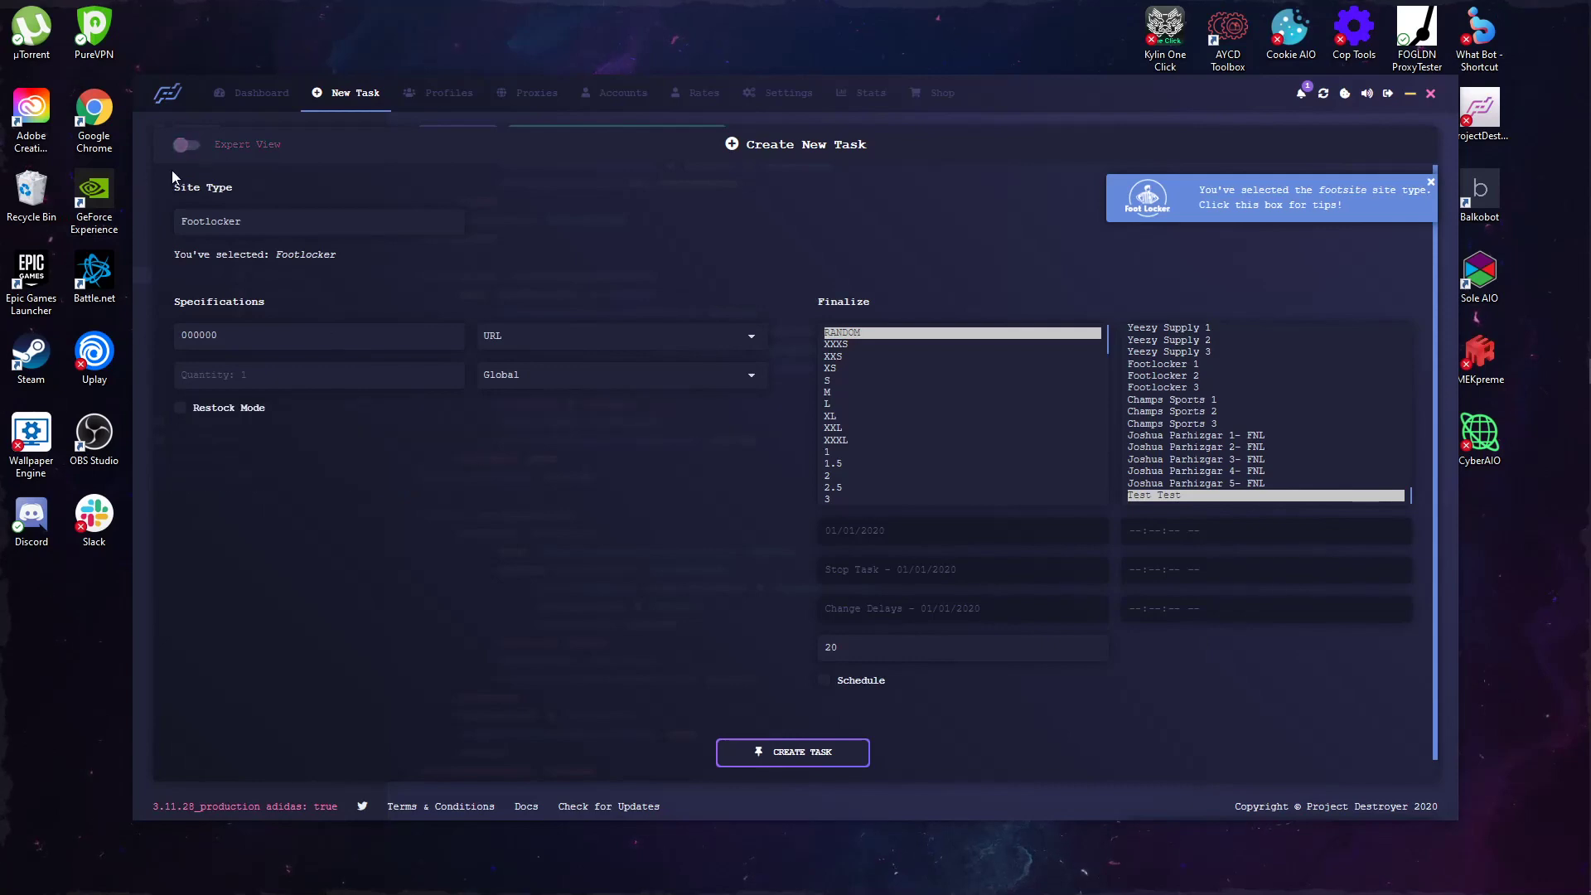
{"action": "left_click", "coordinate": [184, 149]}
{"action": "left_click", "coordinate": [181, 149]}
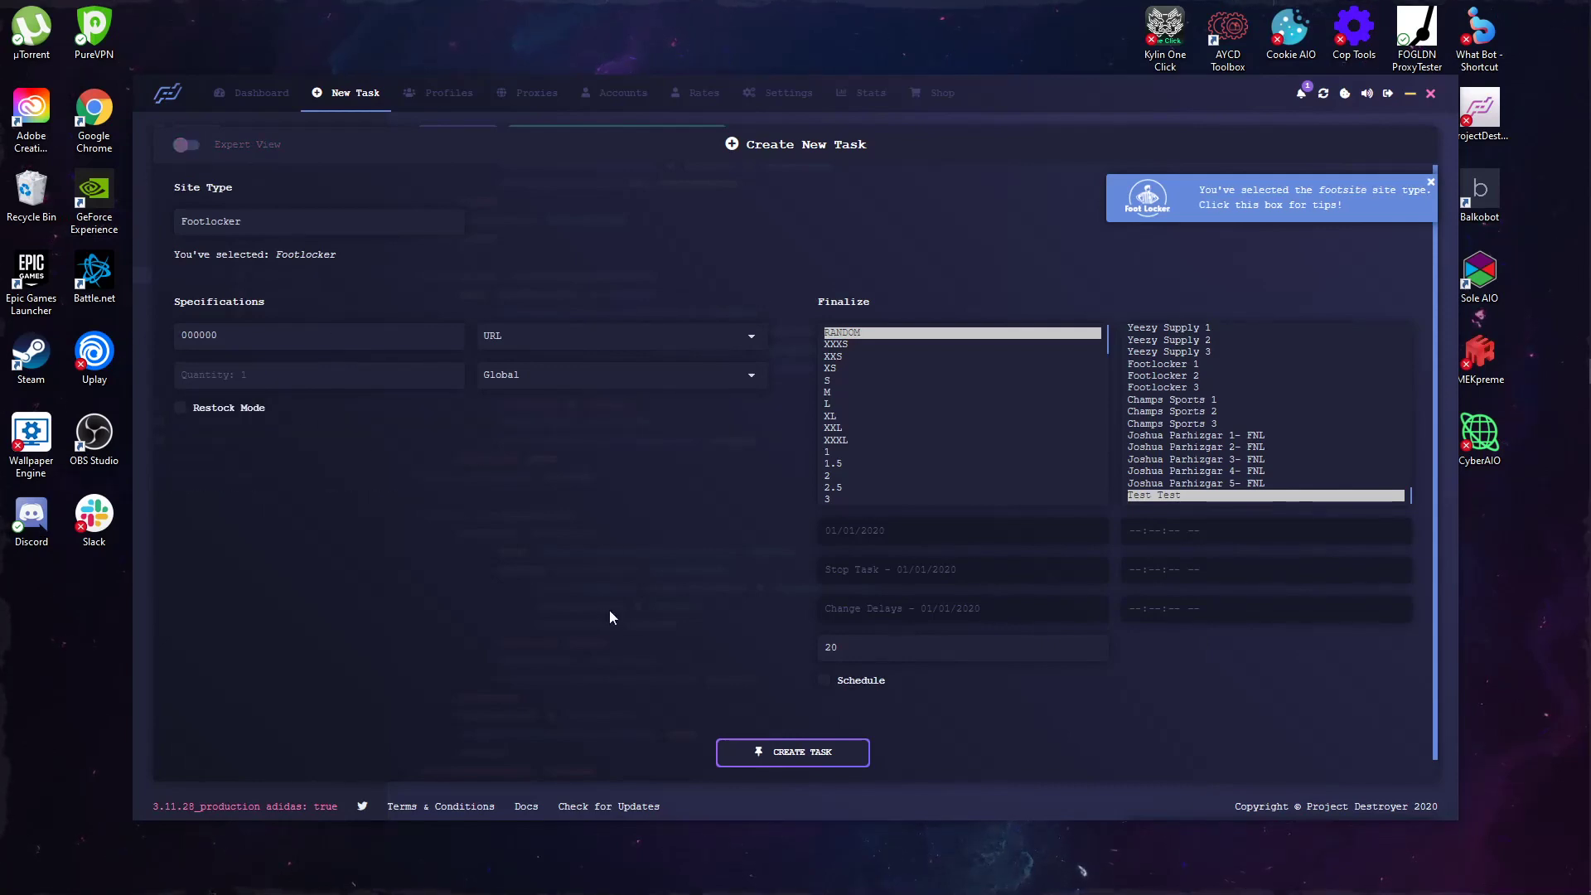
{"action": "scroll", "coordinate": [1305, 434], "scroll_direction": "up", "scroll_amount": 6}
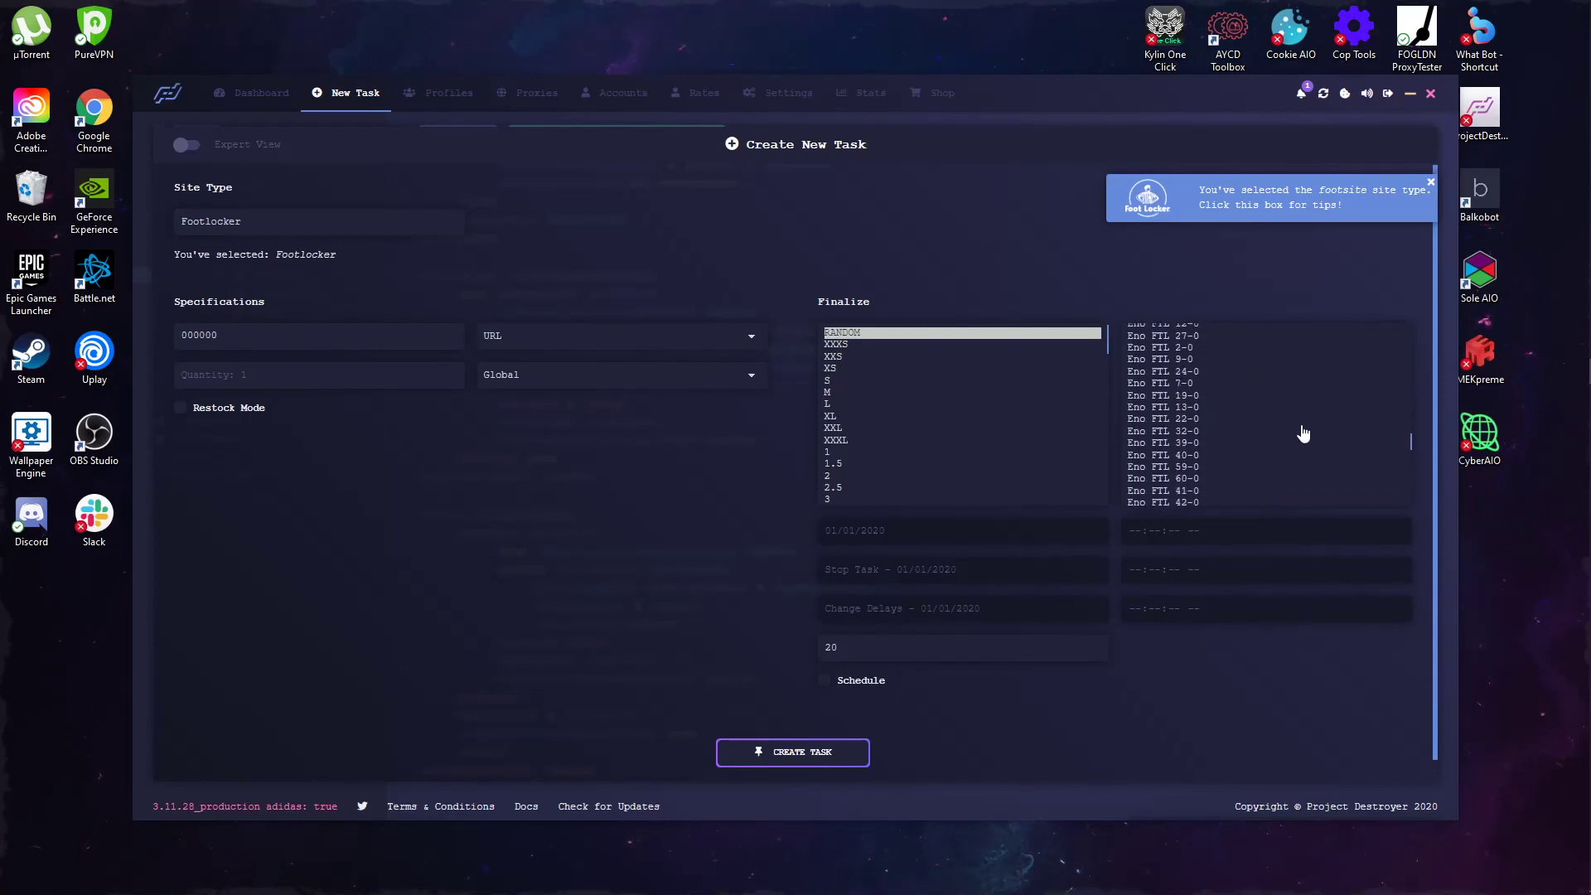
{"action": "scroll", "coordinate": [1305, 434], "scroll_direction": "up", "scroll_amount": 5}
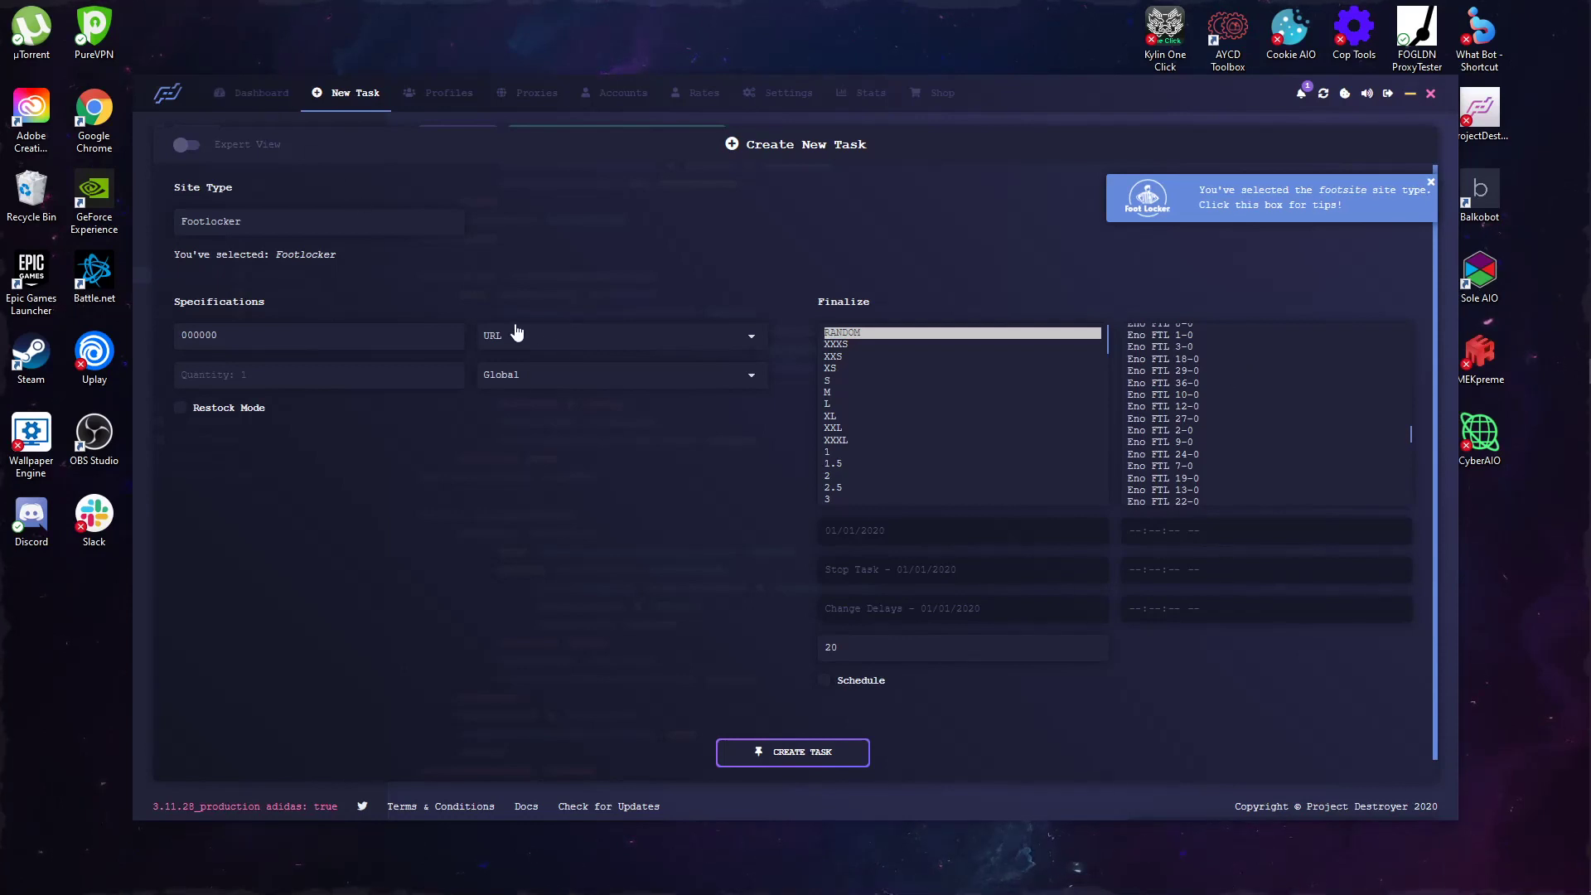
{"action": "left_click", "coordinate": [261, 93]}
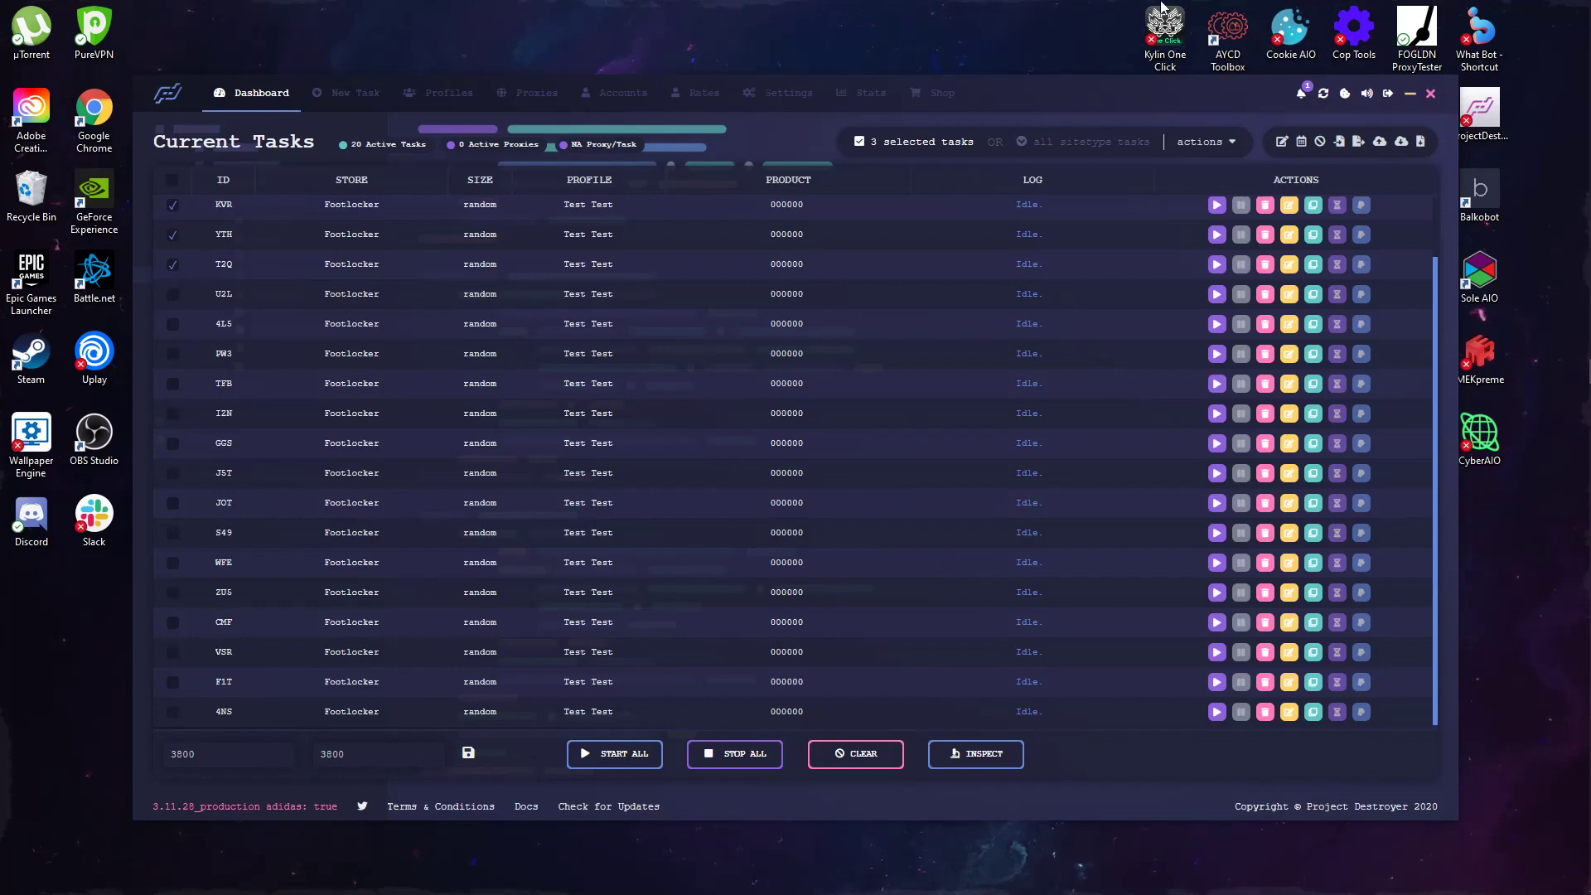
Step: Open Captcha Harvester #1 (Shopify checkout), reposition it, then close it
{"action": "left_click", "coordinate": [1323, 93]}
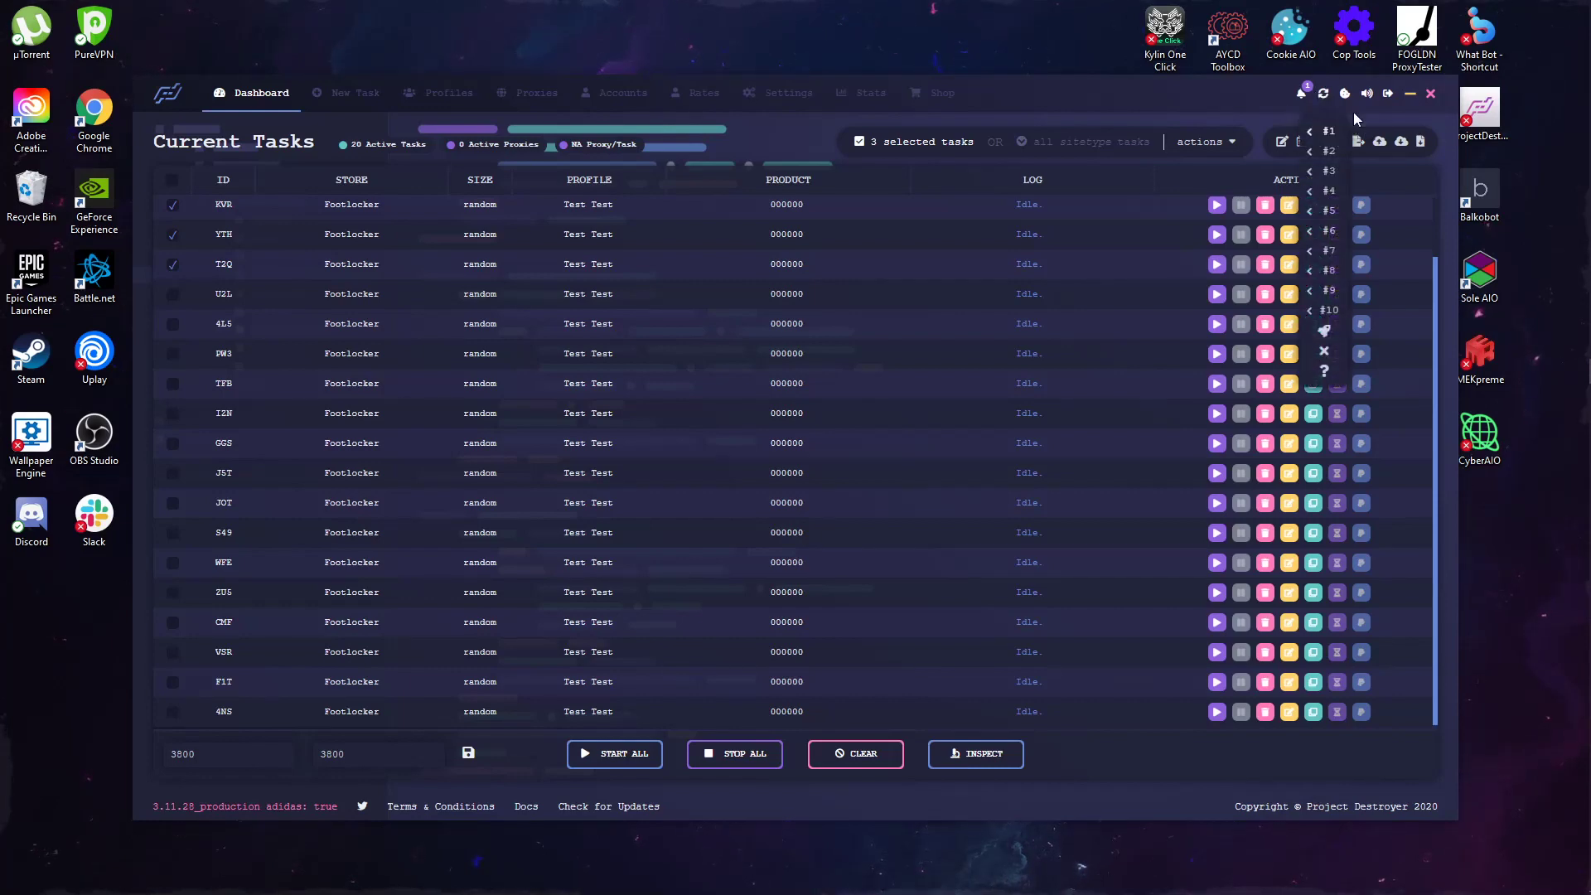
{"action": "left_click", "coordinate": [1330, 133]}
{"action": "left_click_drag", "start_coordinate": [771, 255], "coordinate": [650, 228]}
{"action": "left_click", "coordinate": [837, 231]}
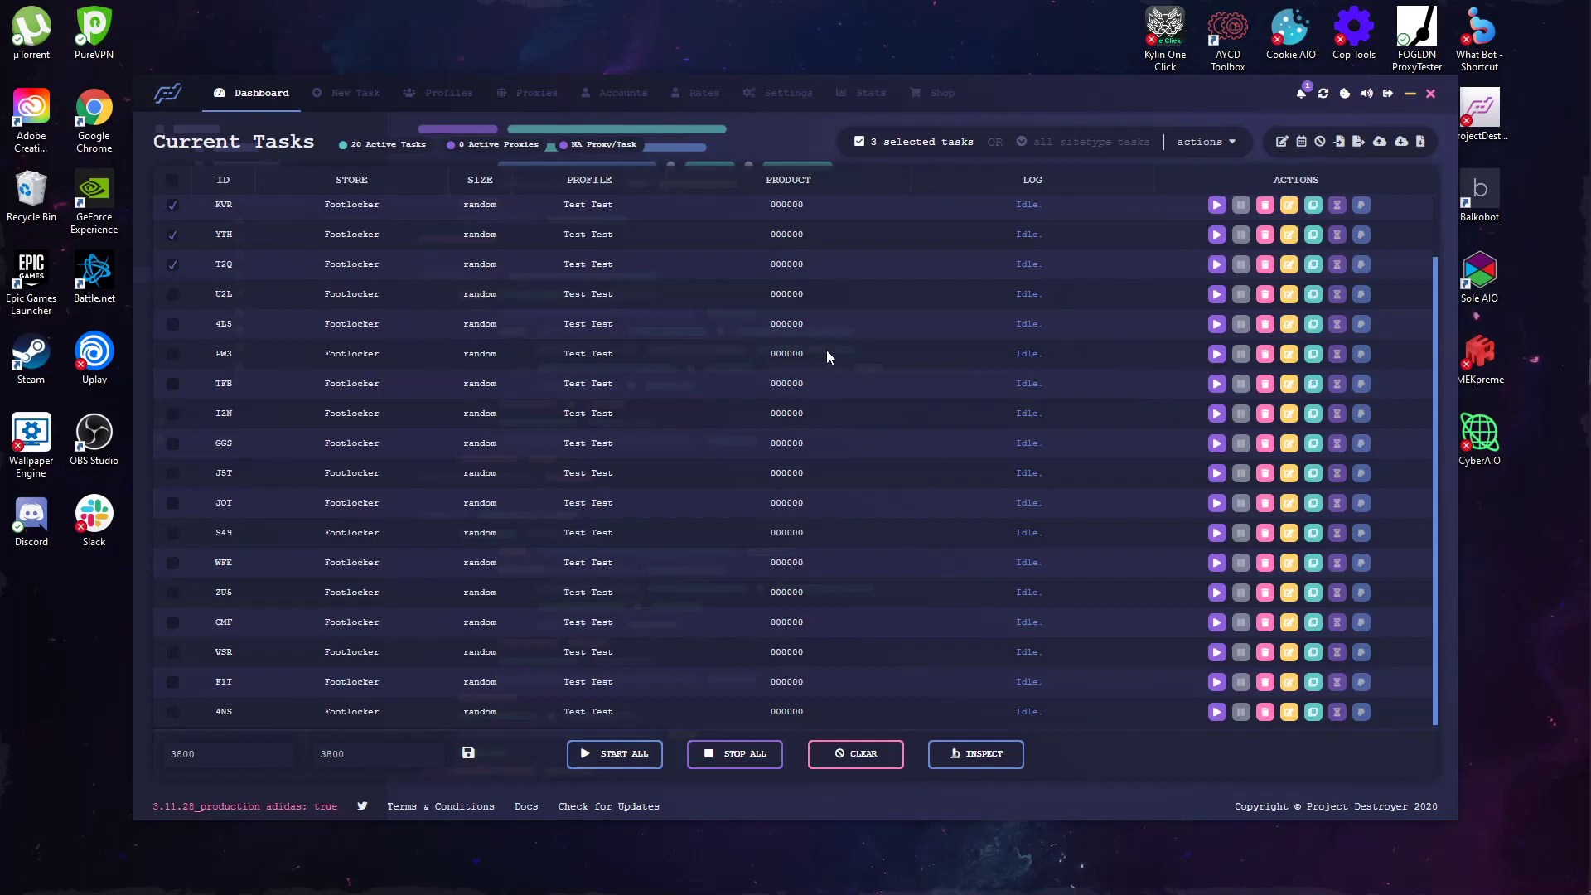
{"action": "left_click", "coordinate": [1344, 95]}
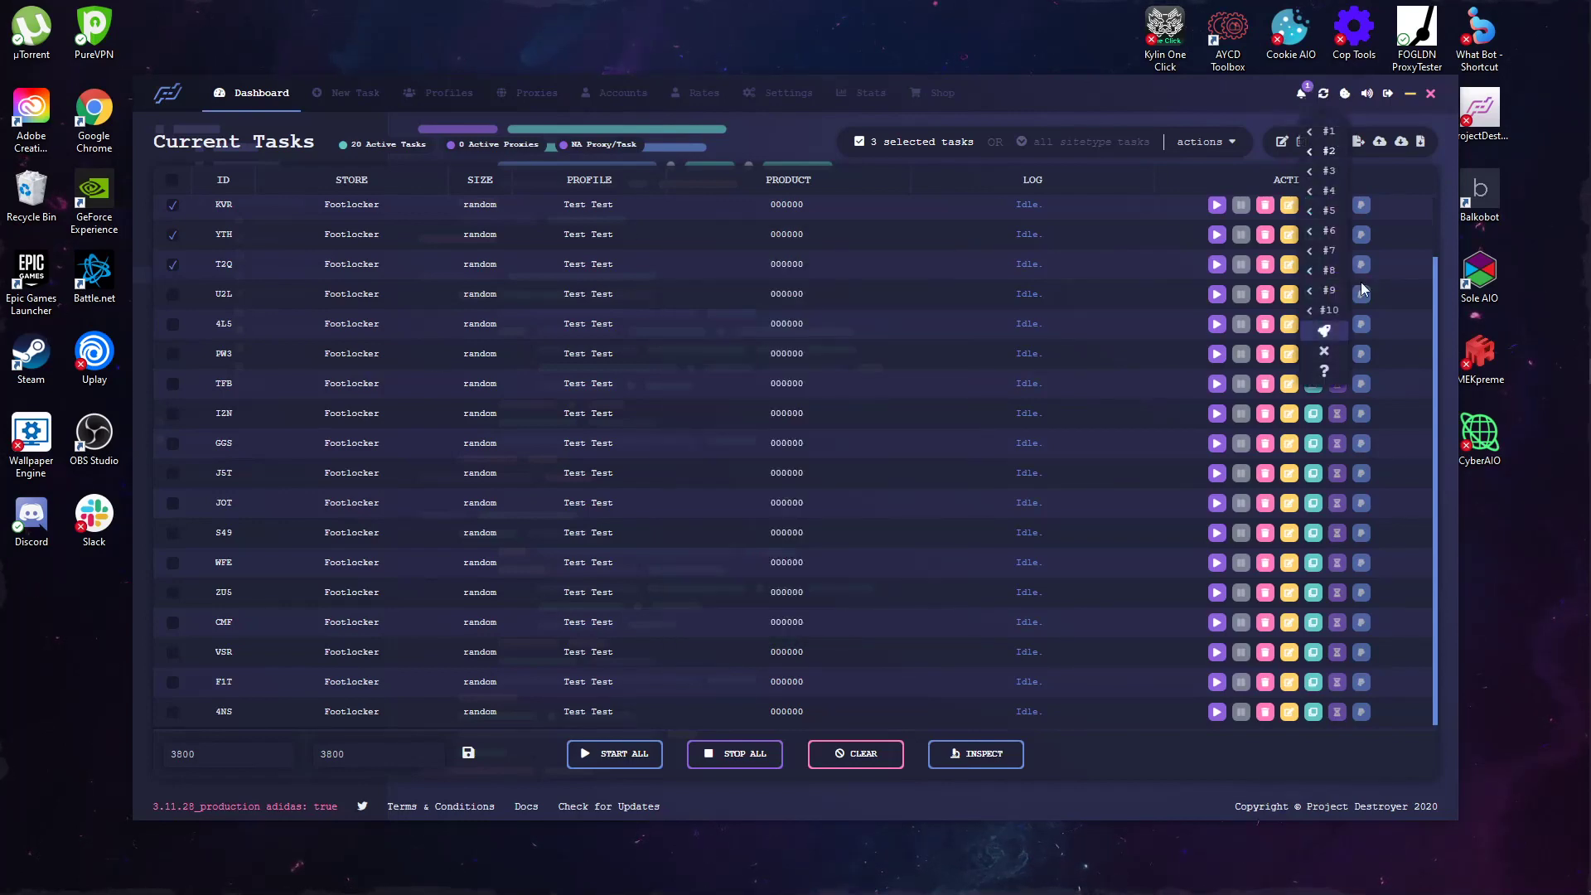
{"action": "left_click", "coordinate": [1329, 191]}
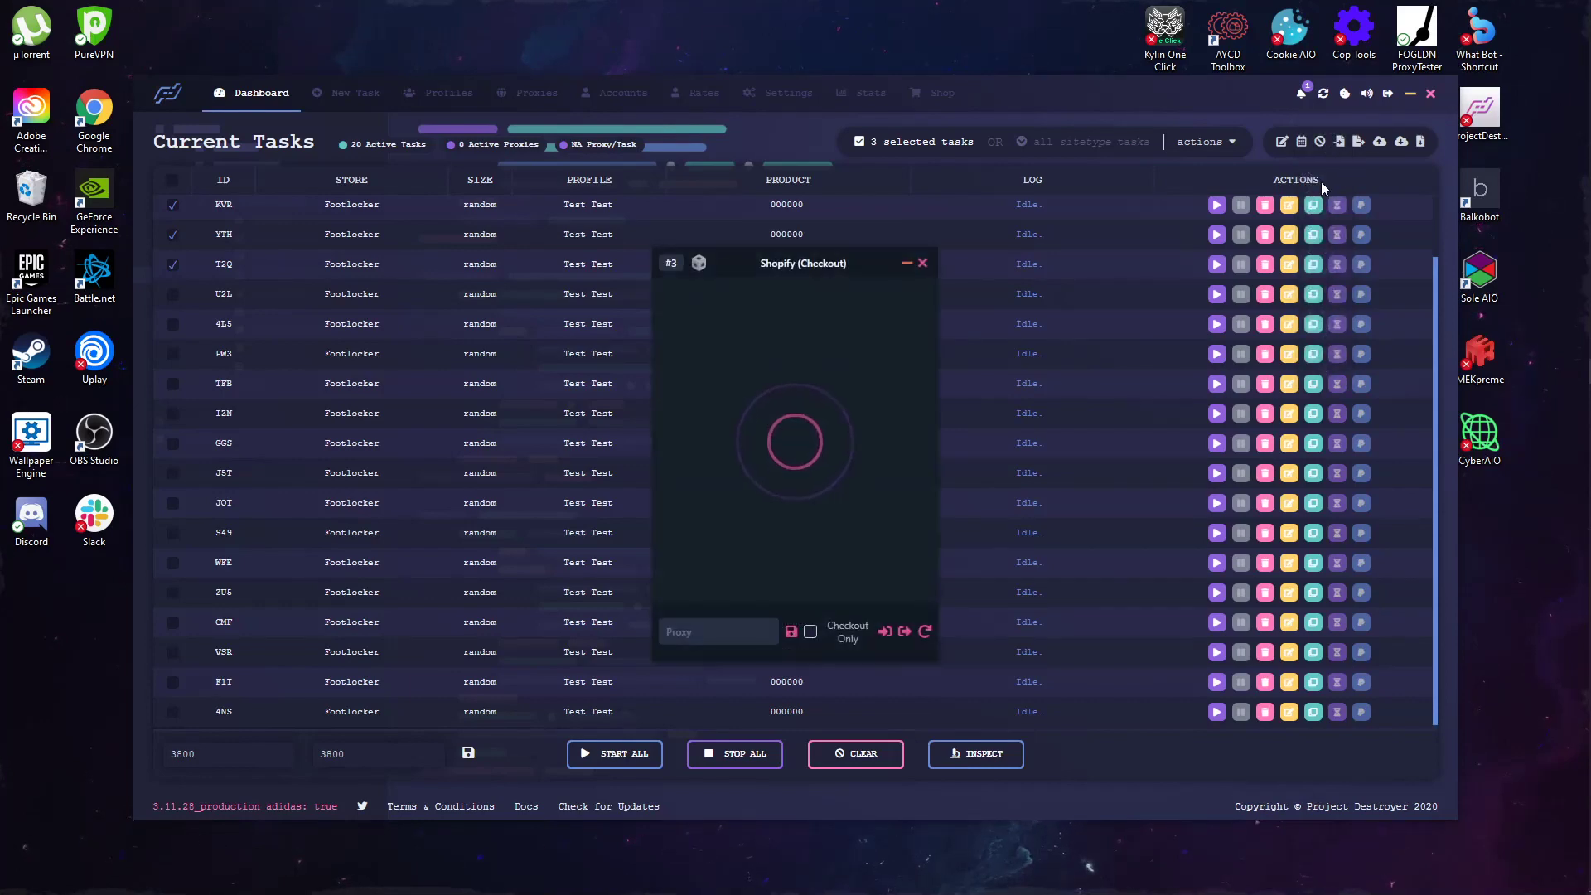
{"action": "left_click", "coordinate": [922, 263]}
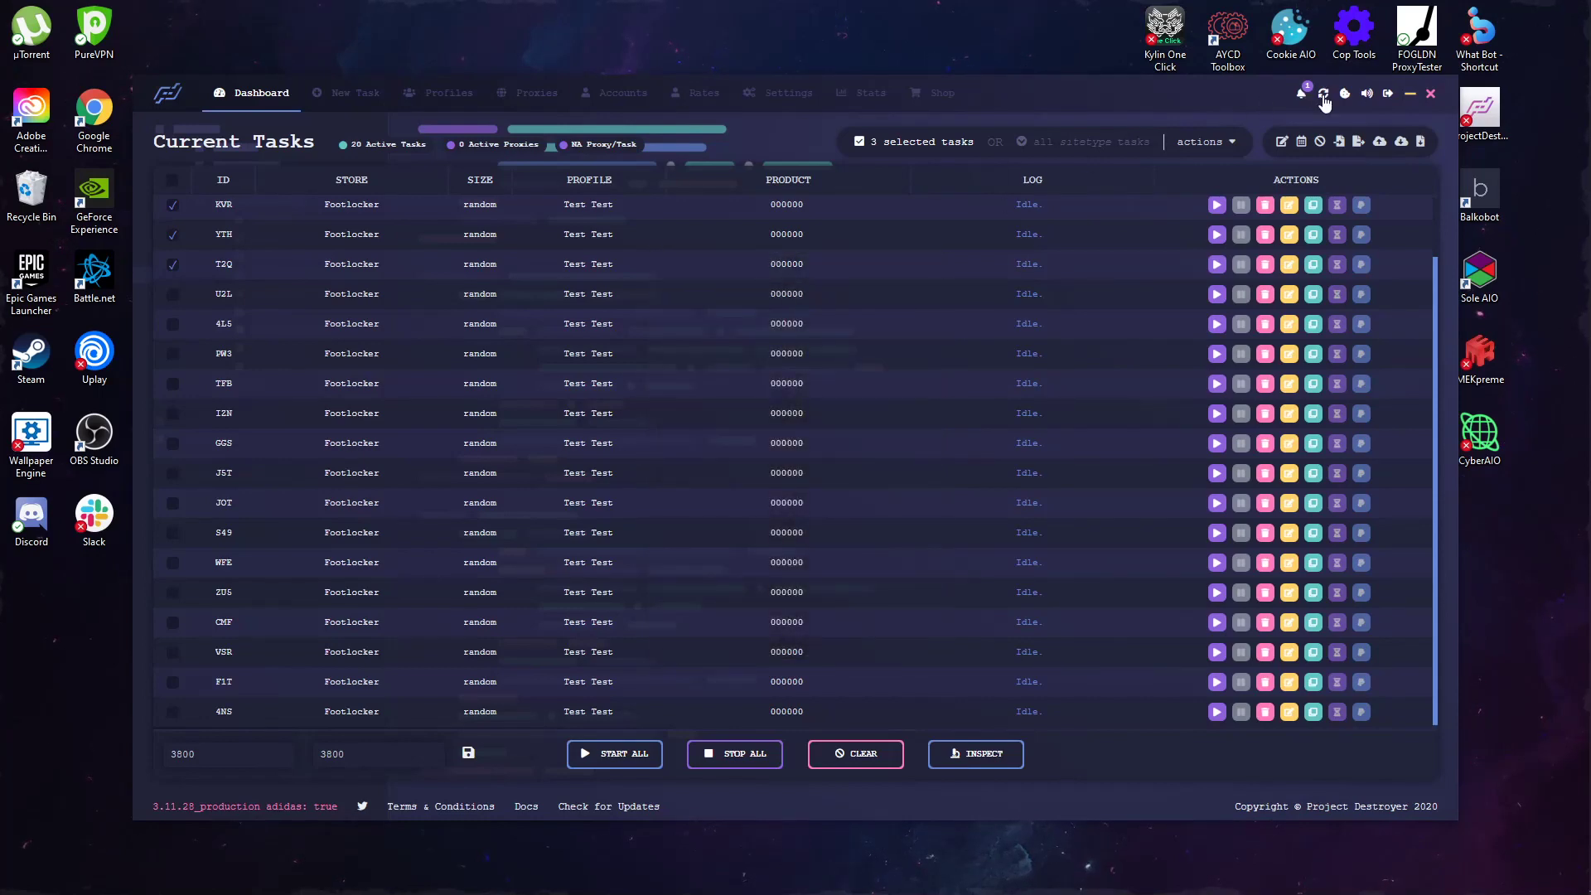
Step: Open the ? Question Solver window from the harvester list, then close it
{"action": "mouse_move", "coordinate": [1324, 98]}
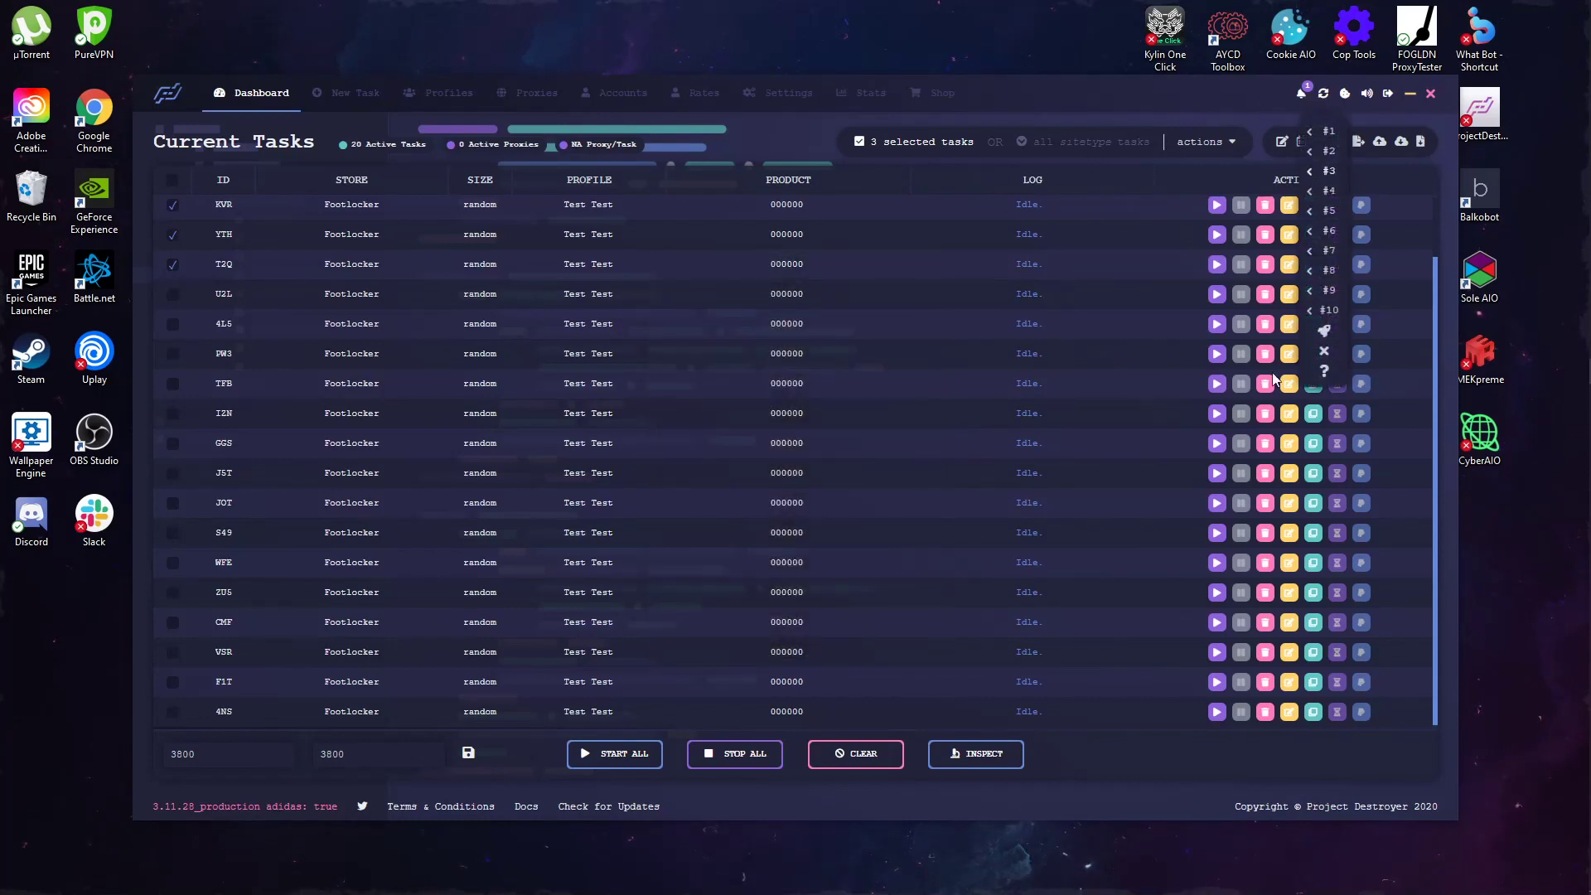
{"action": "left_click", "coordinate": [1325, 373]}
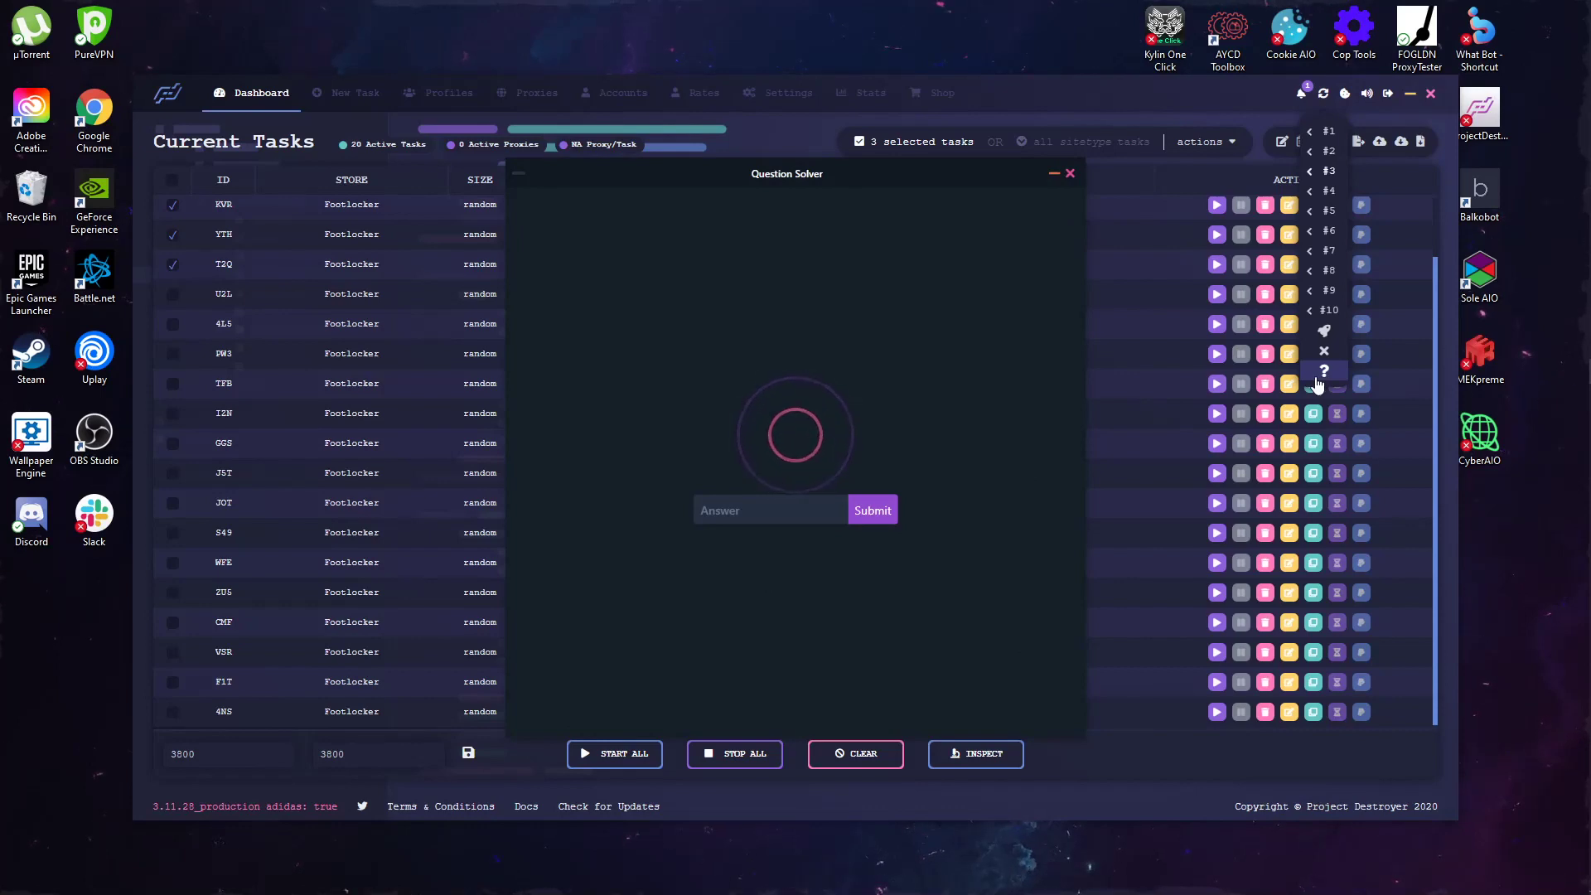
{"action": "left_click", "coordinate": [1069, 174]}
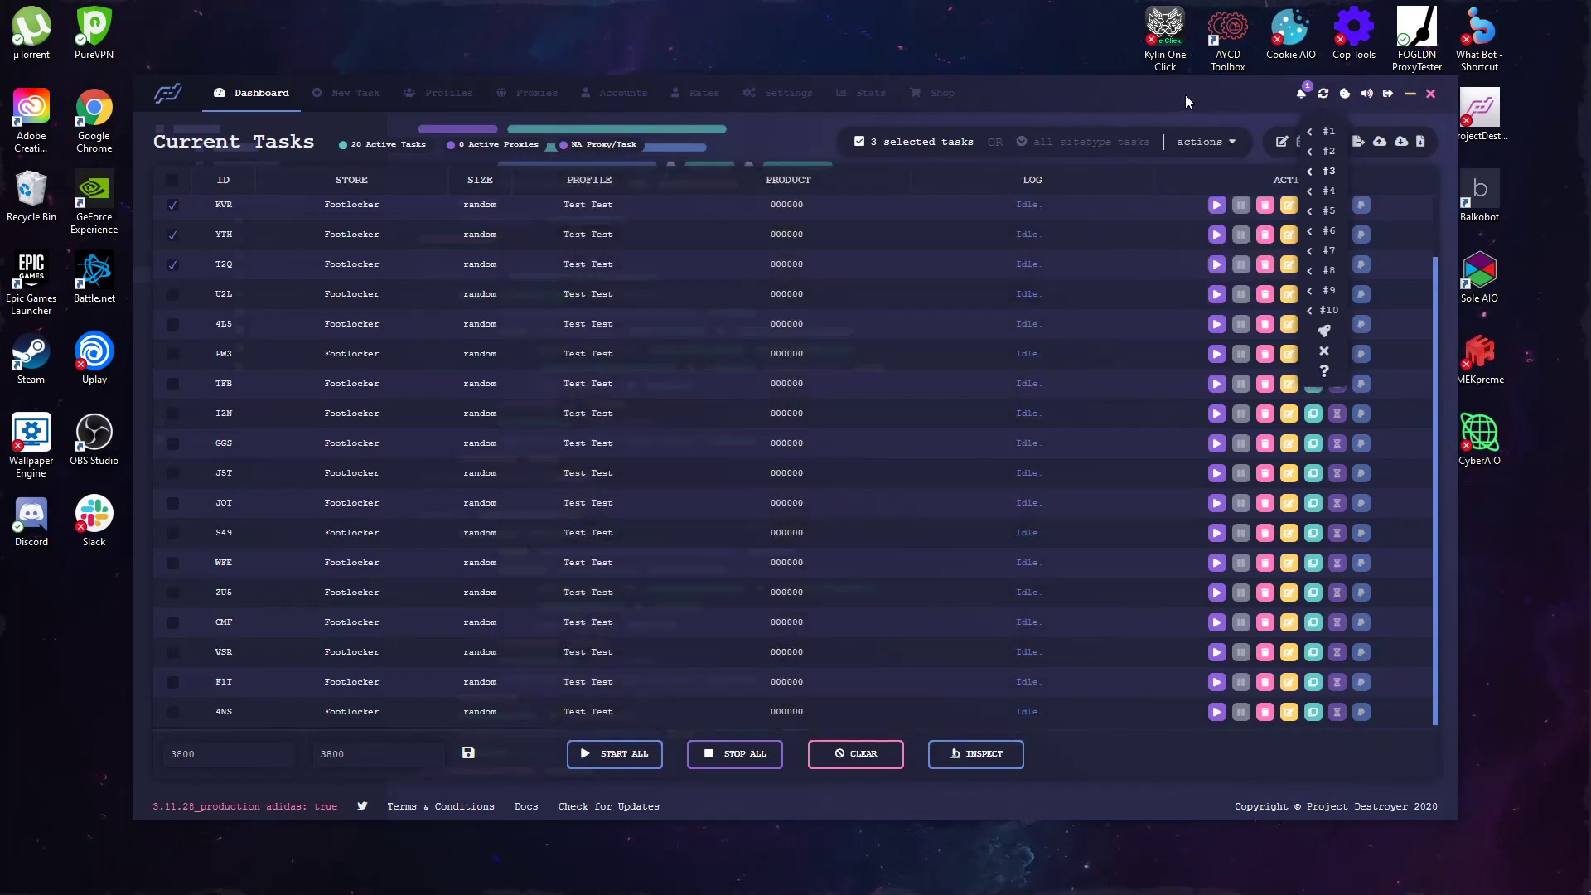
{"action": "left_click", "coordinate": [1162, 184]}
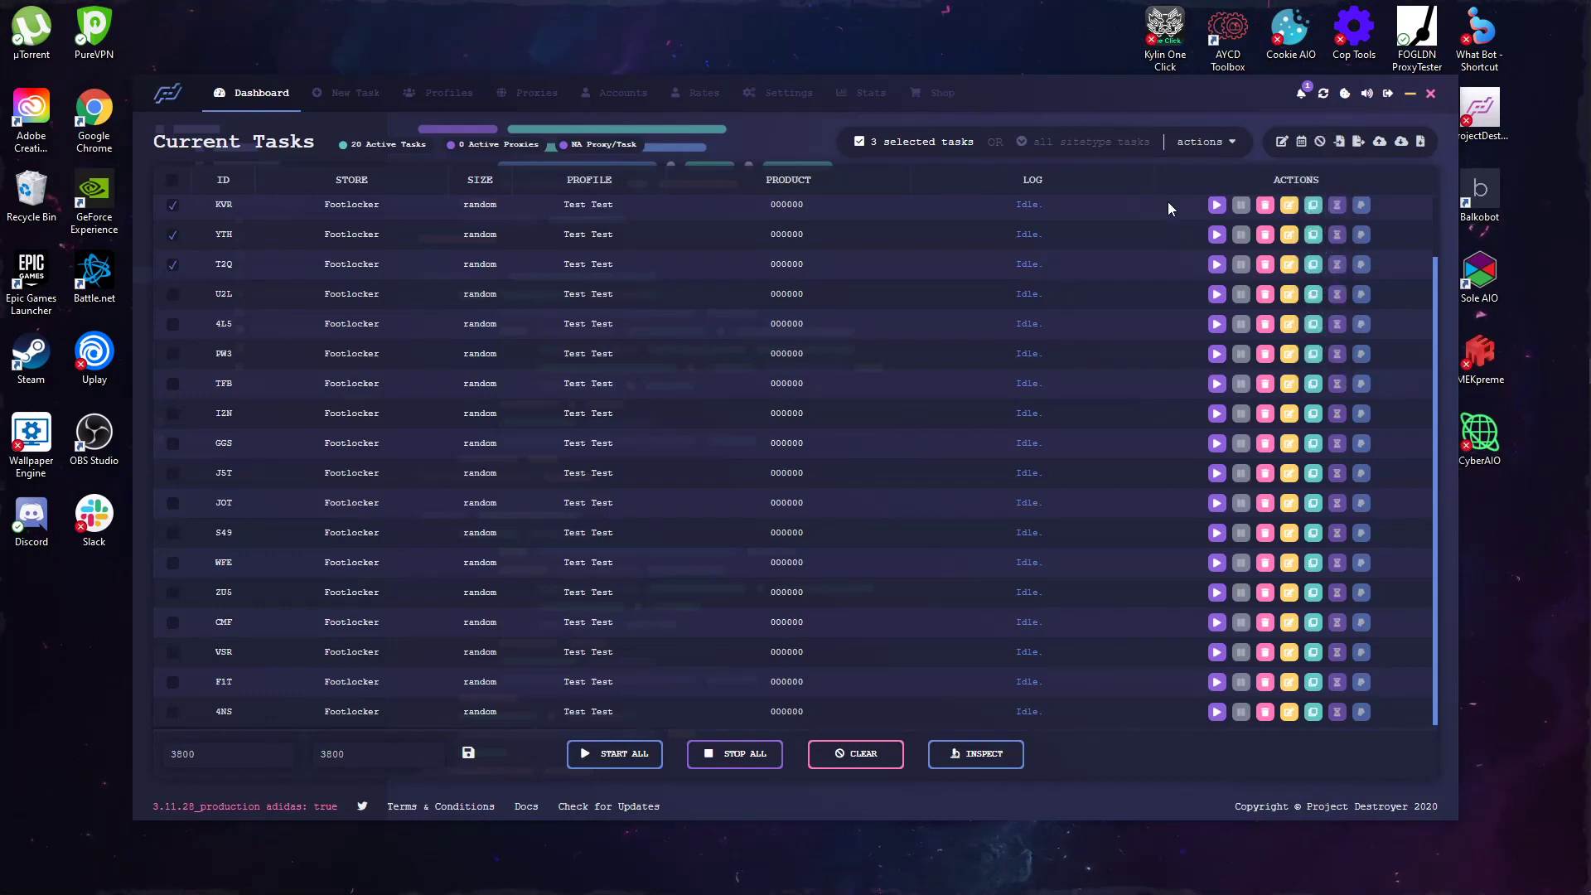
Step: Close one Captcha Harvester window from its taskbar preview thumbnail
{"action": "mouse_move", "coordinate": [1585, 201]}
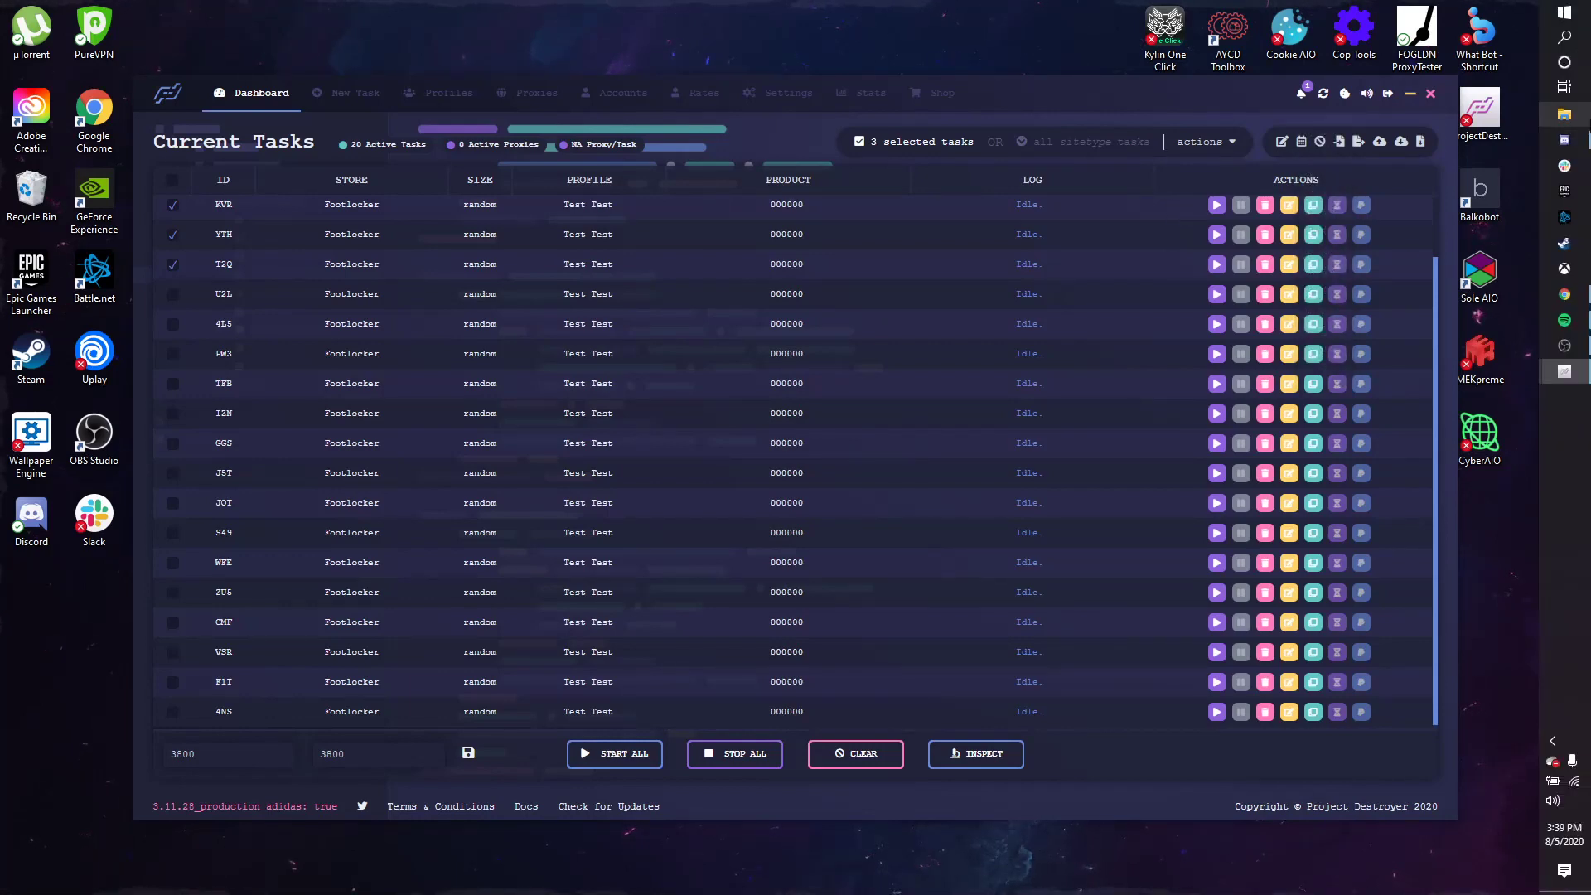
{"action": "mouse_move", "coordinate": [1570, 345]}
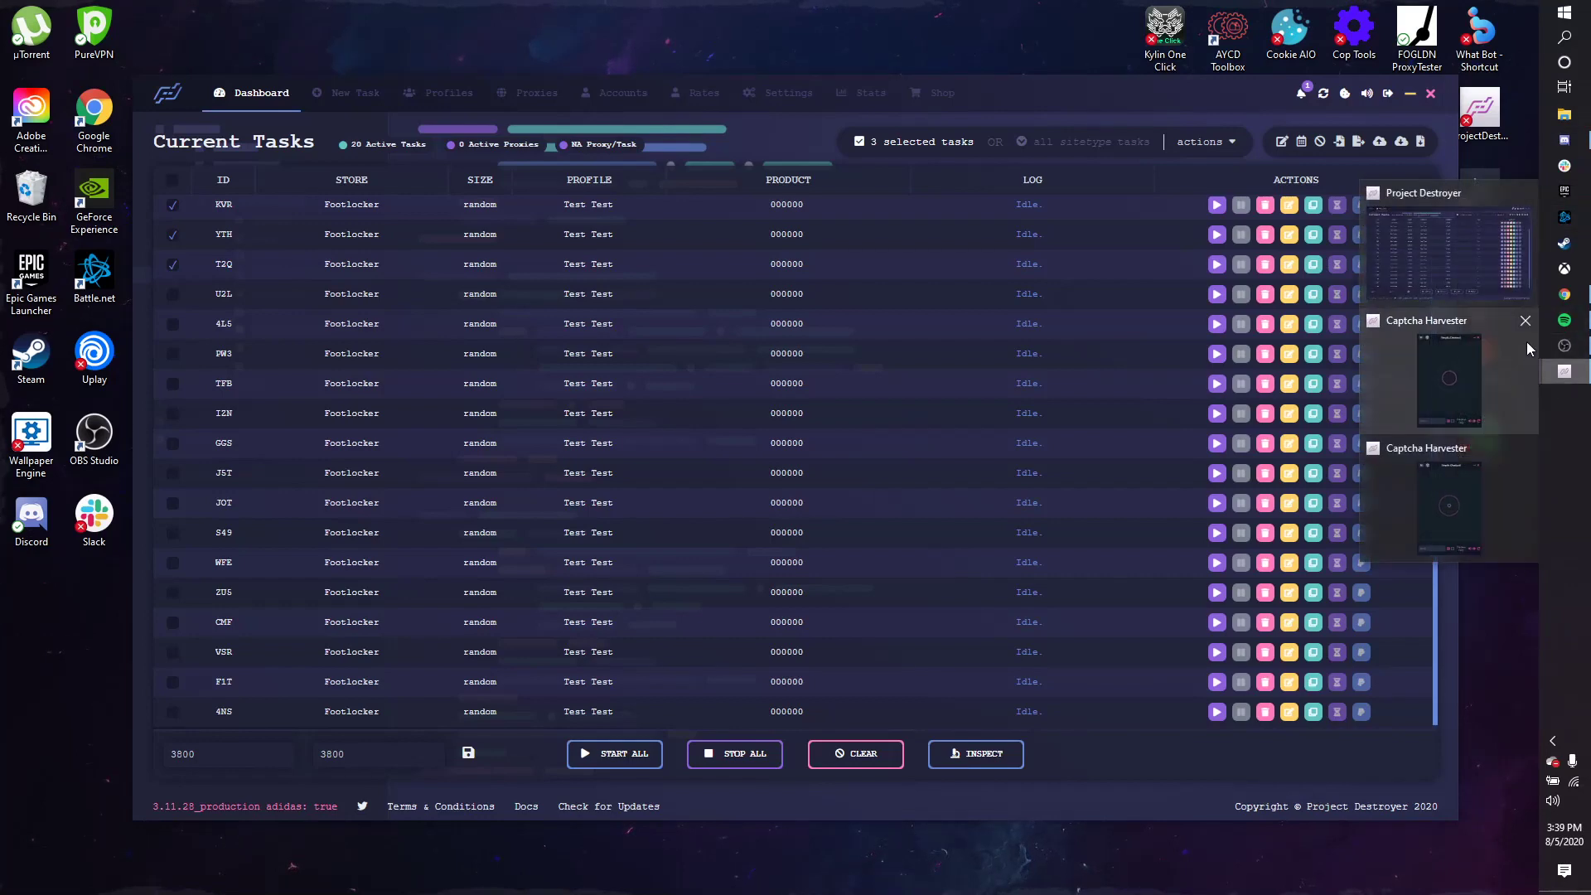
{"action": "left_click", "coordinate": [1529, 393]}
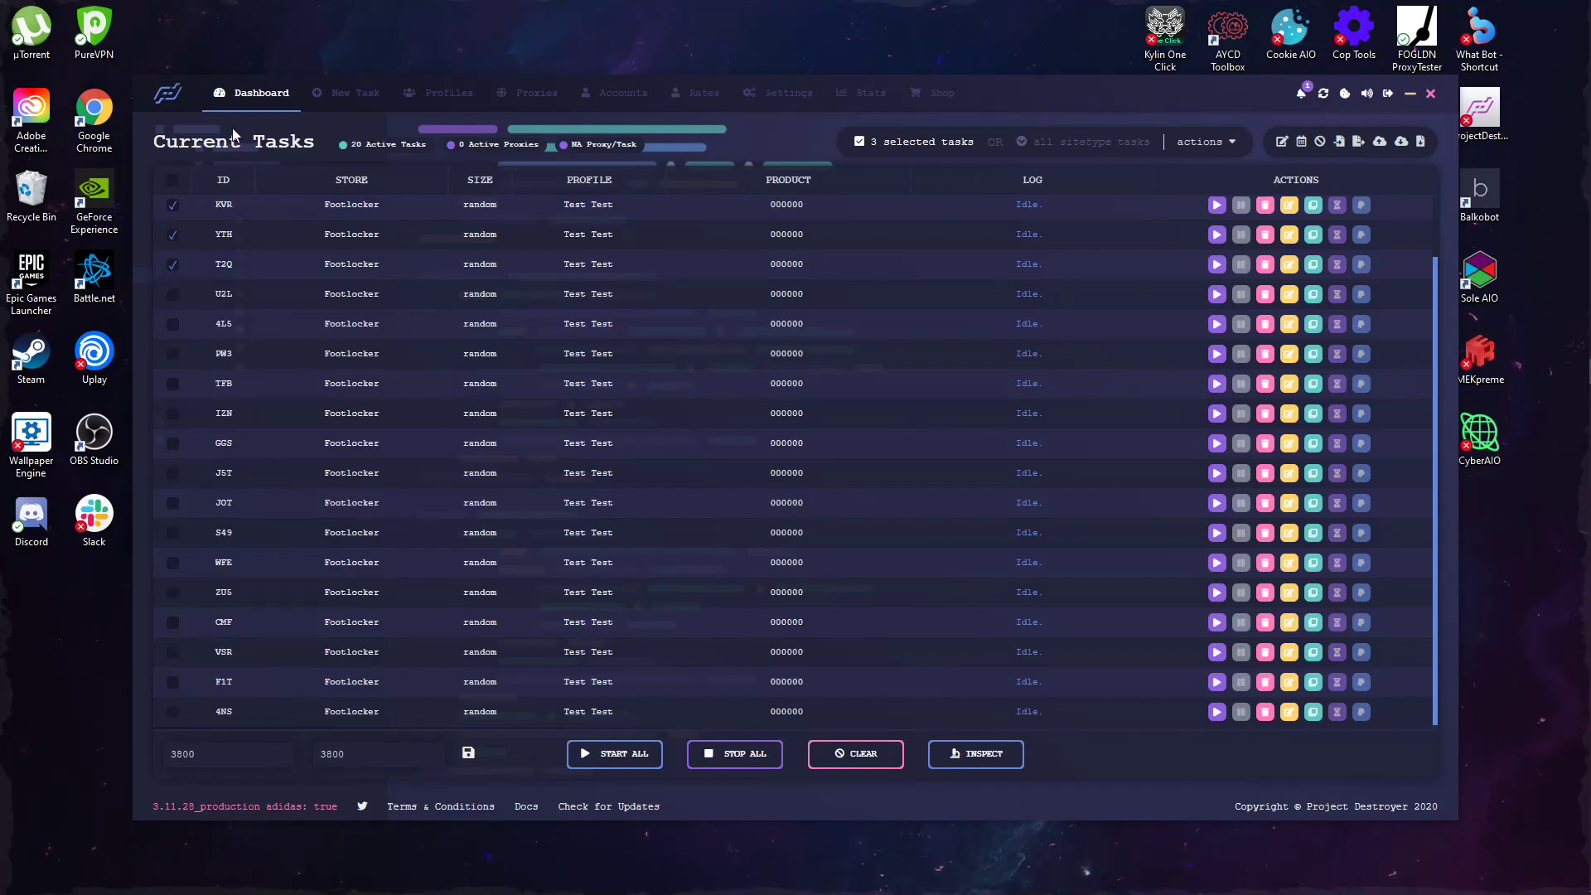
Step: Select all then clear the selection, delete task RUN and duplicate task 4NS as VME
{"action": "left_click", "coordinate": [172, 182]}
{"action": "left_click", "coordinate": [171, 183]}
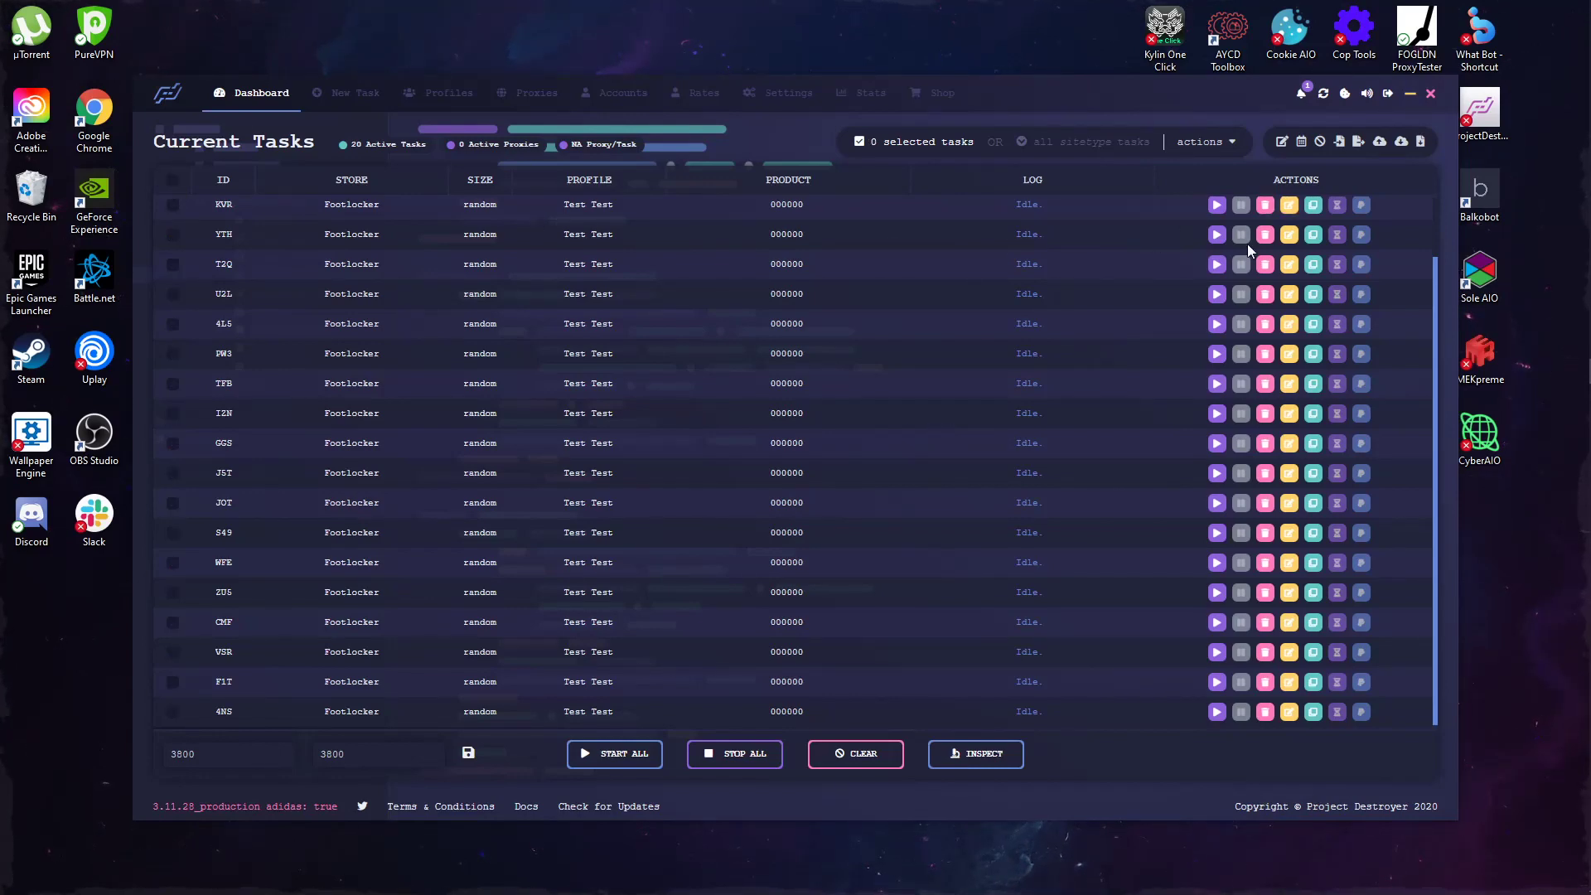
{"action": "scroll", "coordinate": [1246, 243], "scroll_direction": "up", "scroll_amount": 2}
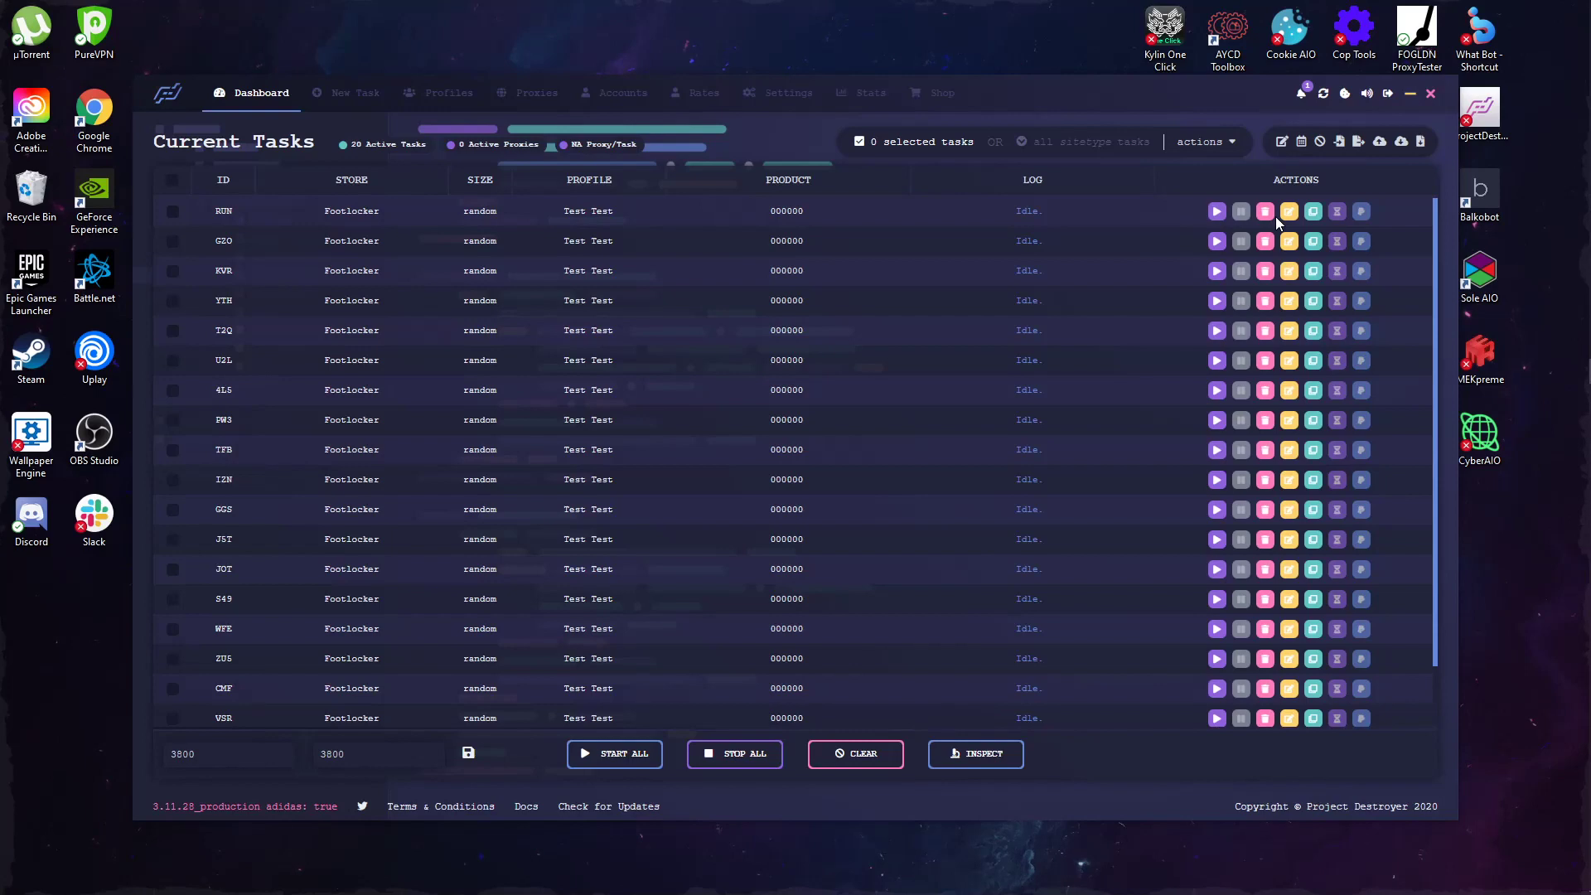
{"action": "left_click", "coordinate": [1268, 213]}
{"action": "scroll", "coordinate": [1199, 475], "scroll_direction": "down", "scroll_amount": 1}
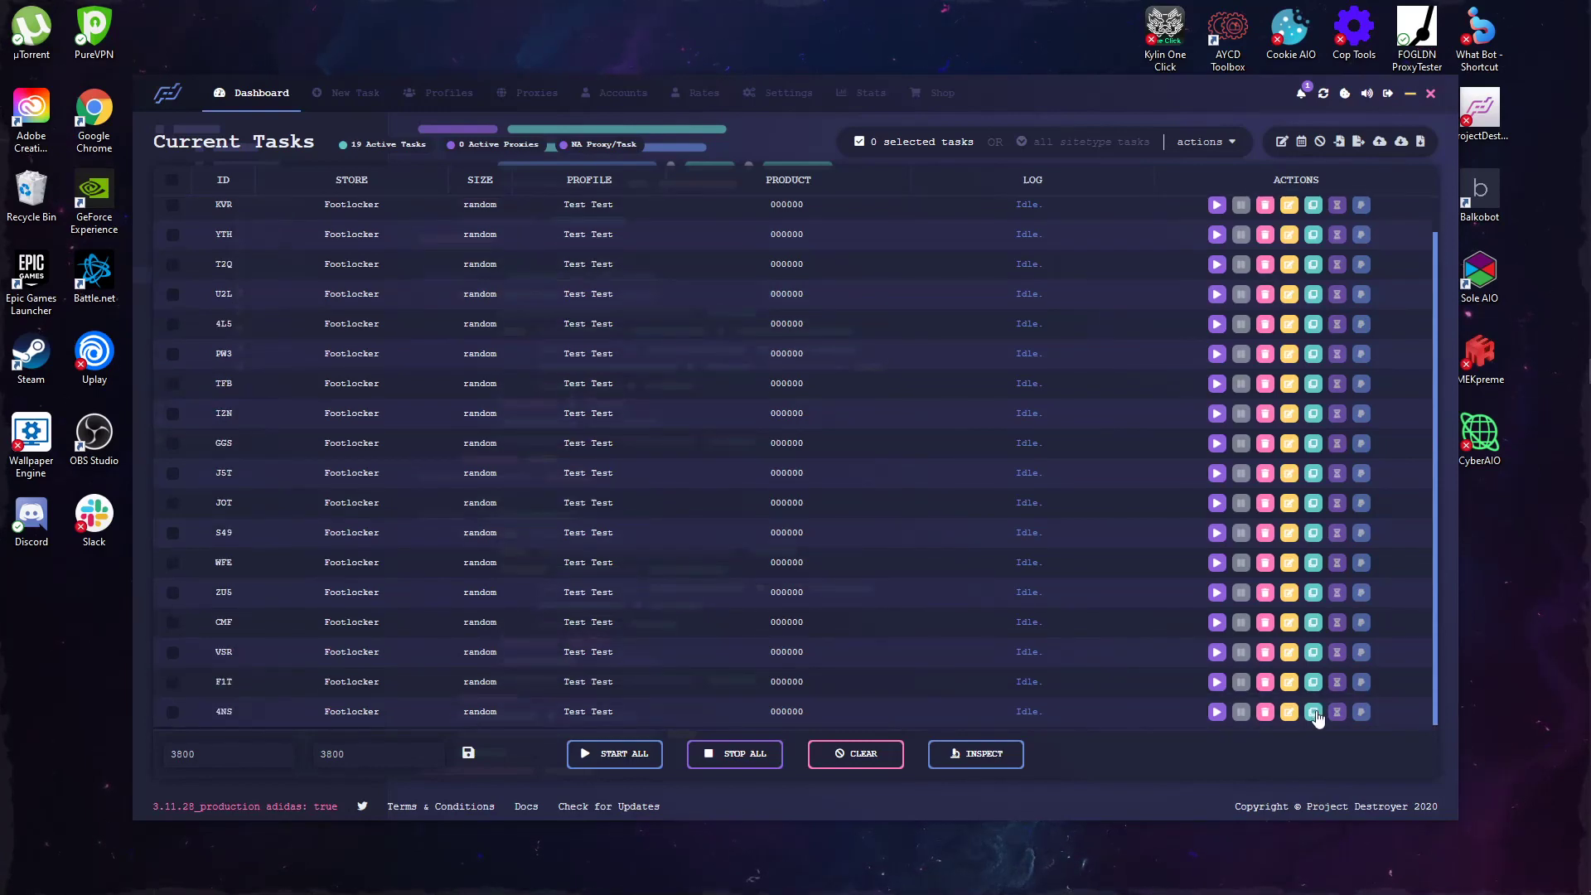
{"action": "left_click", "coordinate": [1313, 711]}
{"action": "scroll", "coordinate": [901, 425], "scroll_direction": "down", "scroll_amount": 1}
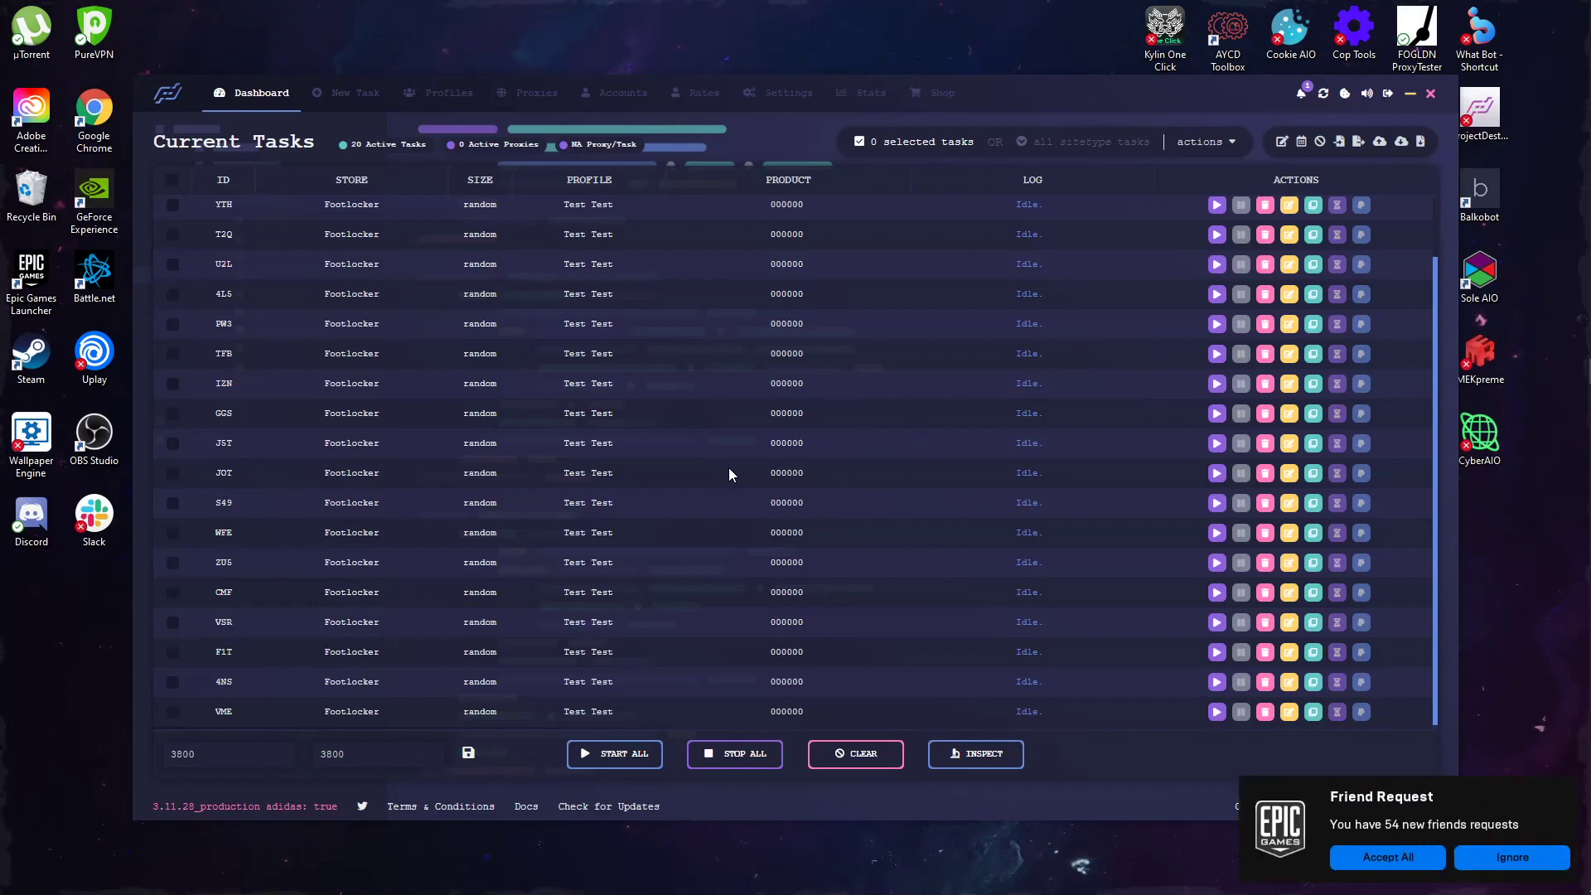
Step: Ignore the Epic Games friend request and scroll the task table back to the top
{"action": "left_click", "coordinate": [1525, 862]}
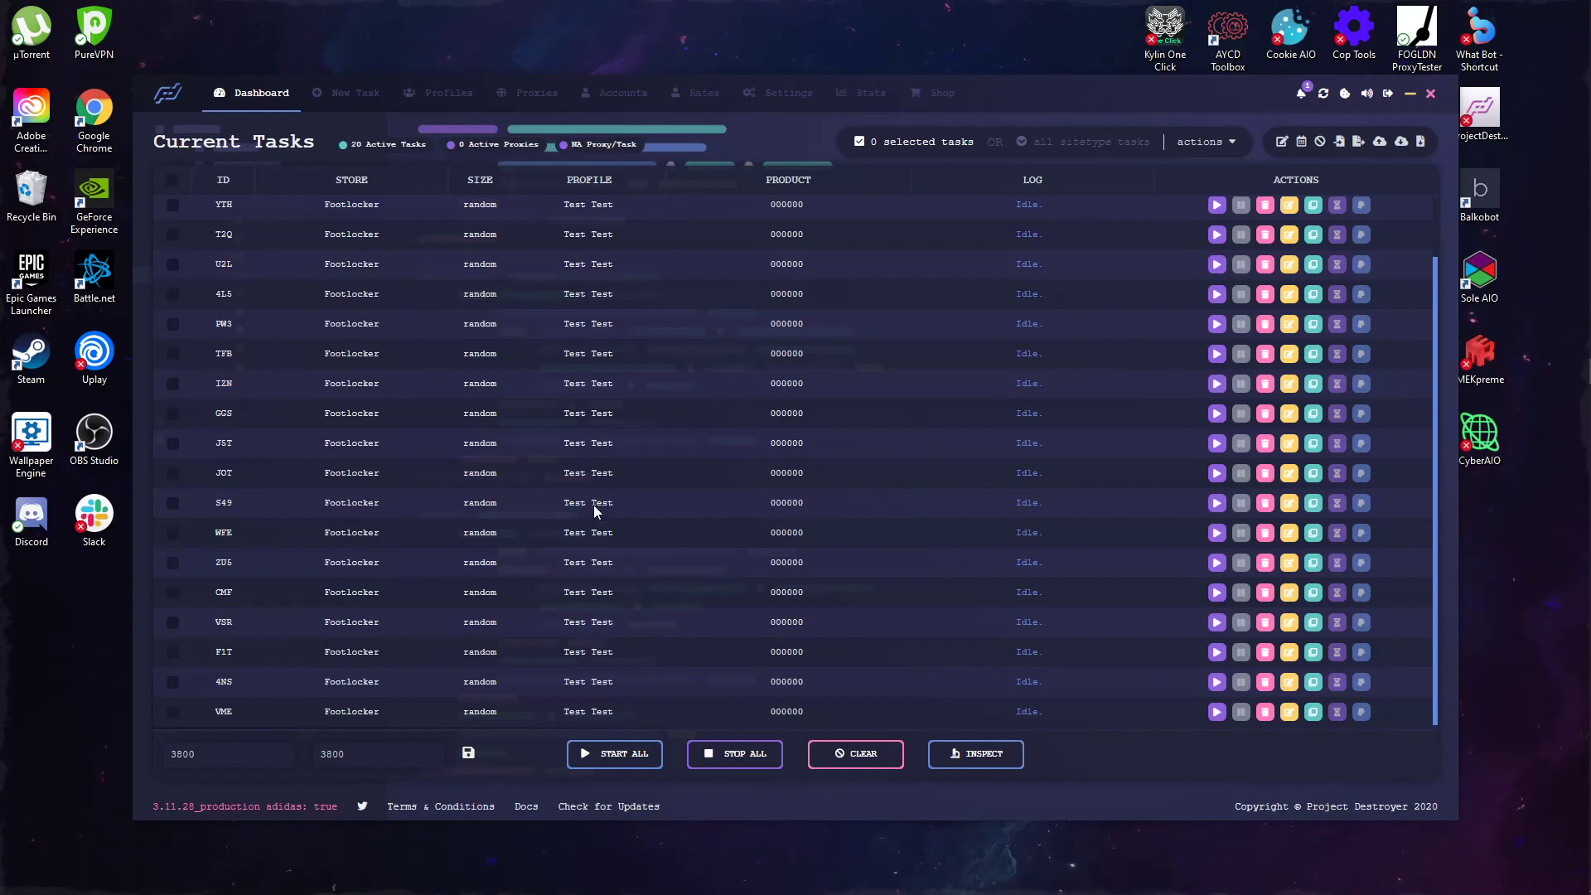
{"action": "scroll", "coordinate": [613, 681], "scroll_direction": "up", "scroll_amount": 2}
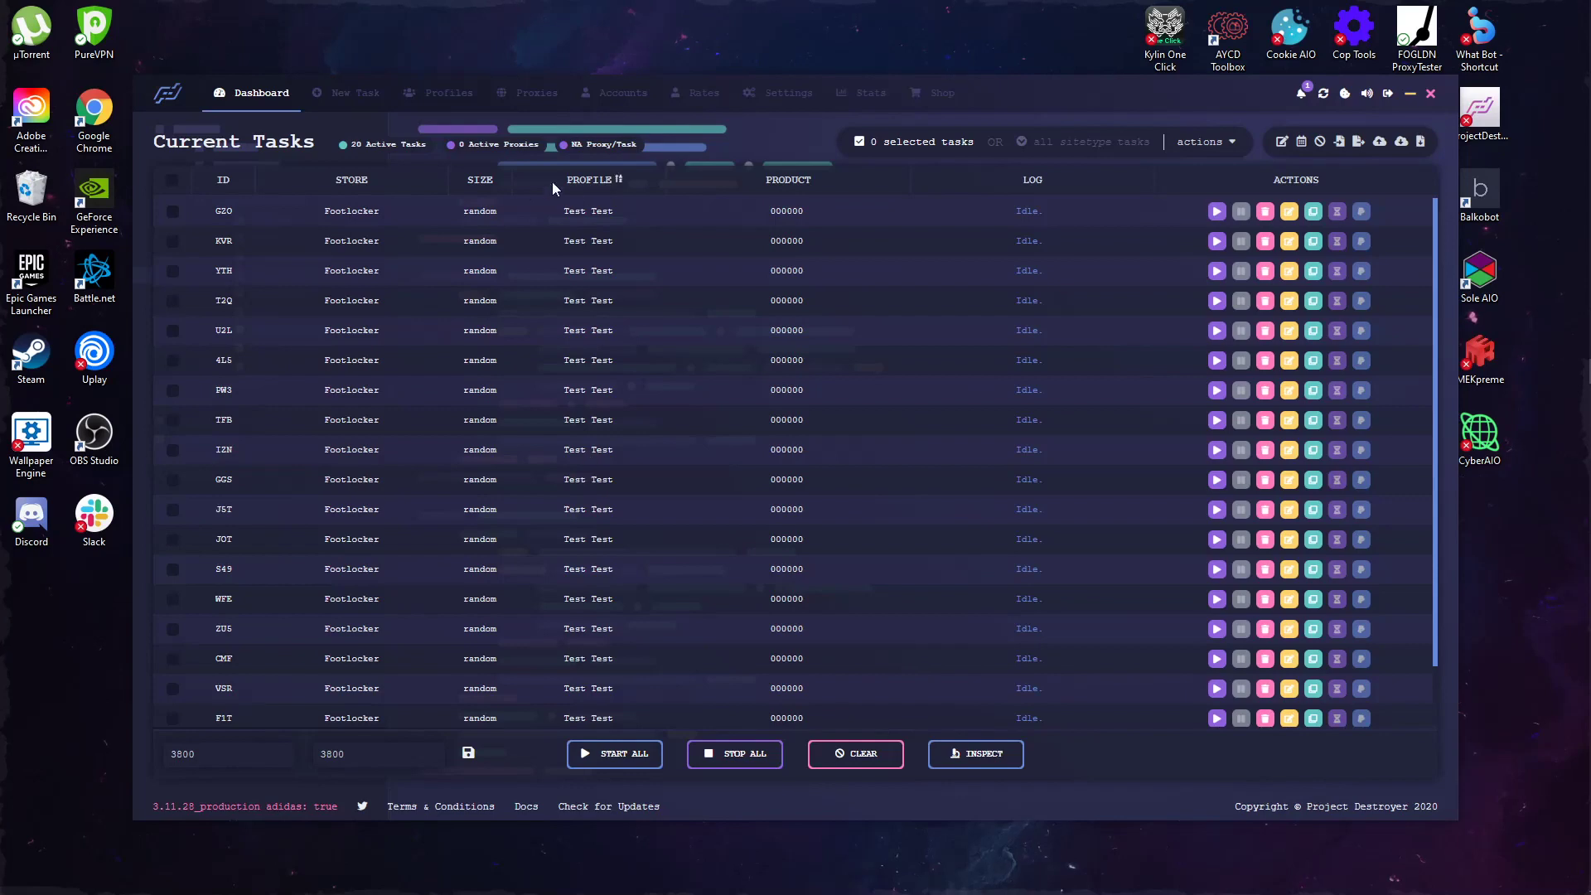